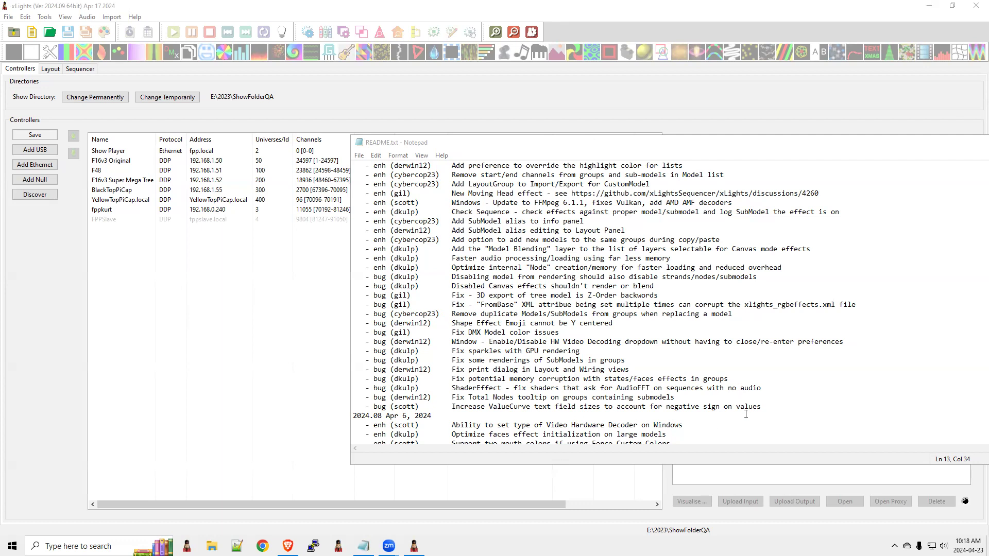
Highlight the README note about larger ValueCurve text fields, and create a new sequence in xLights.
drag(761, 406, 364, 406)
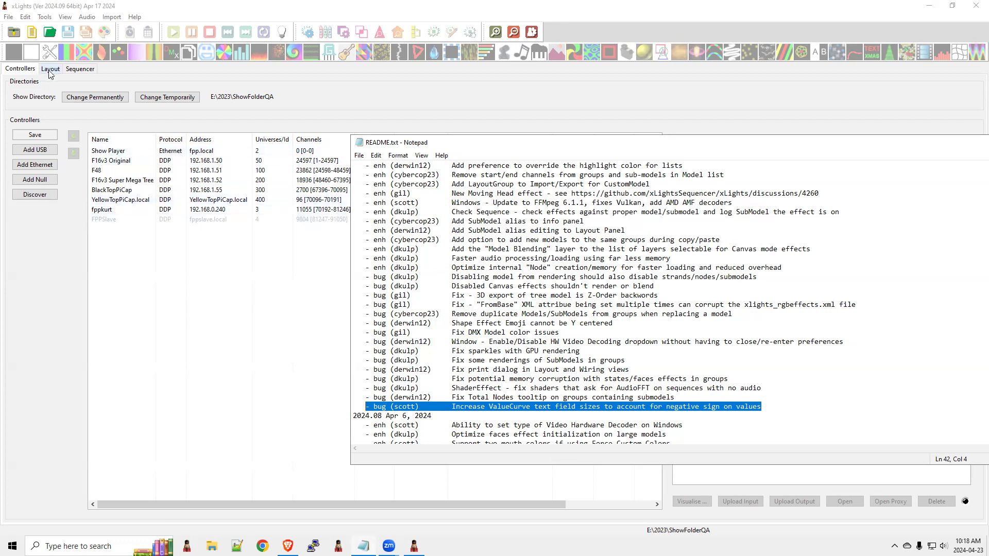
click(32, 32)
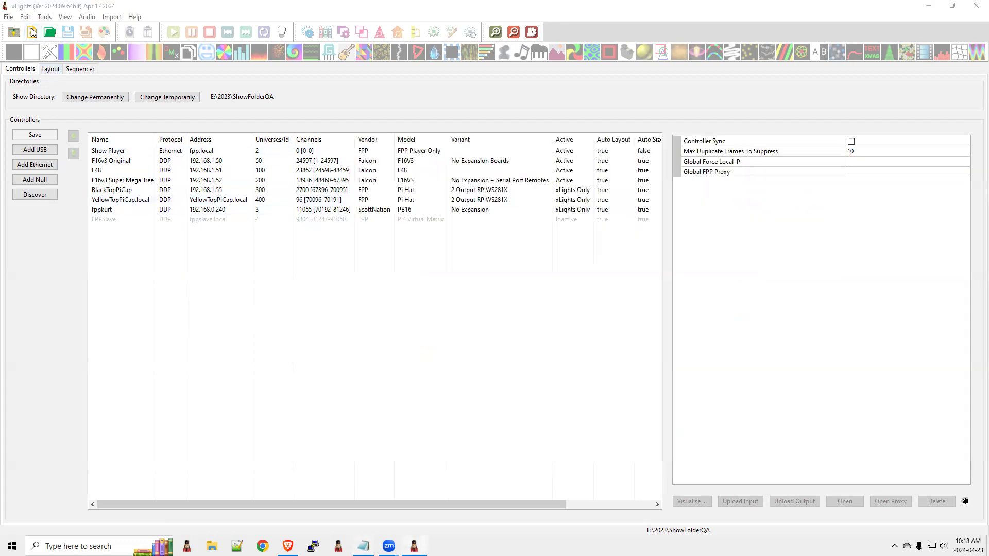
key(Return)
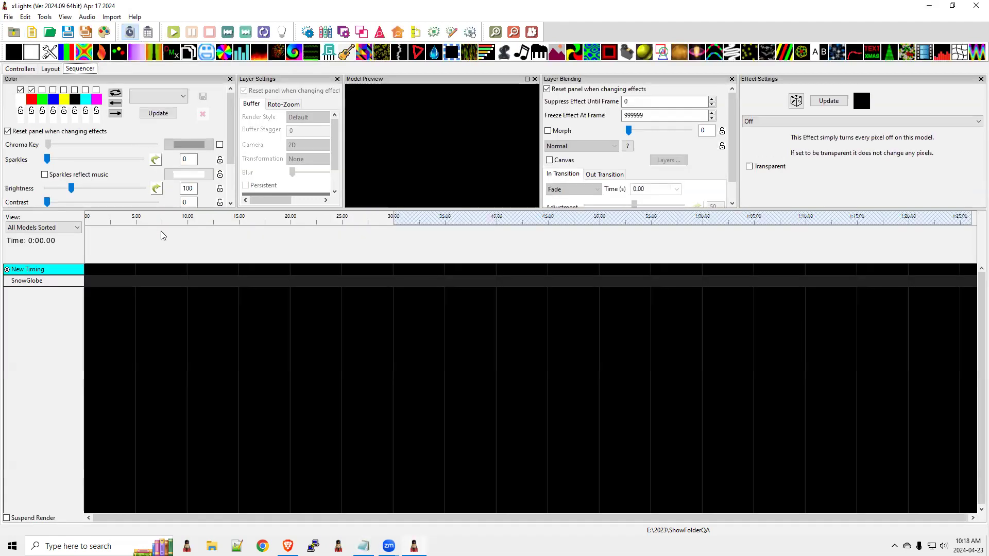
Open the value curve for Sparkles and try a Level of -180.0 on the Flat curve.
click(155, 162)
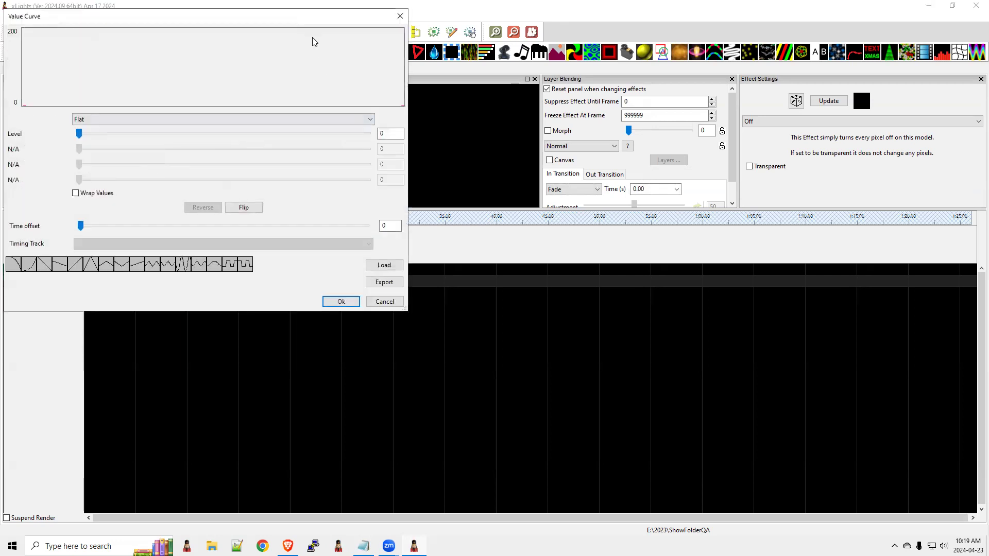
drag(317, 26, 525, 159)
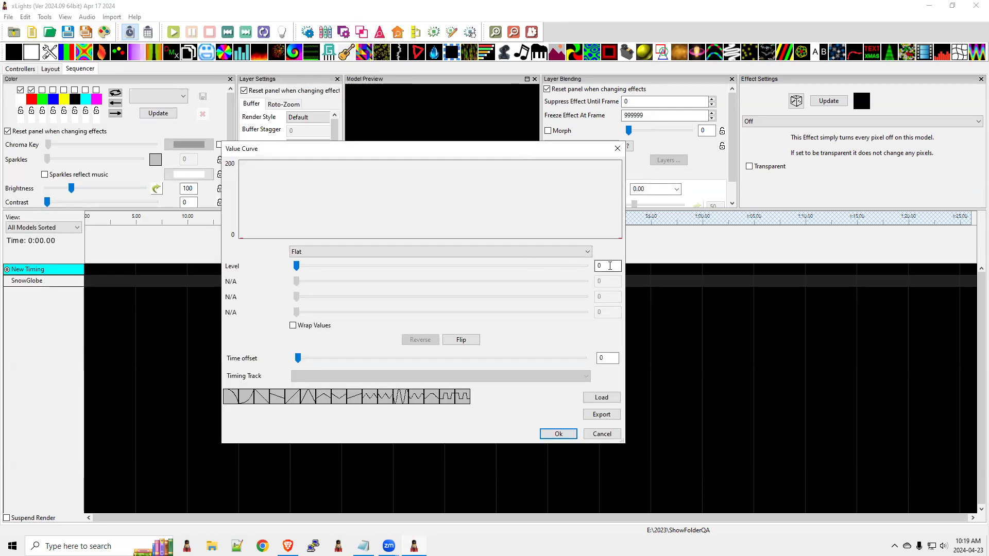
drag(600, 266, 592, 272)
text(-180.0)
key(Delete)
text(-)
Highlight the README line about the Total Nodes tooltip fix, and cancel the Sparkles value curve in xLights.
key(alt+Tab)
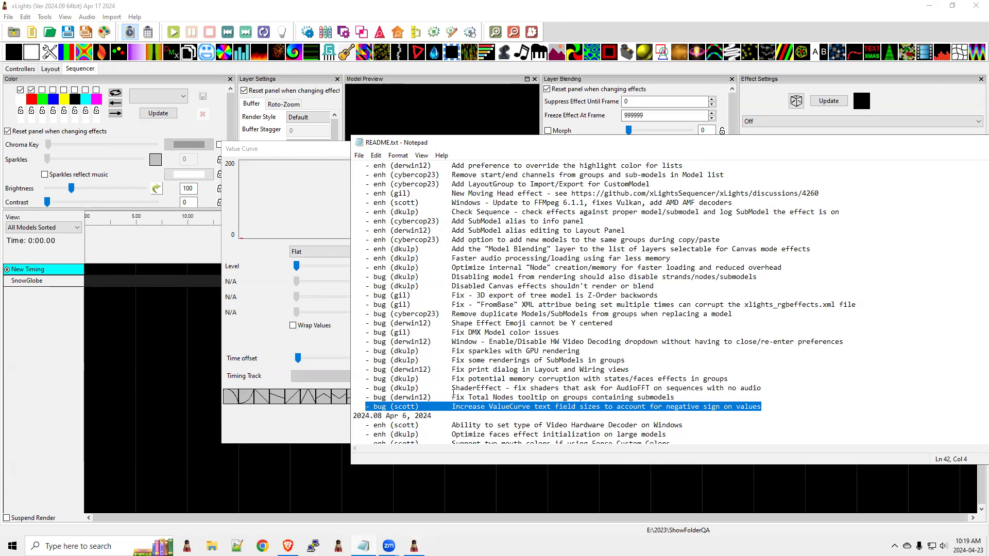
drag(675, 397, 315, 400)
click(260, 330)
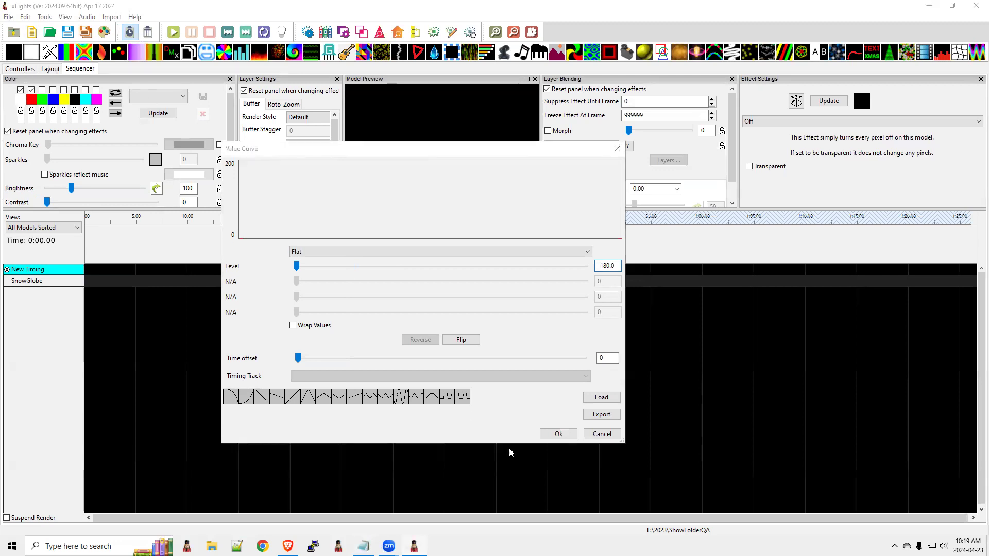
click(602, 434)
In the layout's model list, inspect 01 Everything and Group - Driveway Lights, and expand Group - Arches and Group - HFlakes.
click(50, 68)
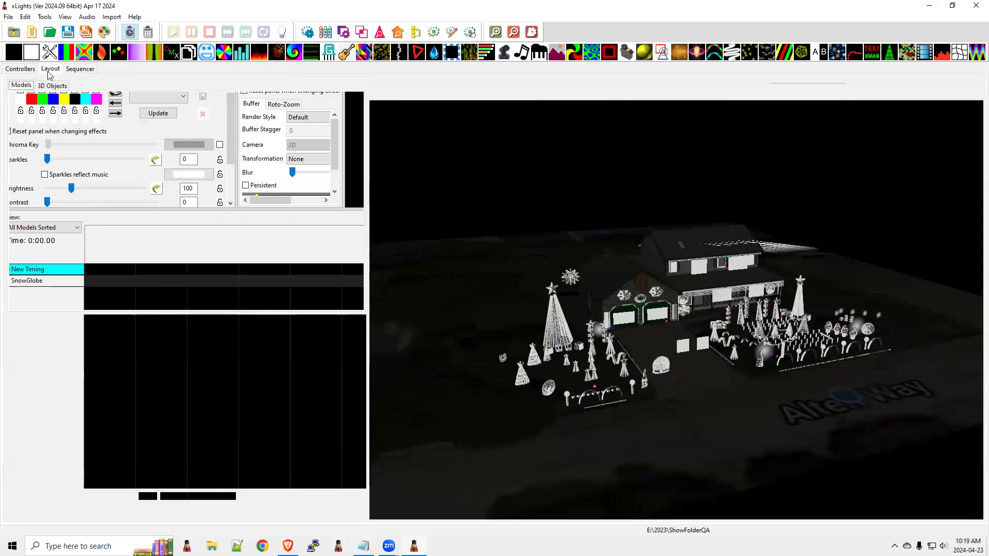
click(47, 114)
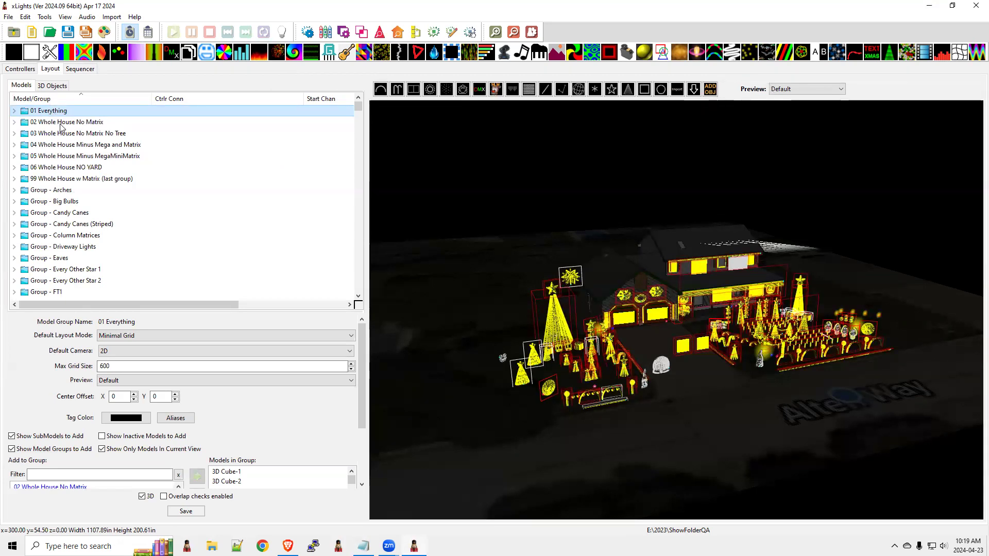
click(64, 247)
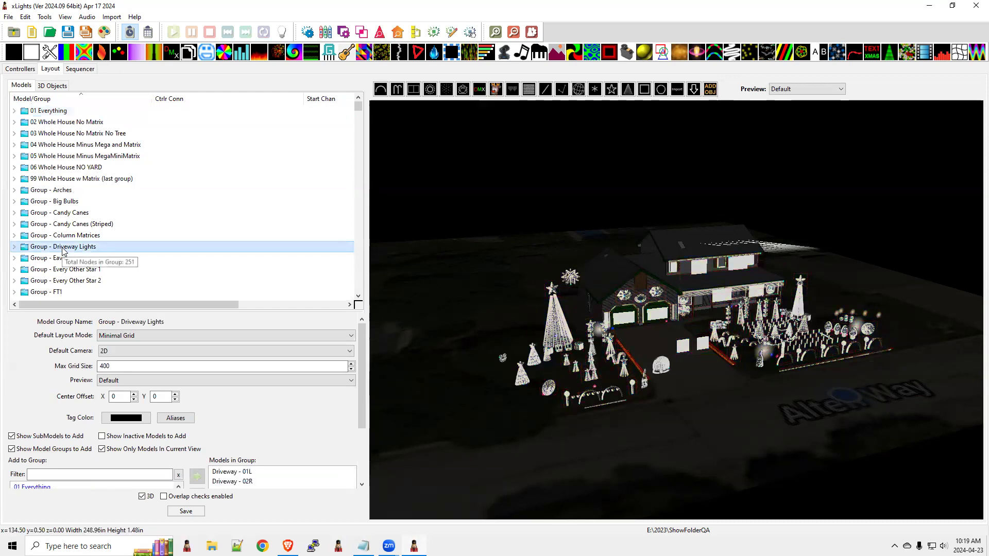
click(15, 191)
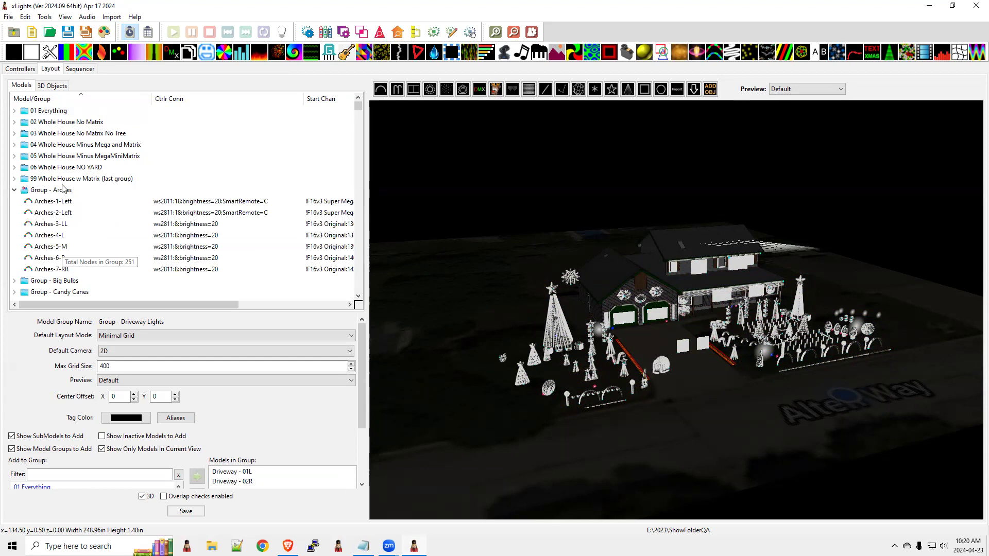
scroll(85, 232, down, 8)
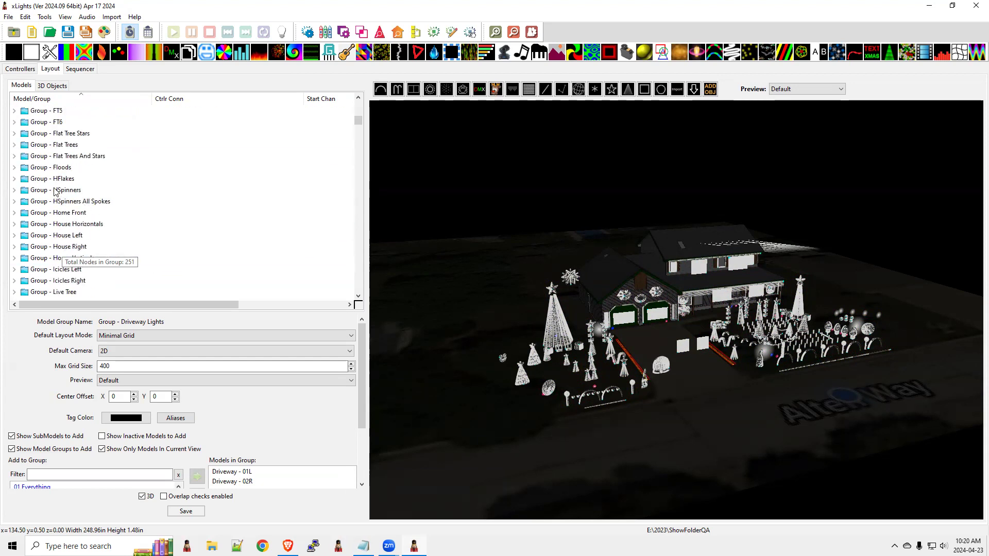
click(14, 180)
scroll(74, 200, down, 8)
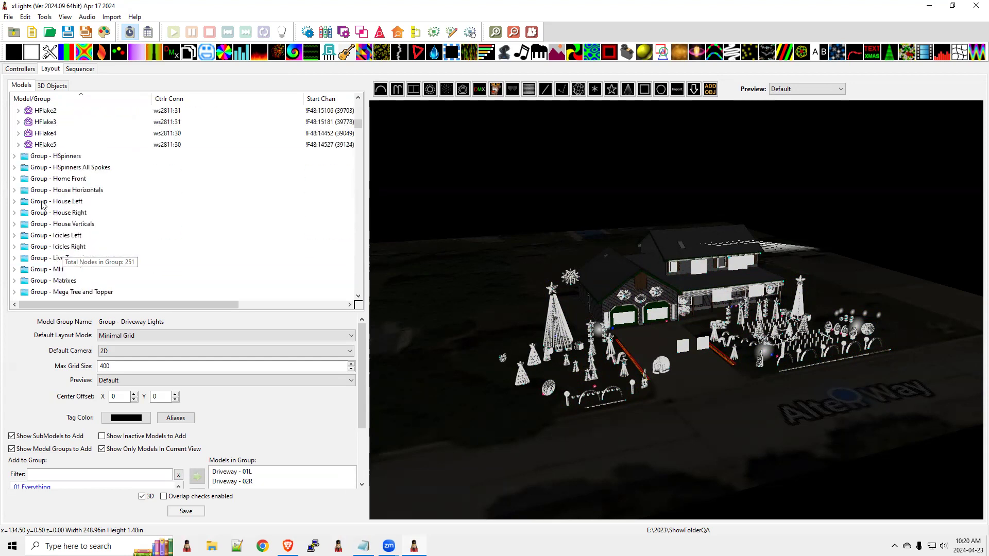
scroll(75, 201, down, 8)
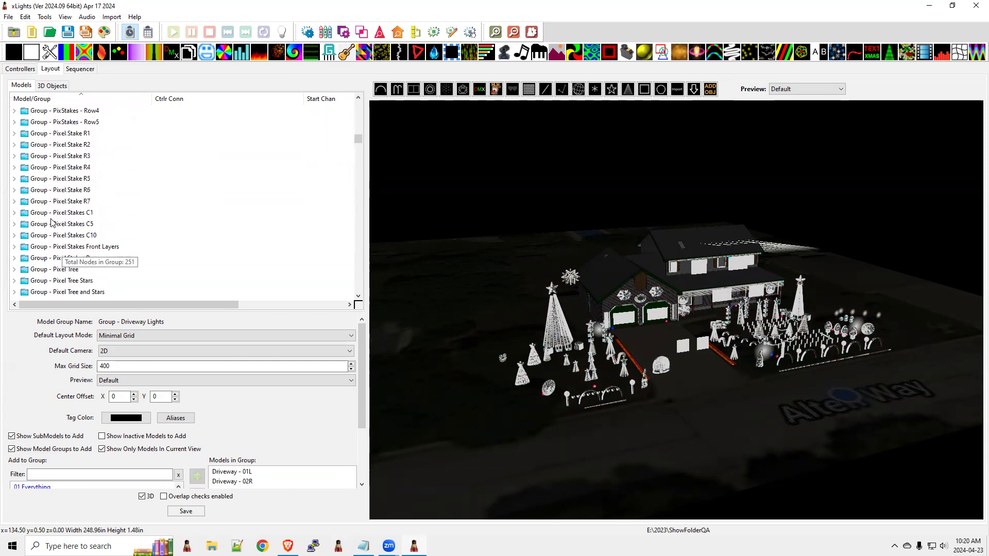
Switch to the README and highlight its bug-fix lines one by one, from the ShaderEffect AudioFFT fix up to the HW Video Decoding dropdown fix.
key(alt+Tab)
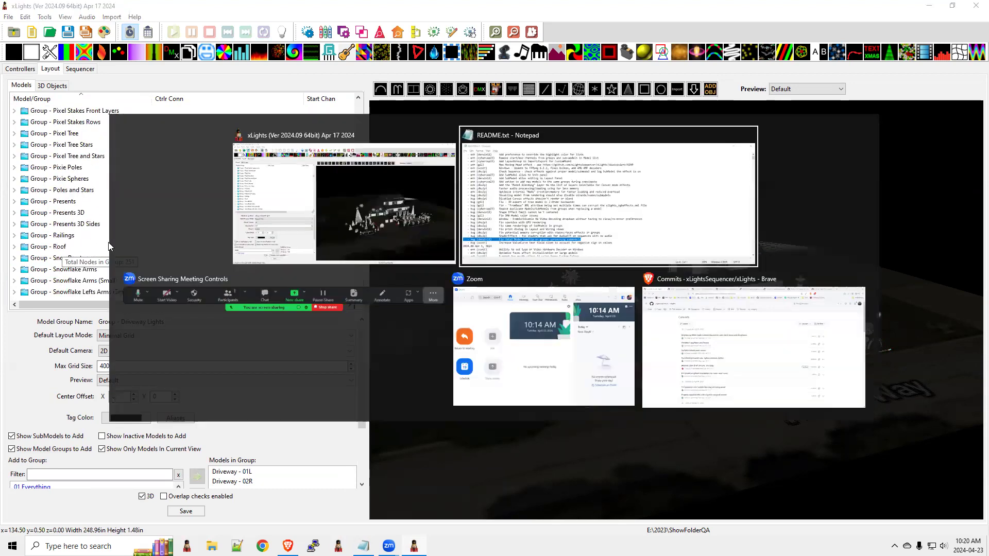
drag(771, 393, 345, 393)
key(shift+Up)
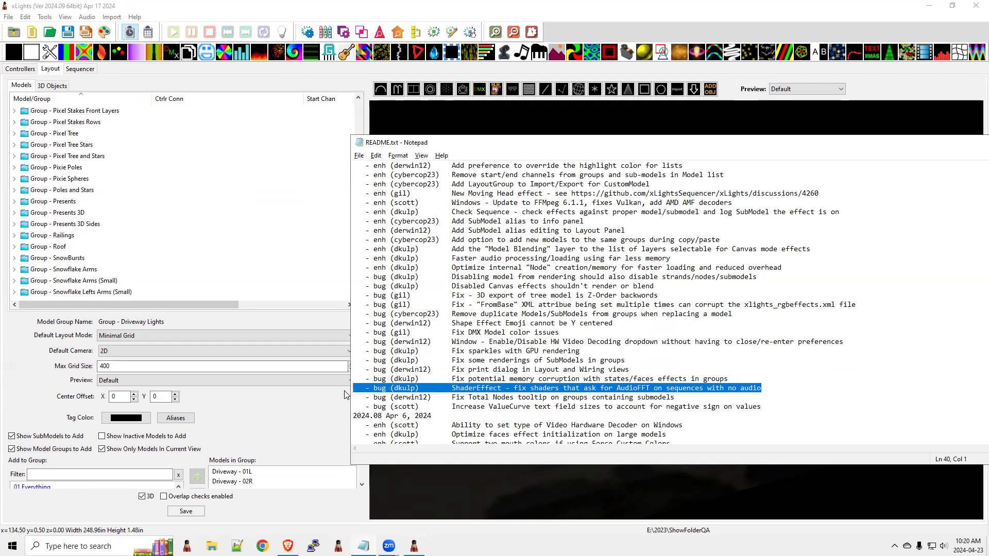
drag(757, 380, 354, 379)
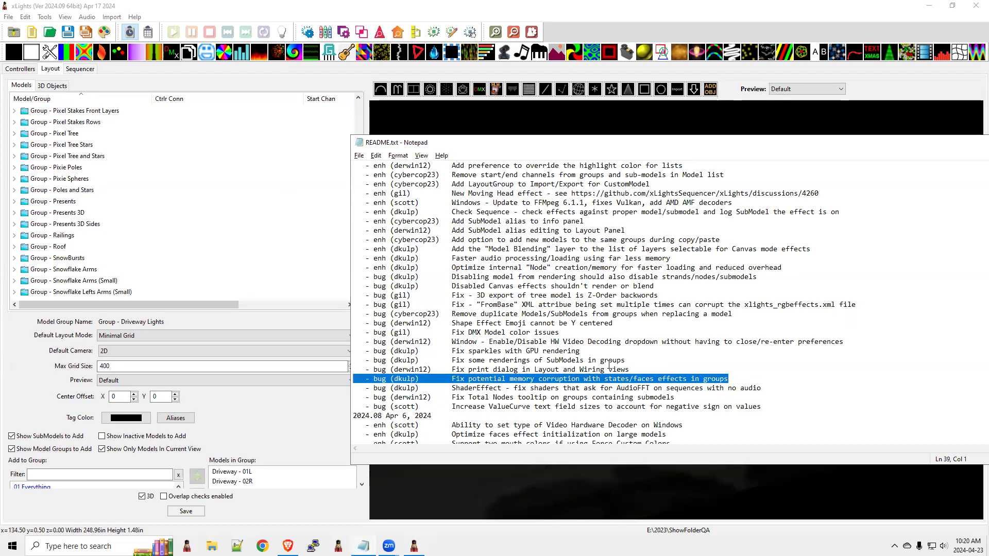
drag(638, 368, 354, 369)
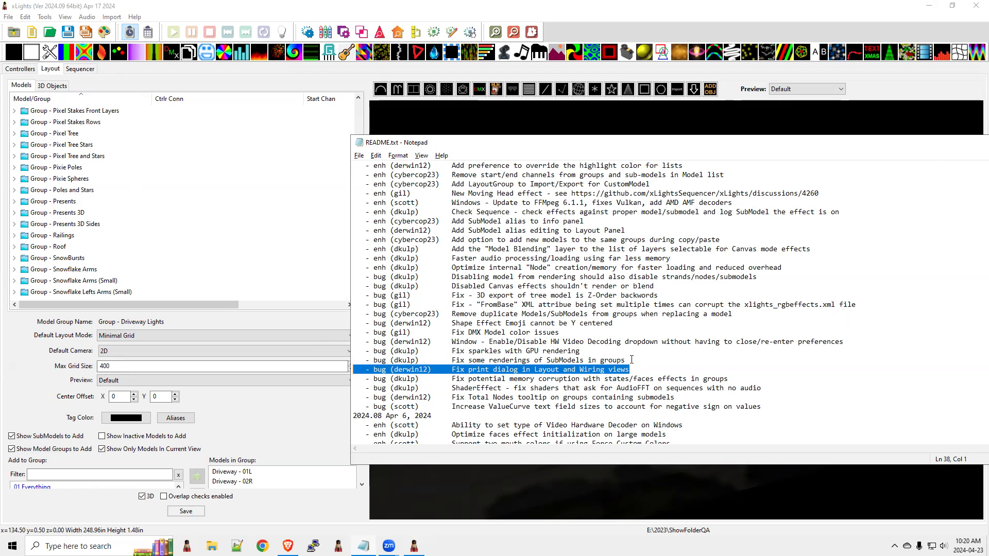
drag(631, 360, 344, 356)
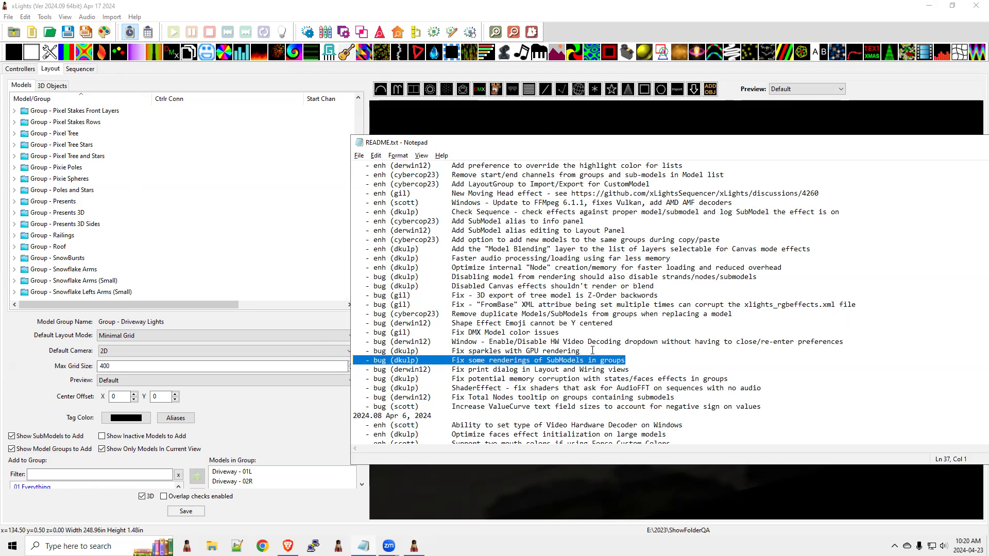
drag(592, 351, 358, 350)
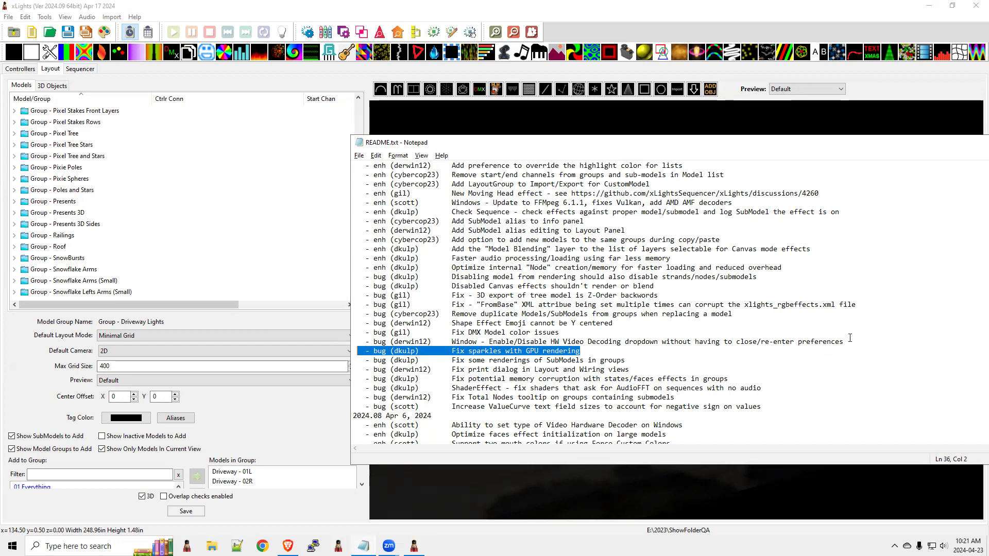
drag(849, 340, 353, 342)
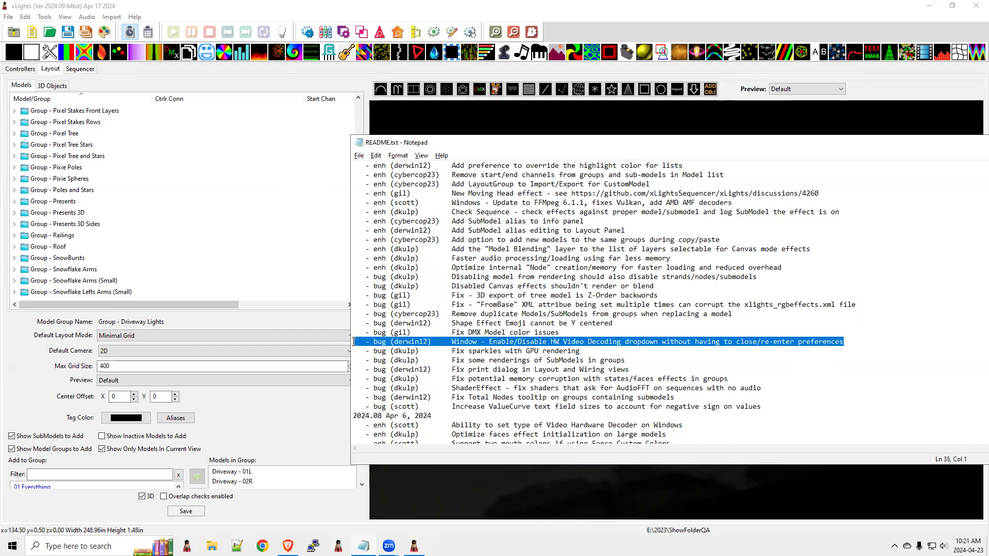
In the xLights preferences, enable hardware video decoding, set its decoder to FFmpeg Auto, and show the available decoder choices.
click(9, 17)
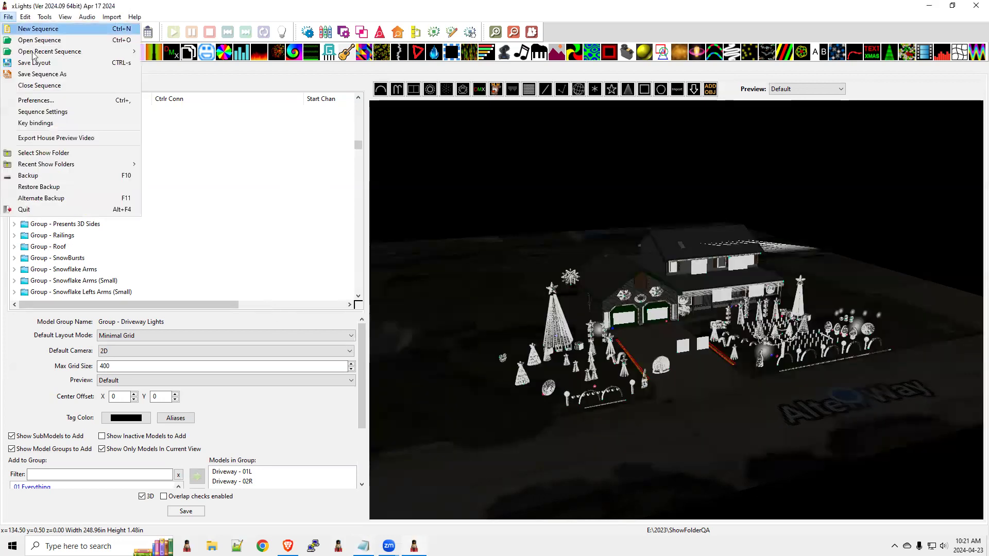
click(45, 101)
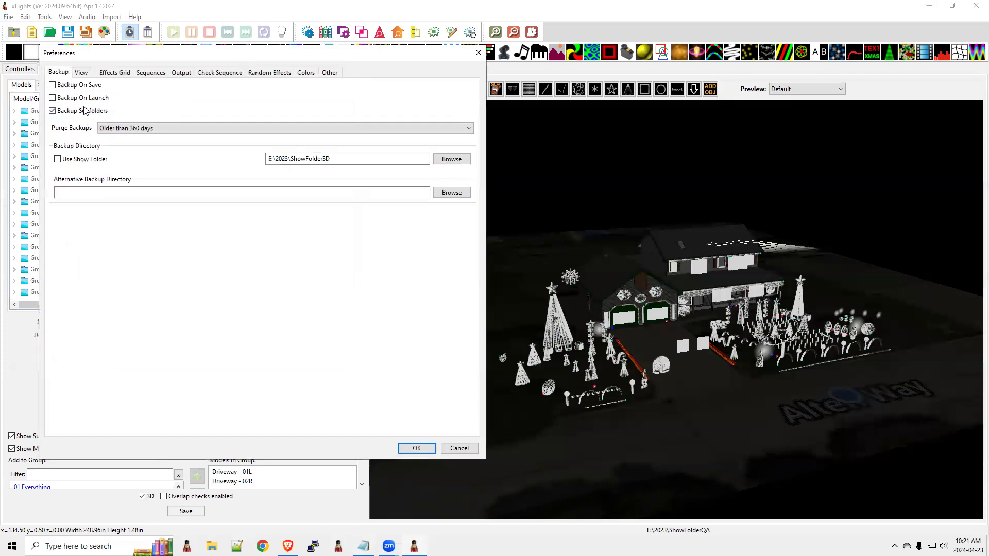
click(149, 73)
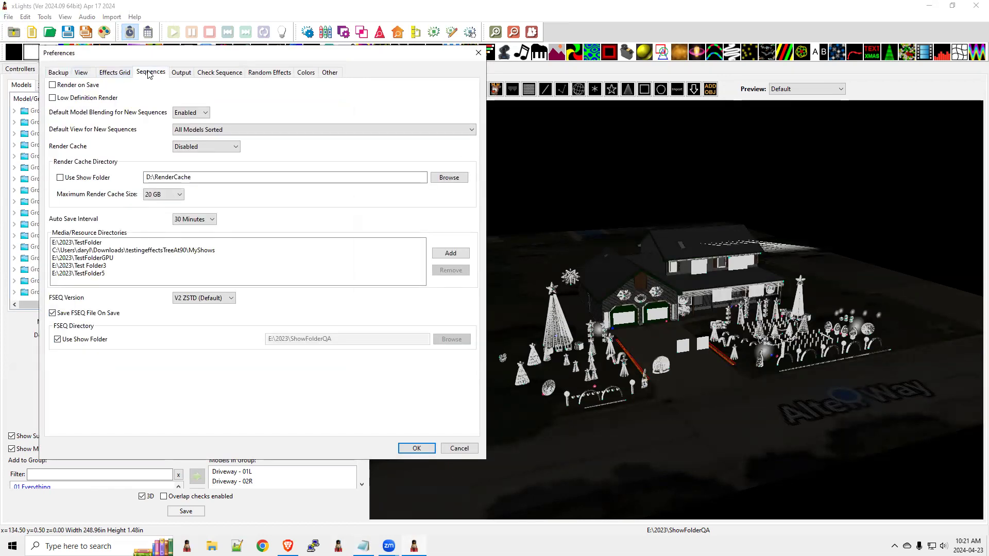
click(328, 75)
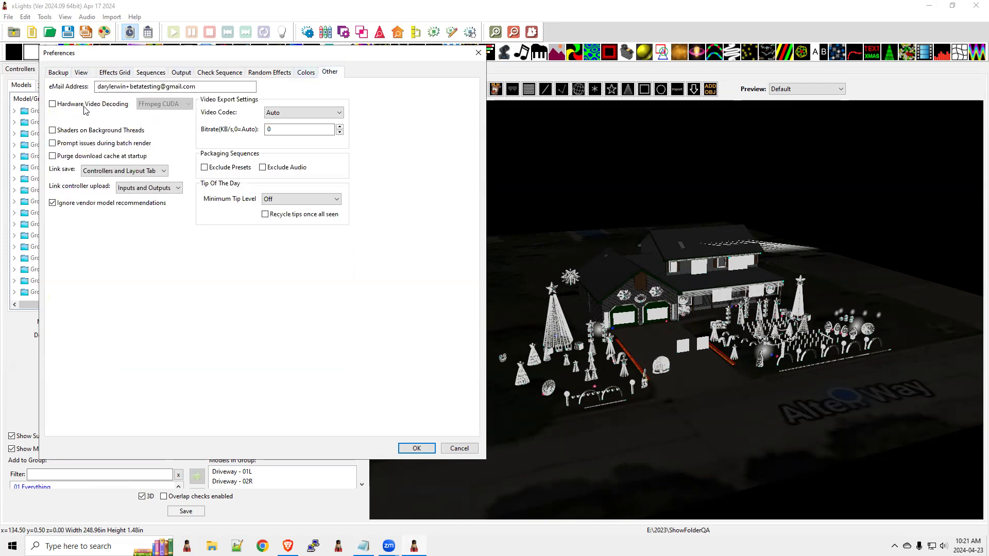
click(53, 104)
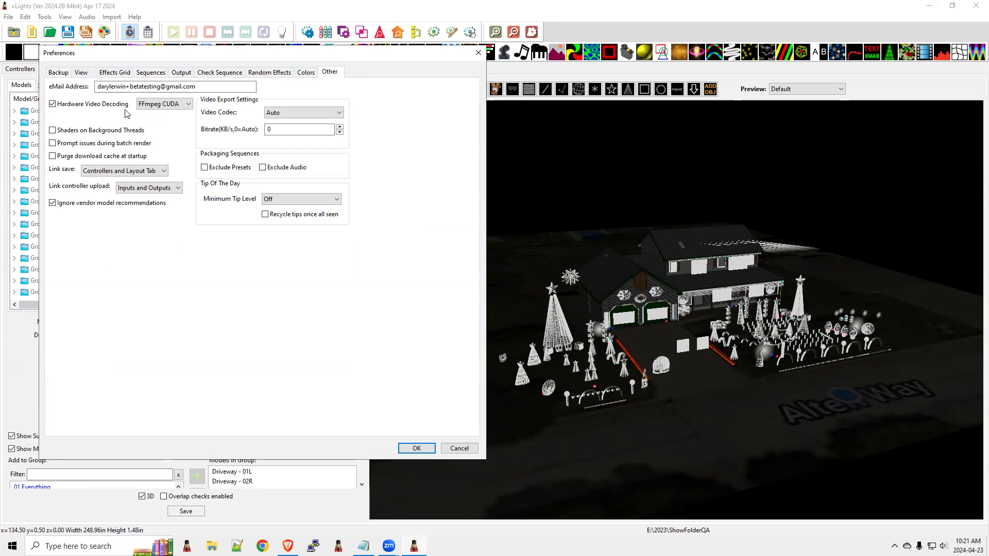
click(155, 104)
click(154, 104)
click(151, 106)
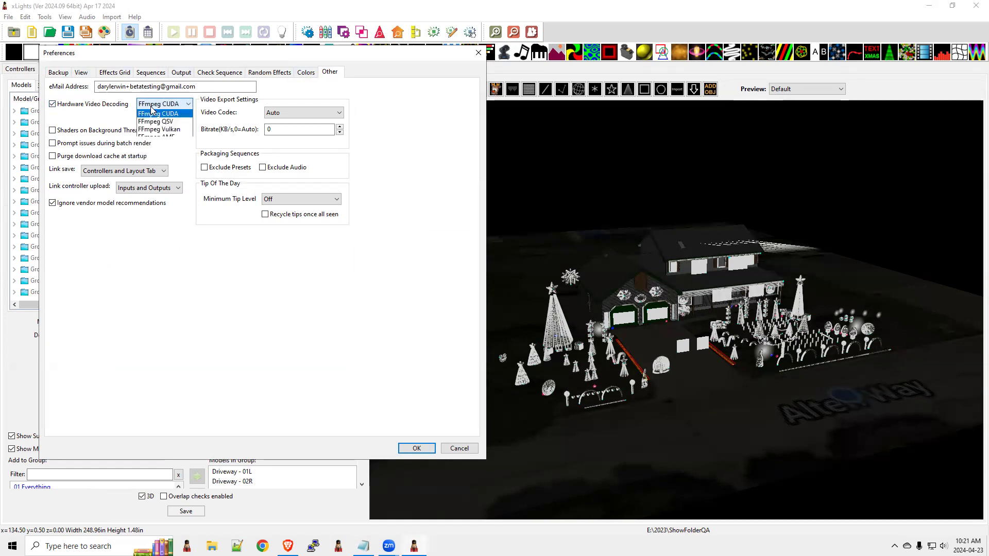
click(158, 122)
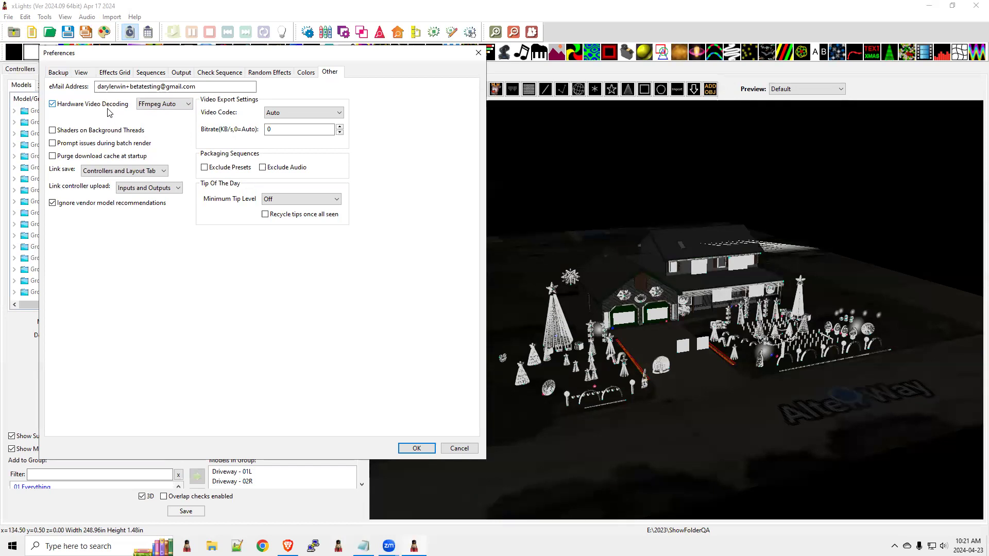
click(153, 105)
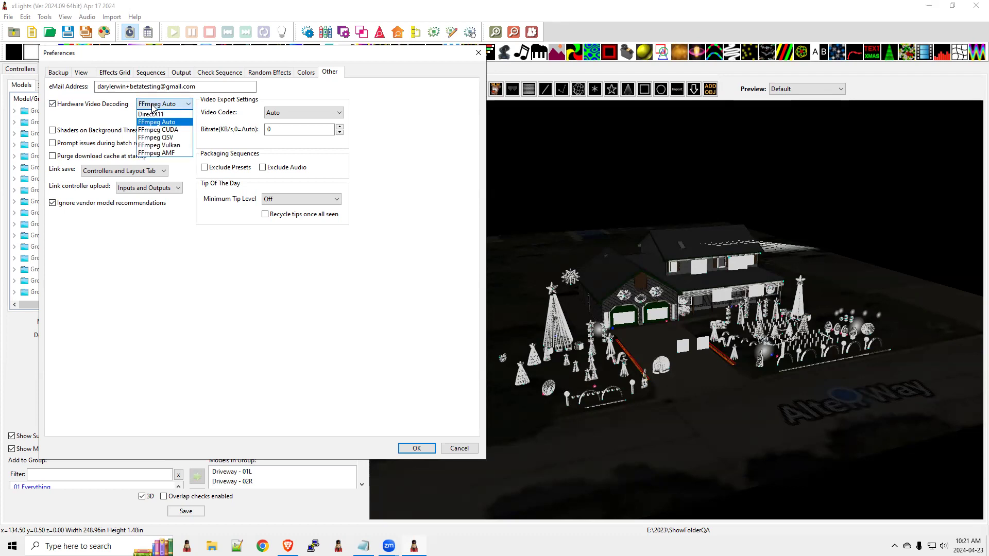
Switch to the README and highlight the DMX Model color fix and the Shape Effect Emoji Y-centering fix in turn.
key(alt+Tab)
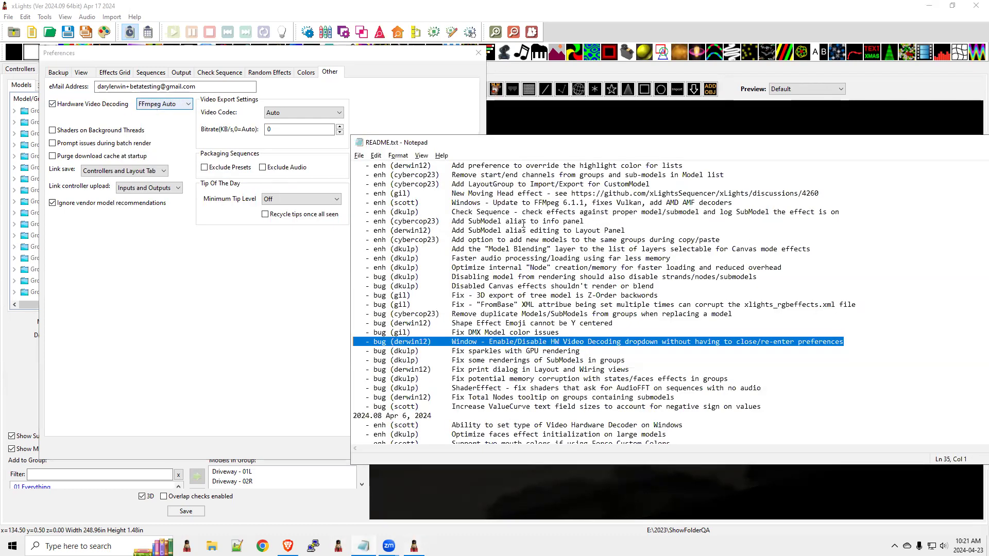
drag(569, 333, 353, 333)
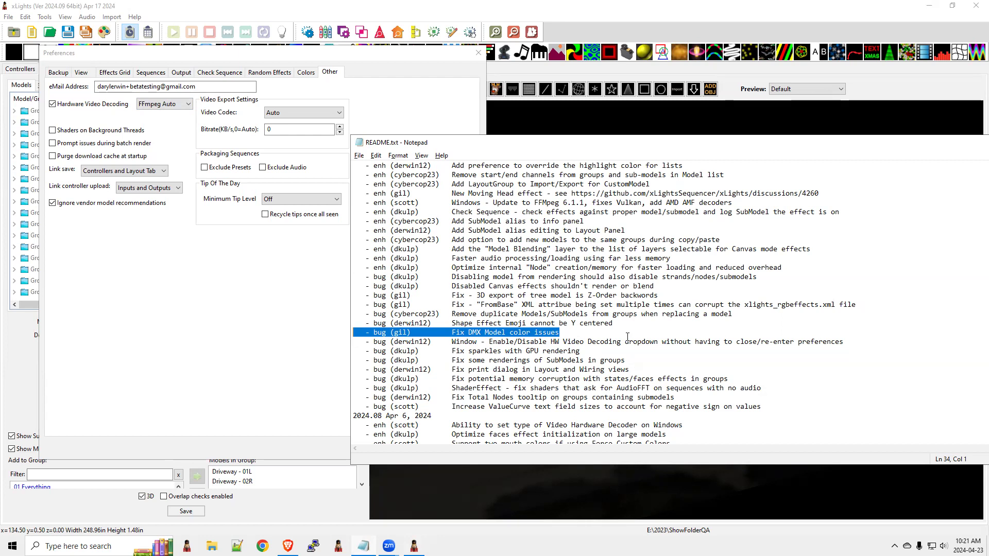
drag(608, 336, 357, 334)
drag(621, 322, 365, 324)
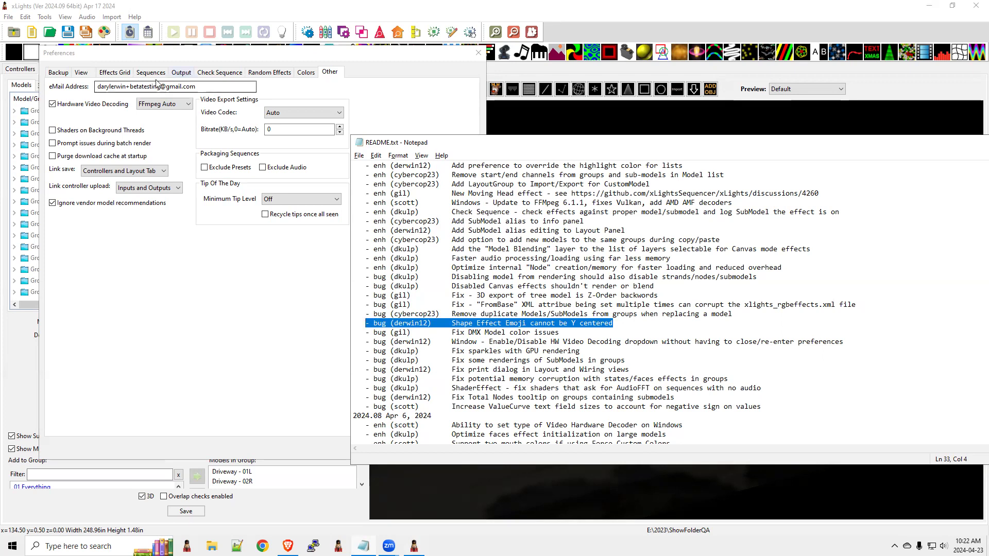
Close the preferences and, in the sequencer, add a Shape effect to the SnowGlobe row from 0 to 30 seconds.
click(478, 53)
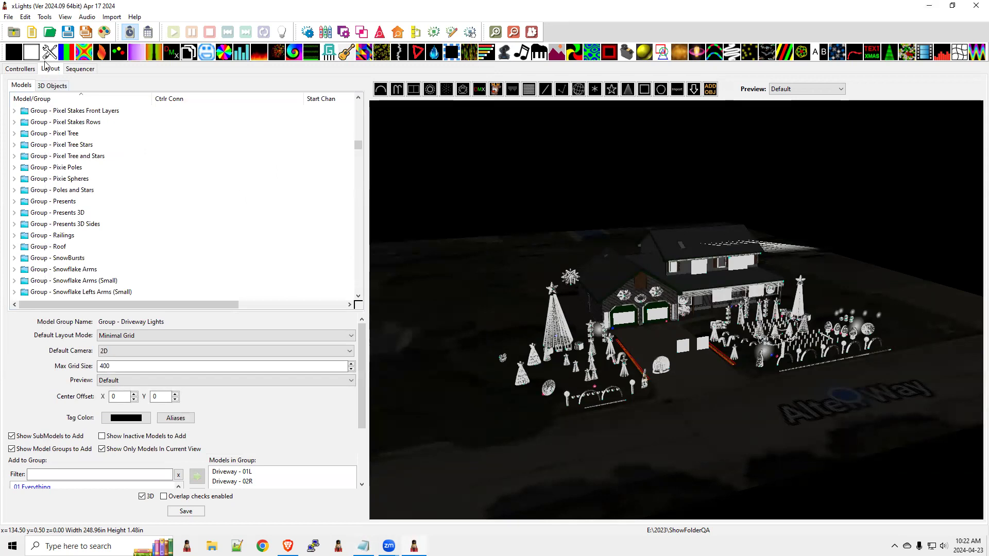
click(80, 69)
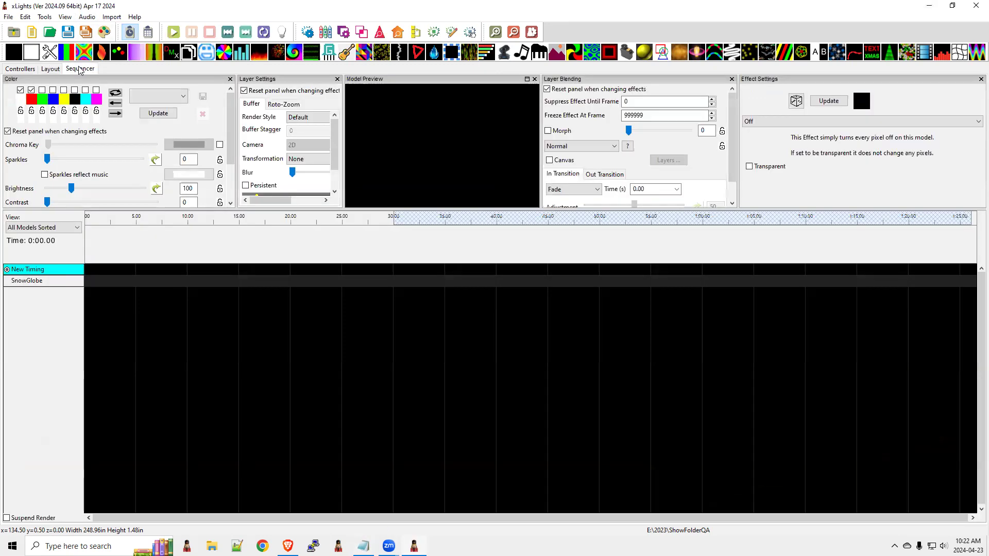
click(43, 282)
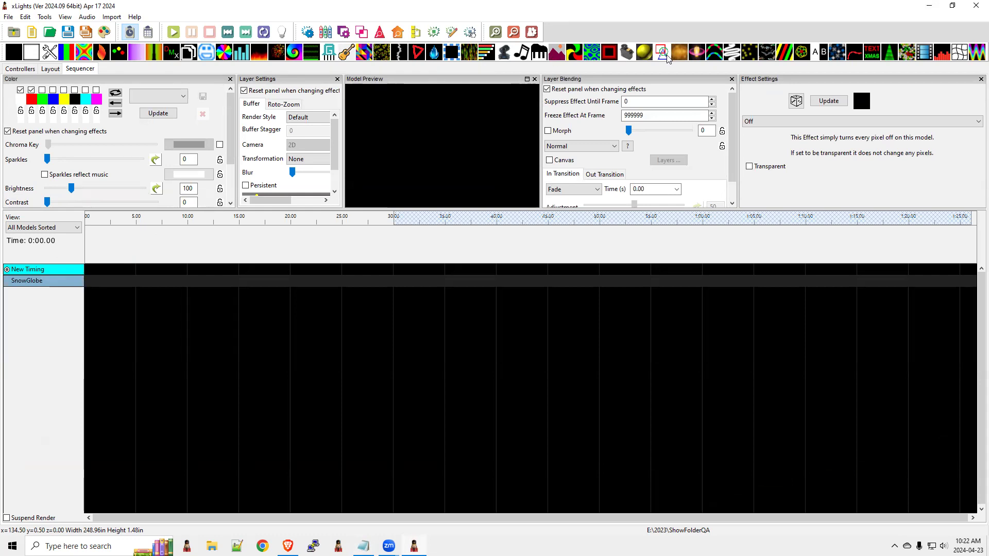
drag(663, 54, 175, 281)
click(238, 282)
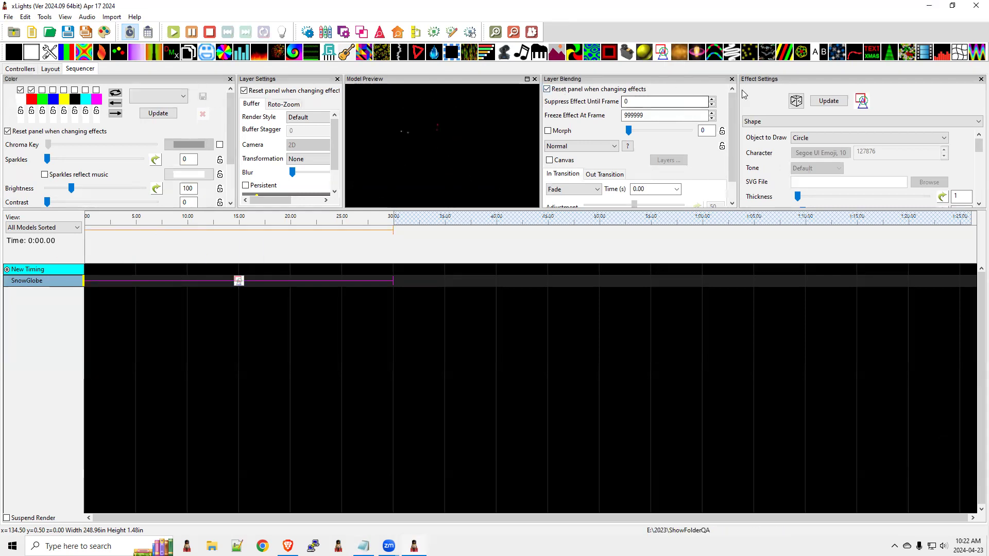
Undock the effect settings and set the Shape effect's object to draw to Emoji.
drag(773, 81, 738, 169)
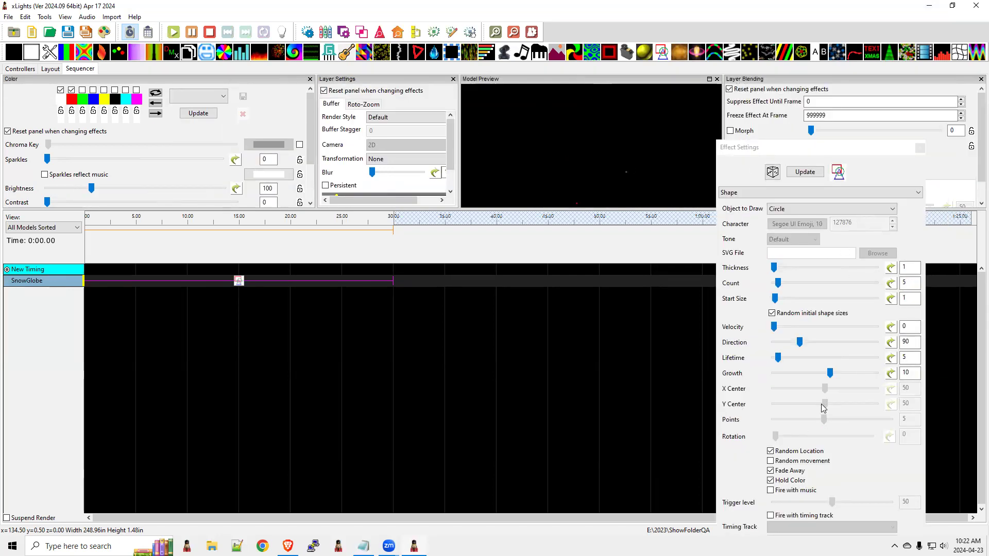
click(790, 208)
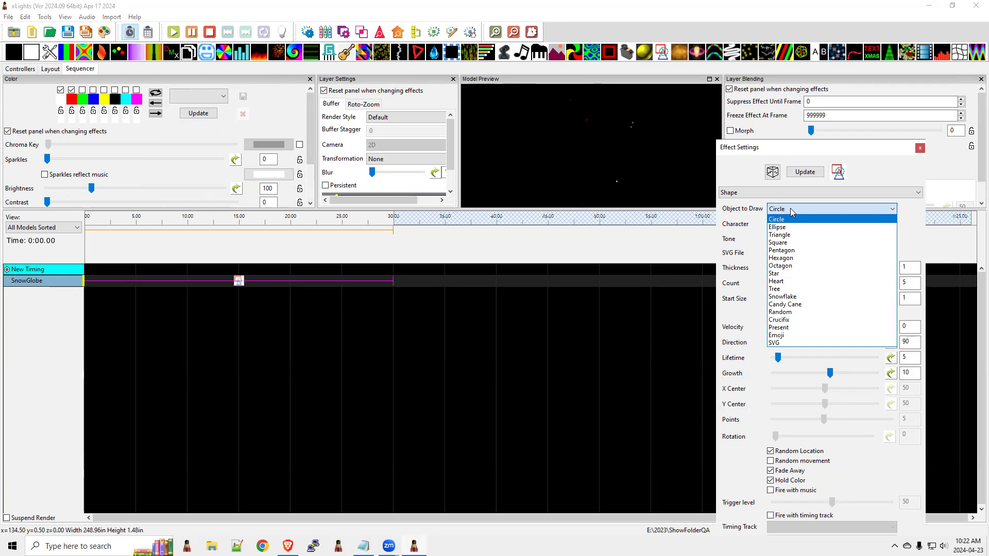
click(793, 335)
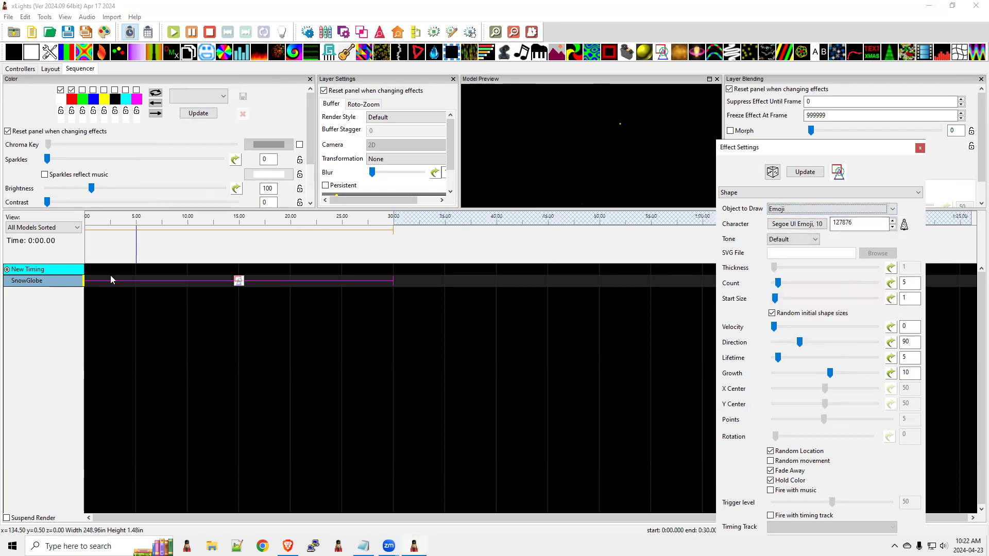
Expand SnowGlobe's submodels in the sequencer and move the Shape effect down to the Matrix submodel.
double_click(47, 279)
click(240, 282)
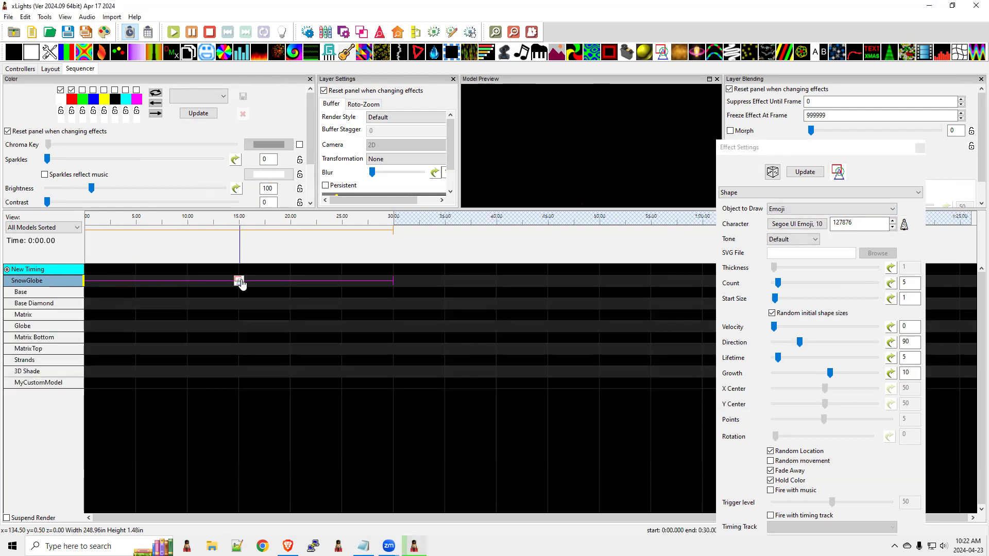
key(shift+Down)
key(shift+Down)
key(shift+Down)
key(shift+Down)
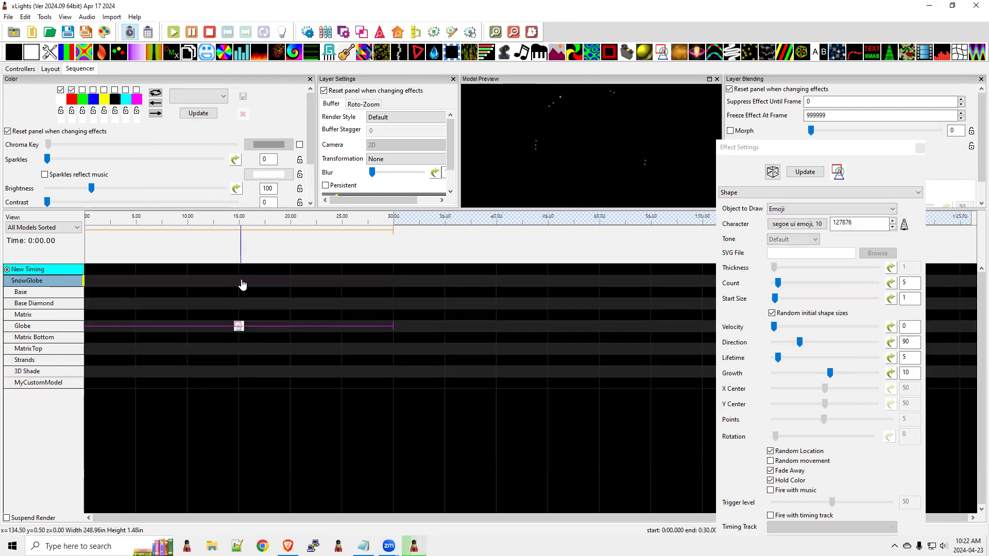
key(shift+Up)
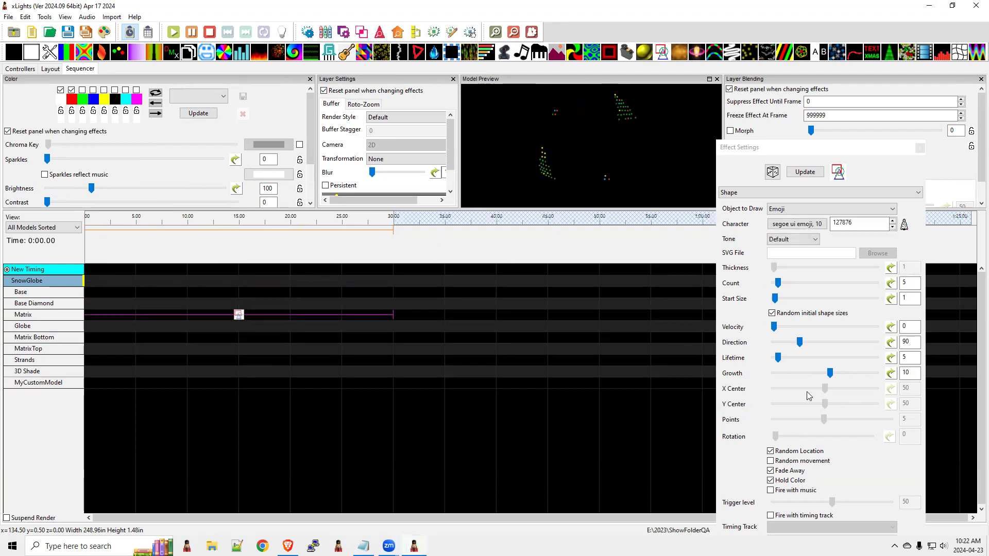
Turn off random initial shape sizes and random location for the emoji, and try out its Y Center adjustment.
click(771, 314)
click(772, 313)
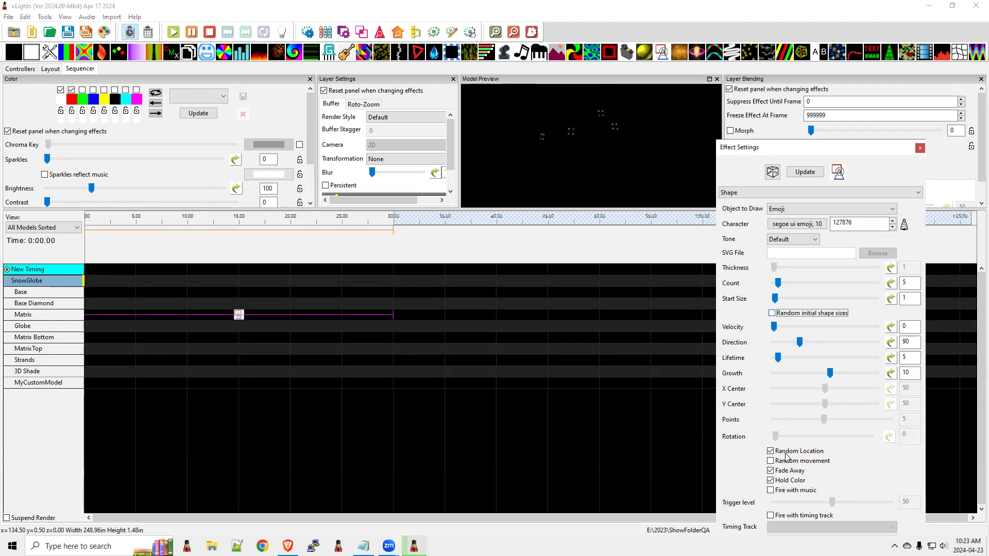
click(770, 451)
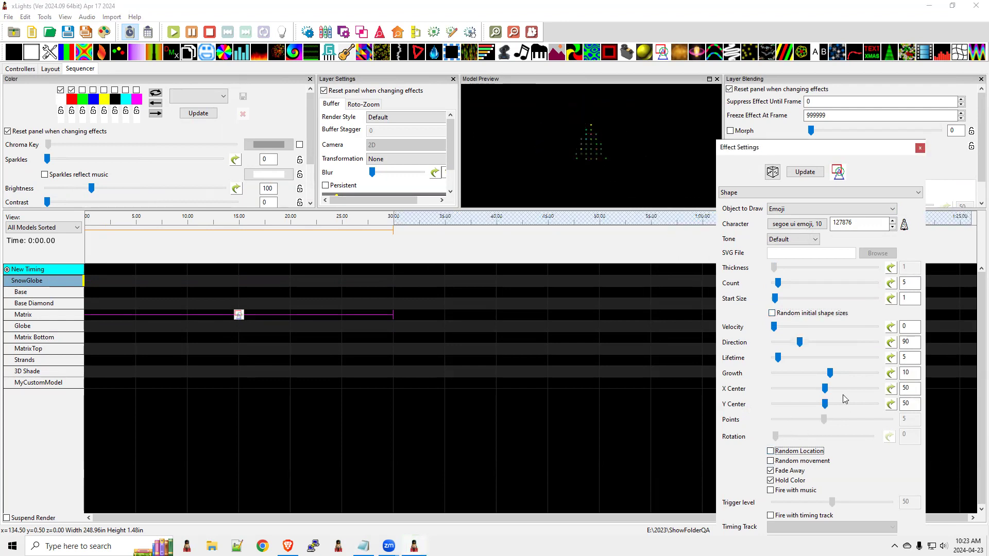
mouse_move(824, 403)
mouse_down()
mouse_move(779, 405)
mouse_move(881, 409)
mouse_move(825, 410)
mouse_up()
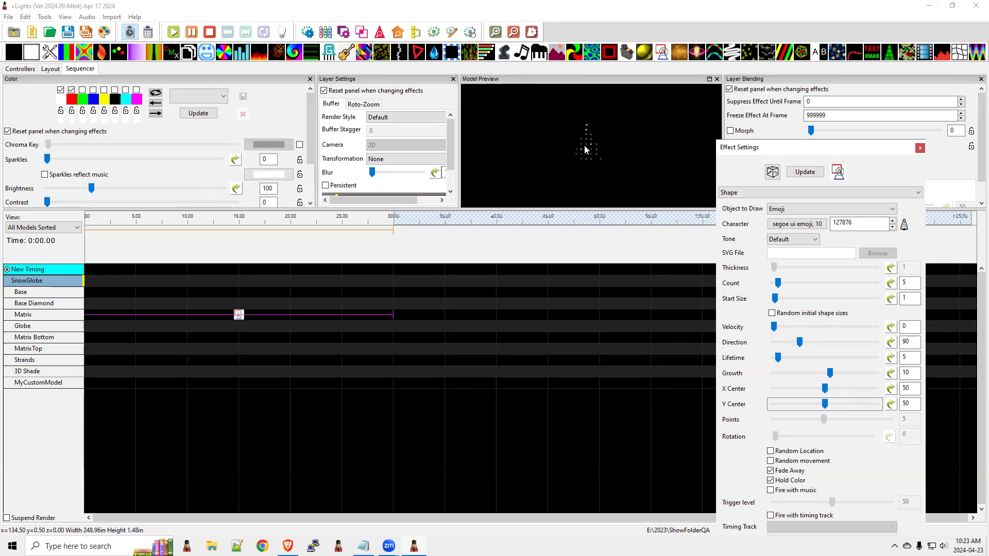
Switch to the README and highlight the fix for removing duplicate Models/SubModels from groups when replacing a model.
key(alt+Tab)
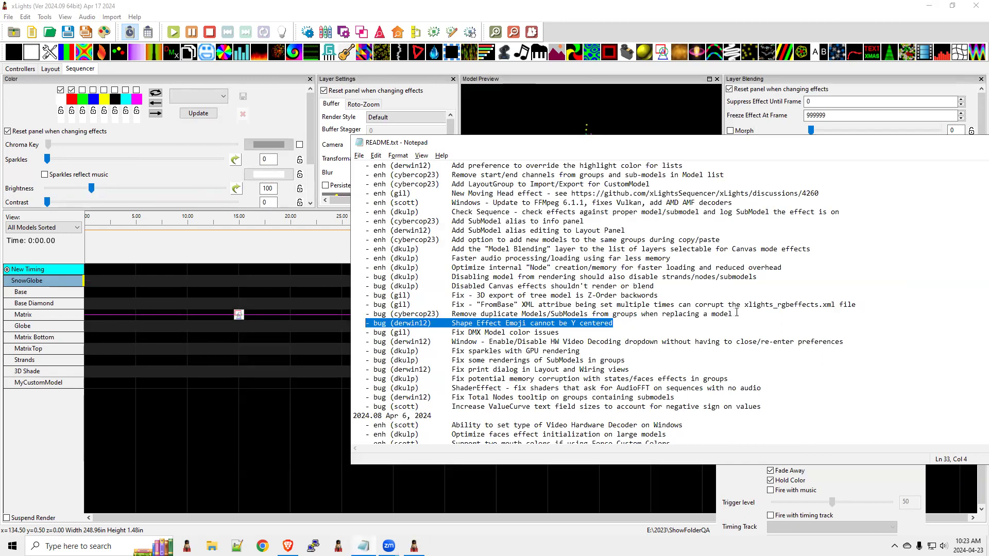
drag(731, 312, 329, 314)
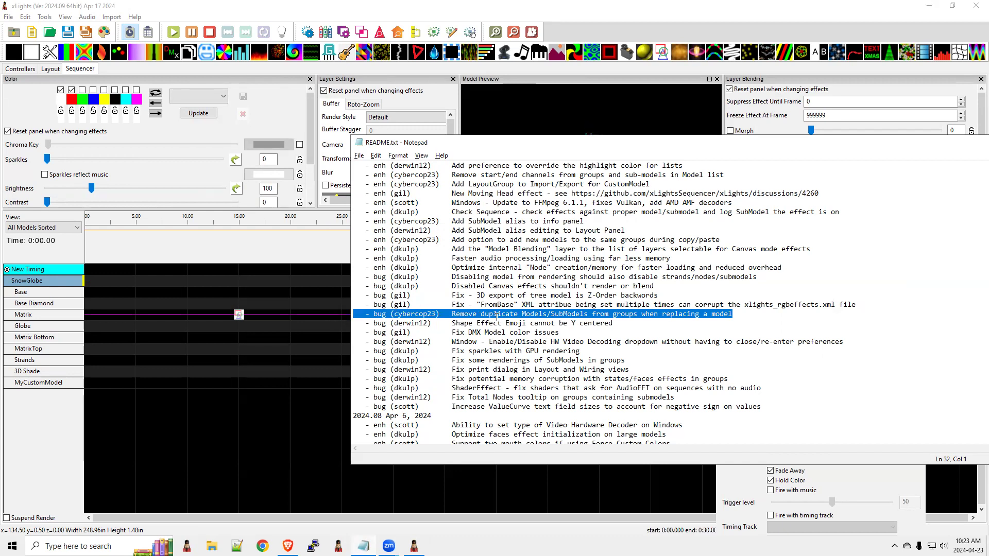
In the xLights layout, select the SpinnerStarFlake model, then inspect which models belong to Group - Wreath.
click(18, 70)
click(56, 69)
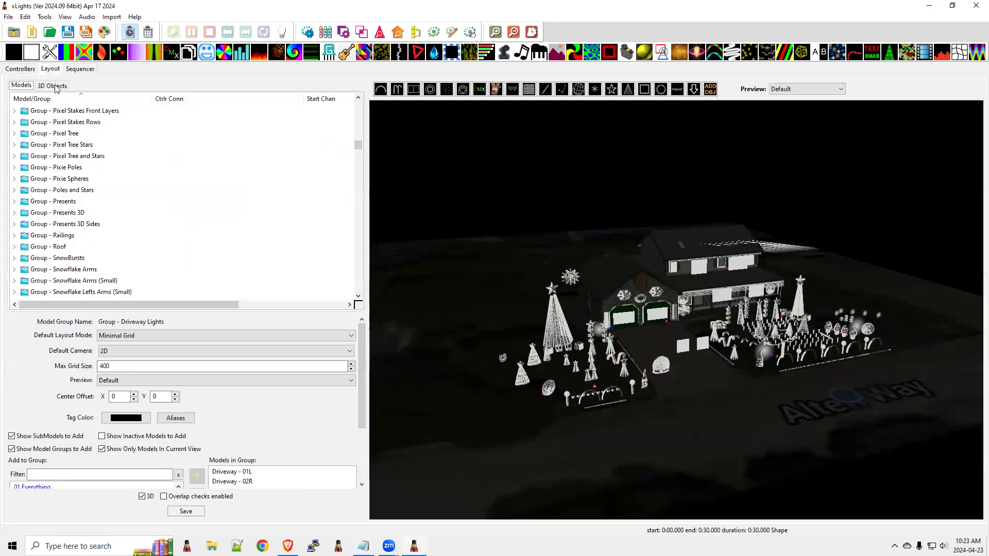
click(566, 281)
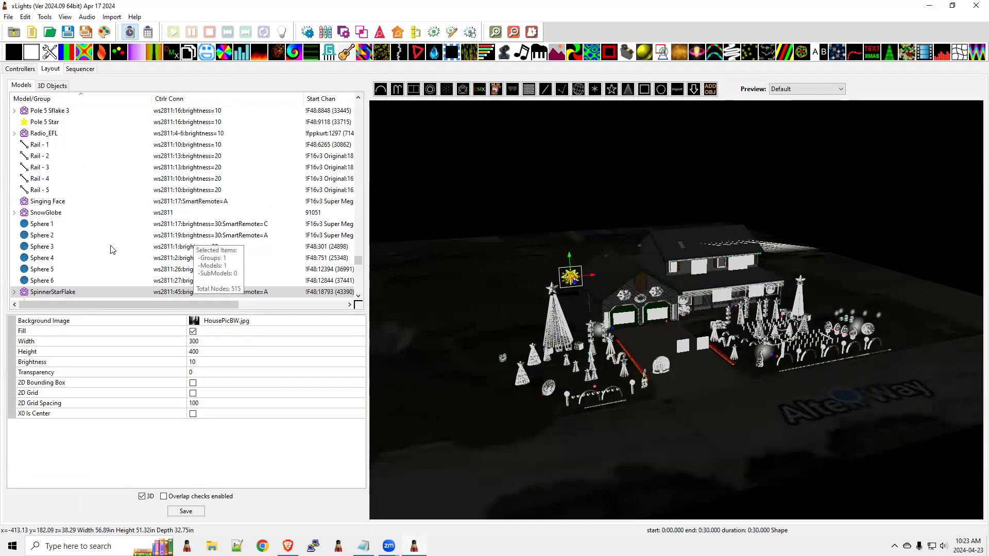
scroll(111, 249, up, 10)
scroll(111, 250, up, 7)
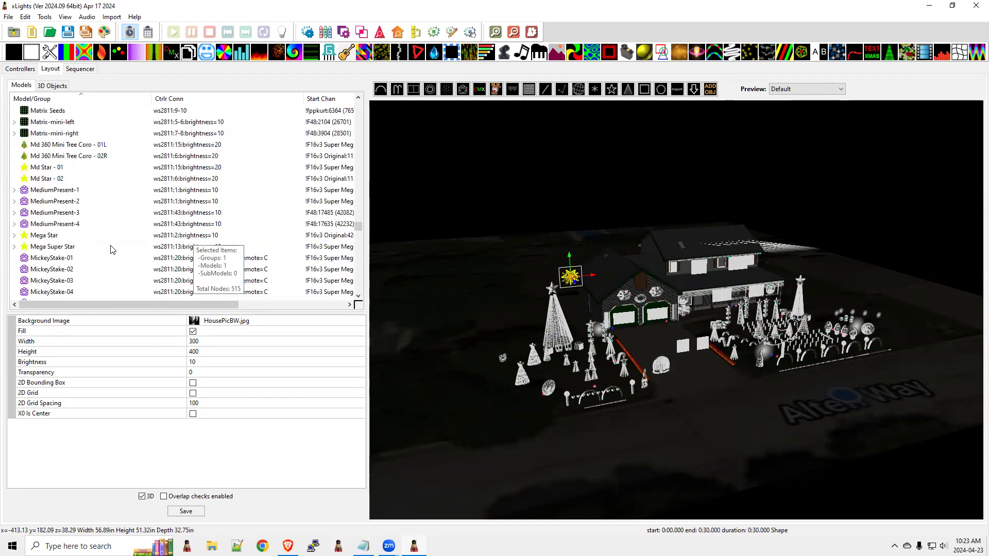
scroll(44, 149, up, 10)
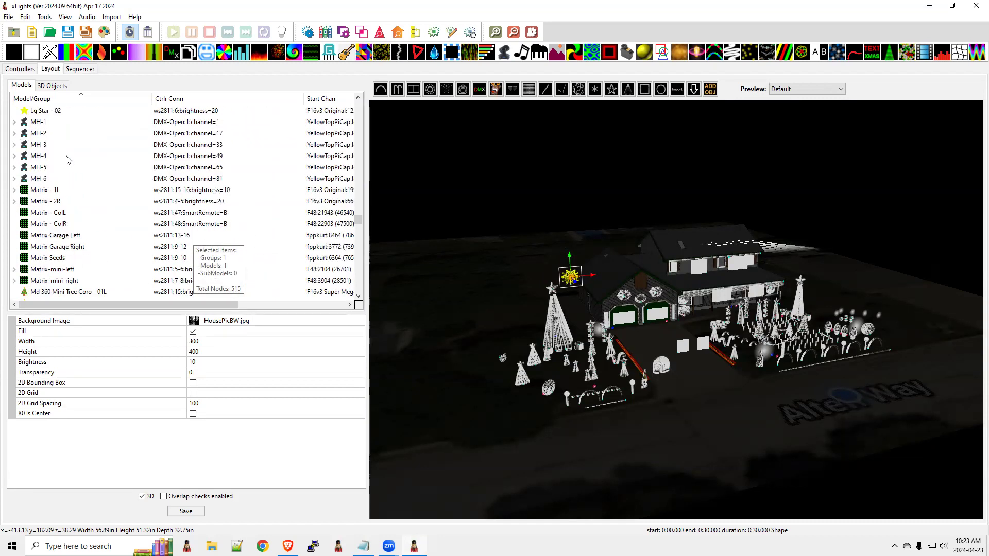
scroll(68, 157, up, 7)
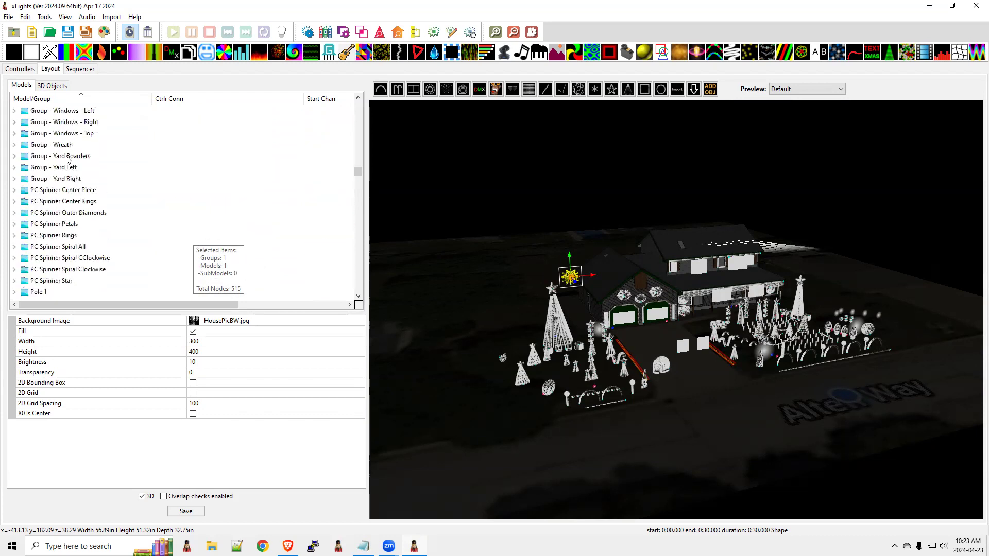
click(59, 145)
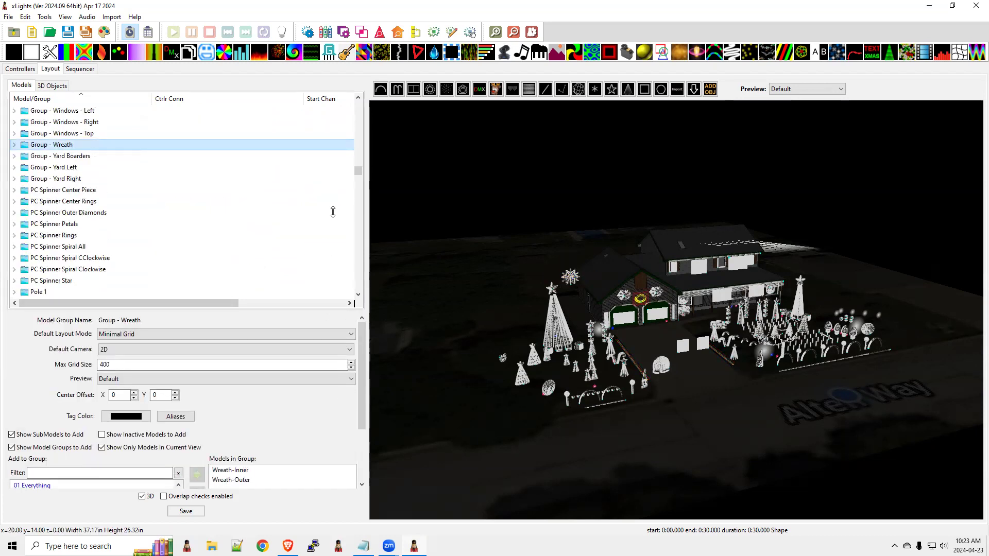
drag(328, 313, 328, 178)
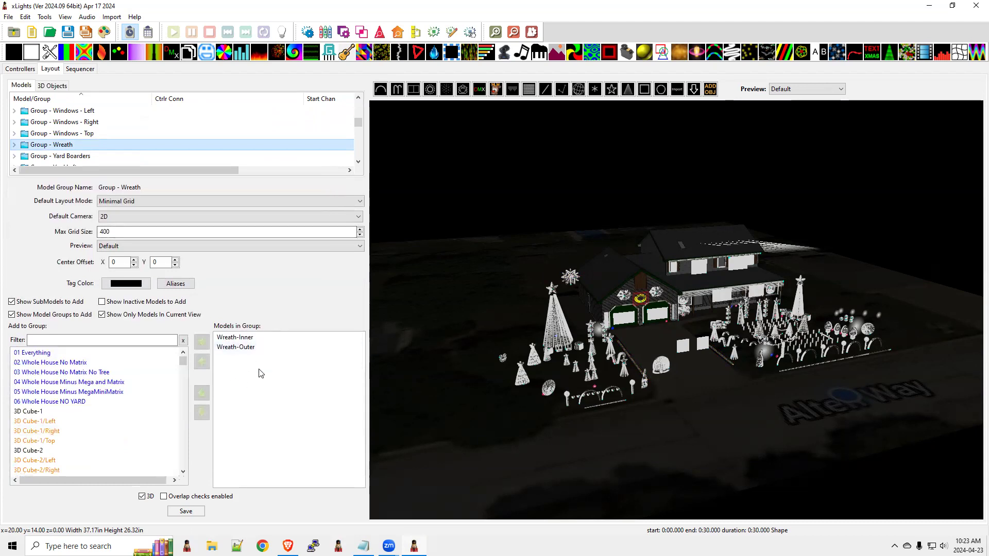
Switch to the README and highlight the "FromBase" XML attribute fix and the 3D tree export Z-order fix in turn.
key(alt+Tab)
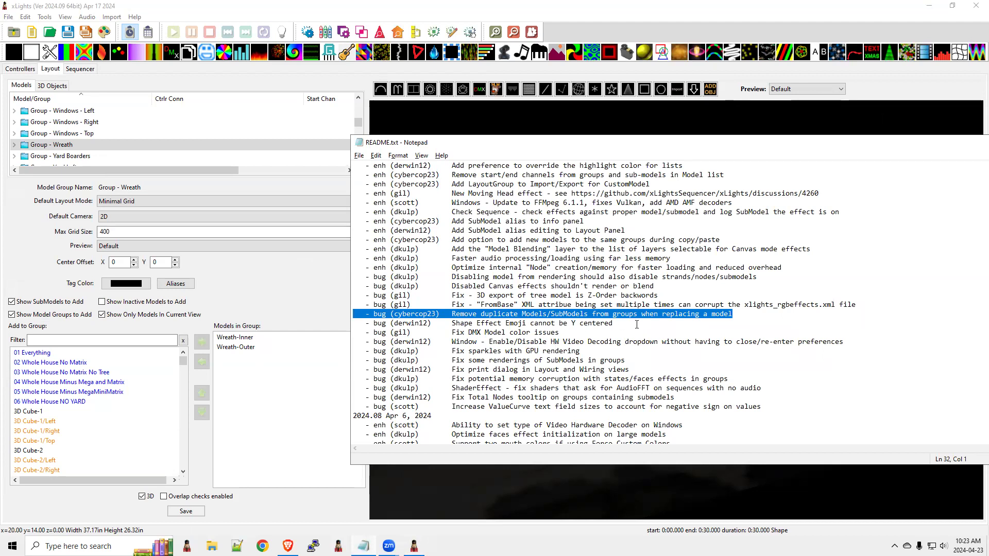
drag(858, 304, 352, 305)
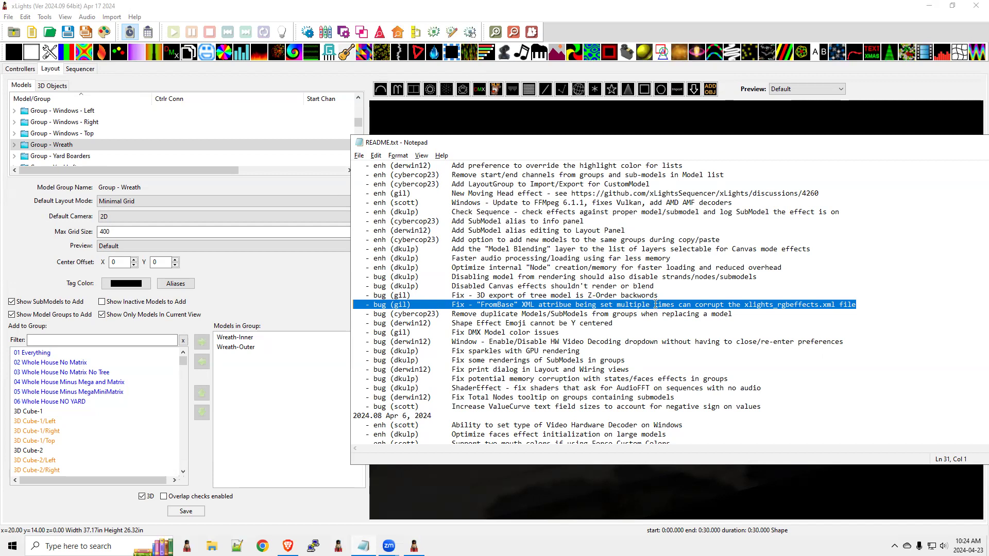
drag(666, 294, 343, 292)
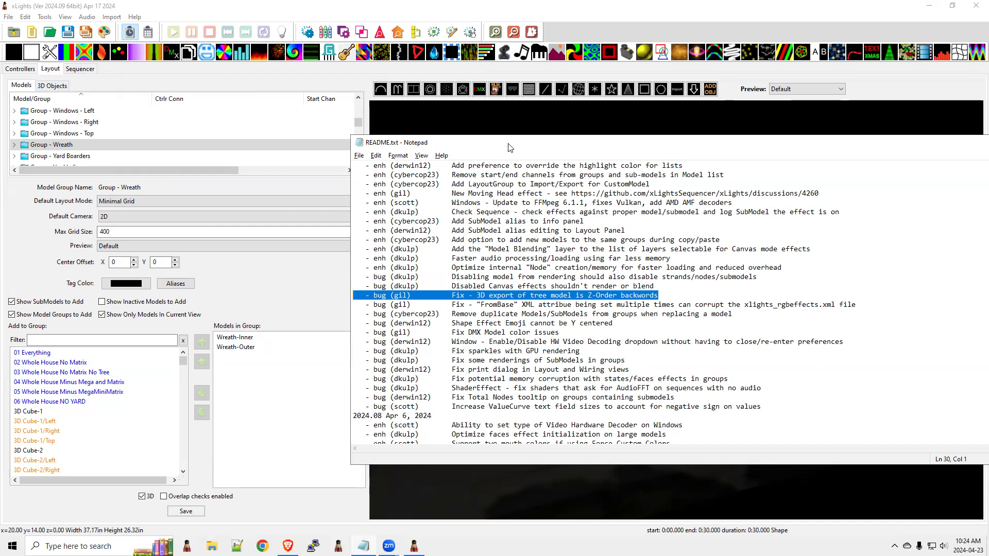
Return to the xLights layout, enlarge the model list, and add a Tree model in the empty area of the 3D preview.
click(554, 128)
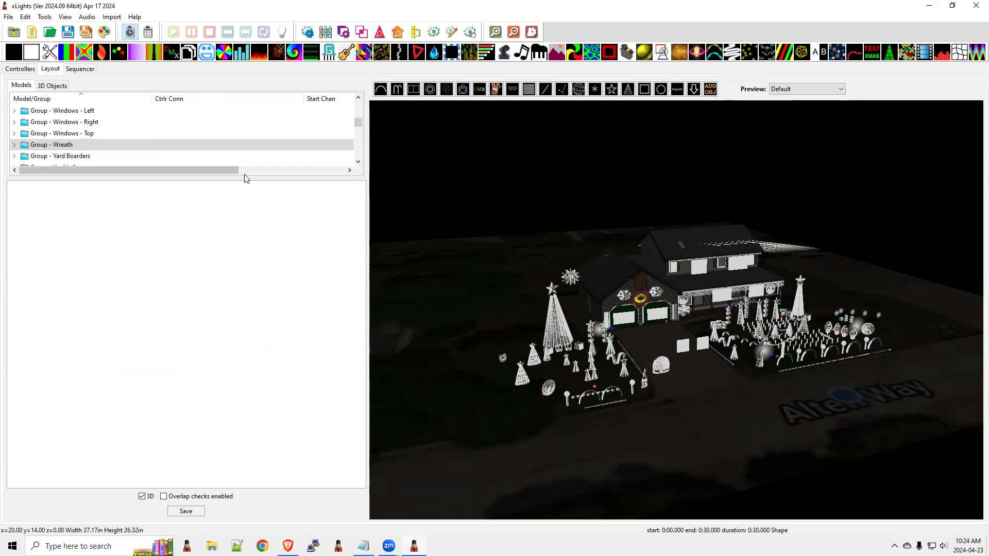
drag(242, 181, 238, 314)
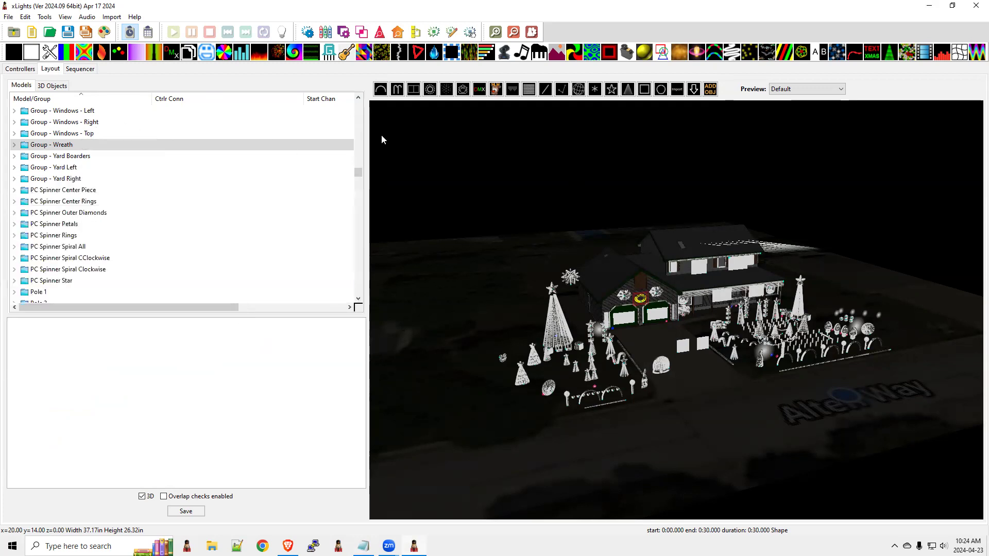
drag(358, 172, 359, 204)
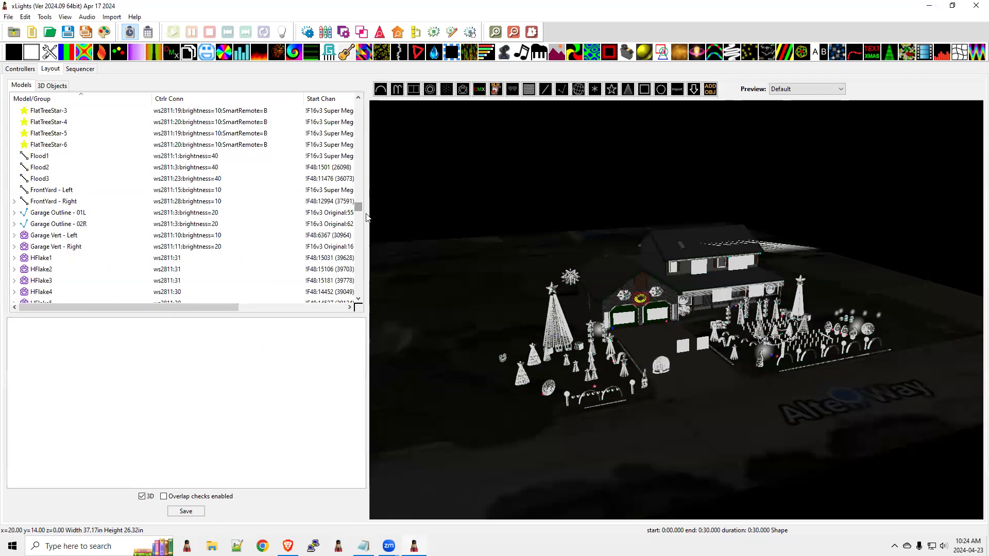
drag(417, 268, 410, 268)
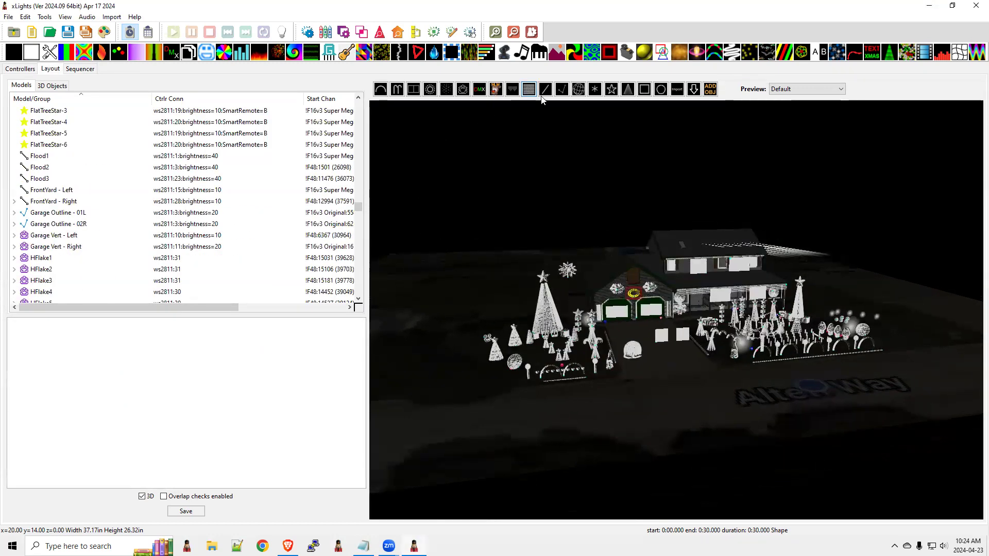
click(380, 292)
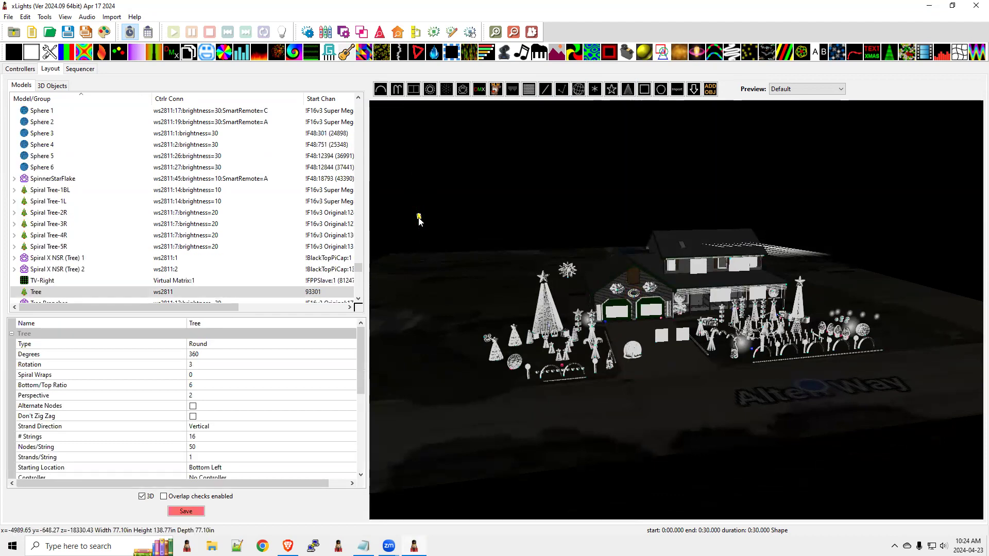
Expand the new Tree model's Size/Location properties and set its ScaleX to 5.
drag(360, 380, 361, 458)
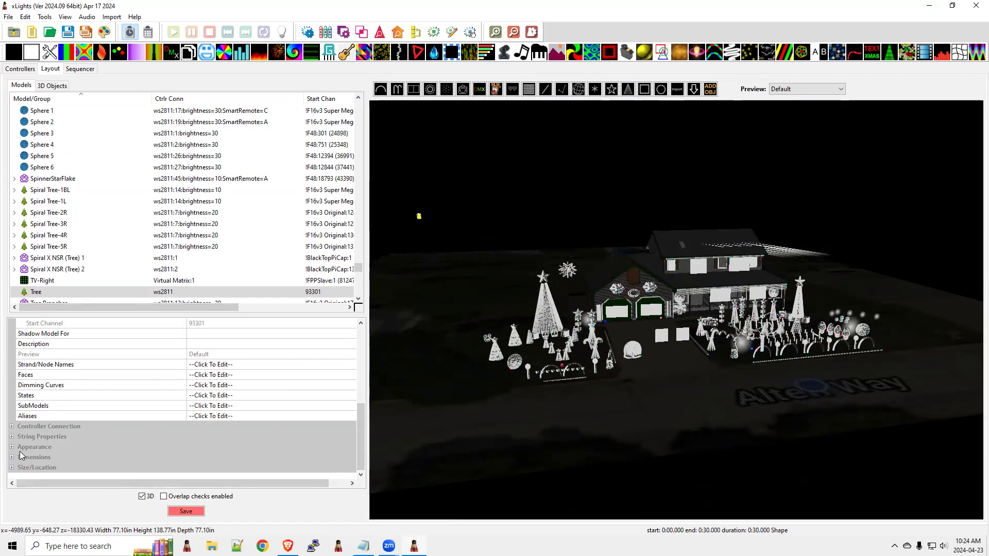
click(11, 468)
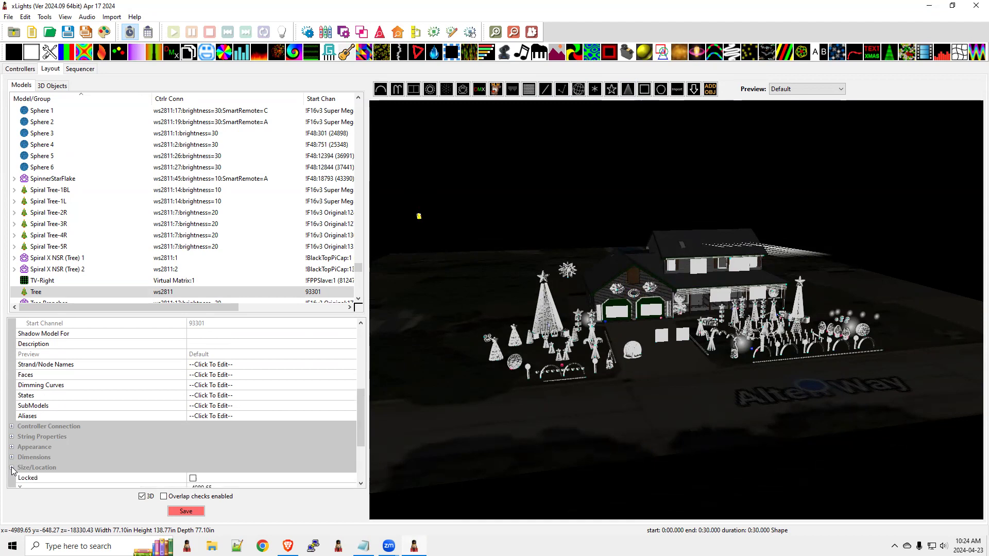
drag(363, 418, 363, 449)
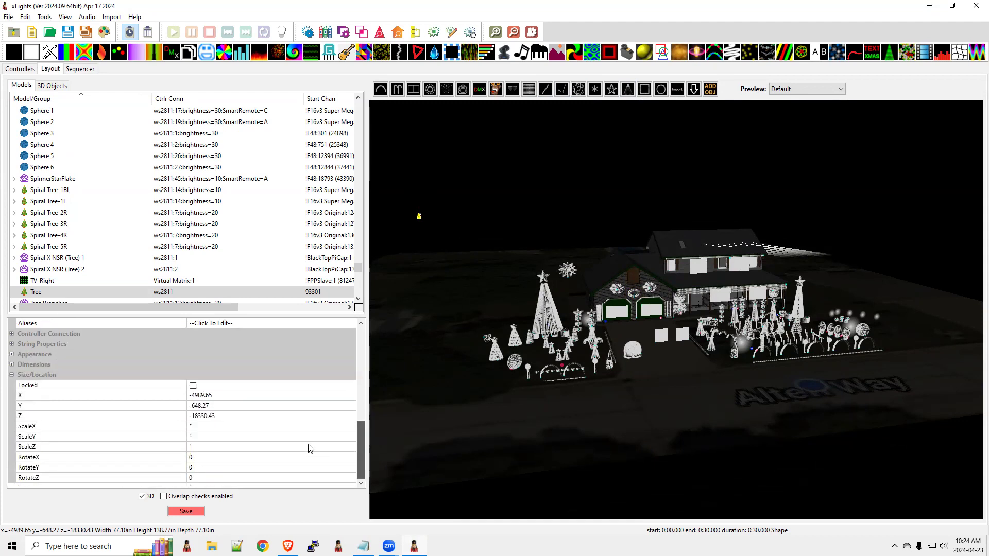
click(196, 425)
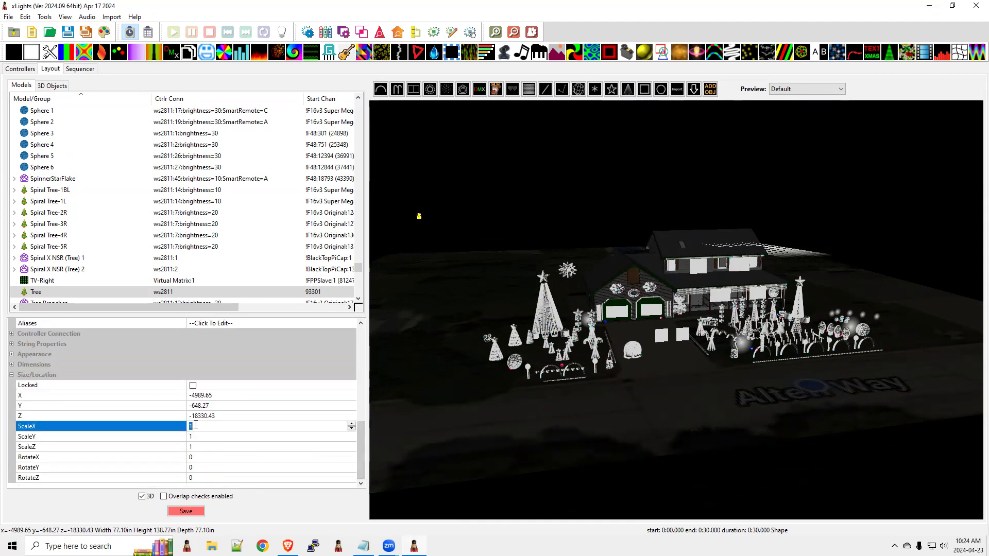
key(Tab)
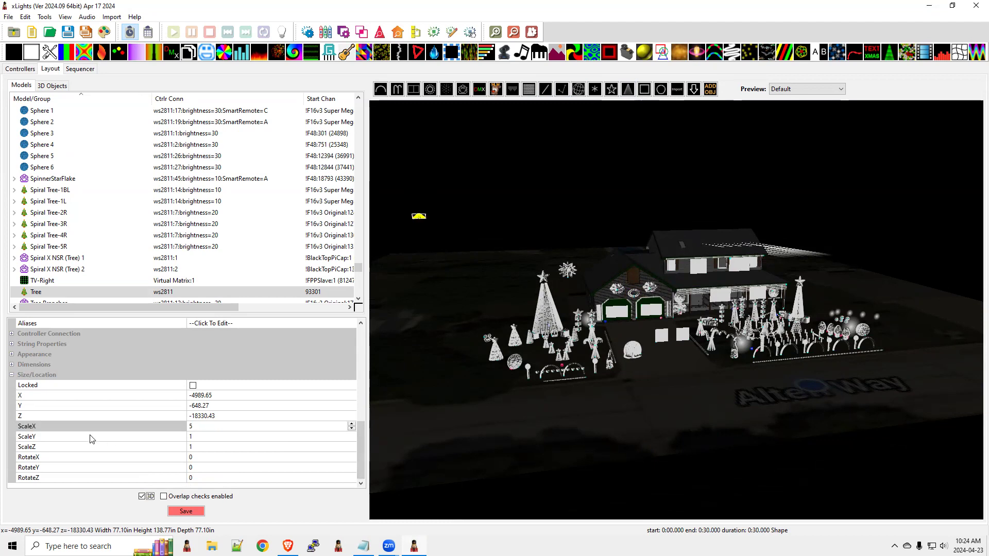
Set the new Tree model's ScaleY and ScaleZ to 5.
click(197, 437)
text(5)
key(Tab)
click(197, 447)
text(5)
key(Tab)
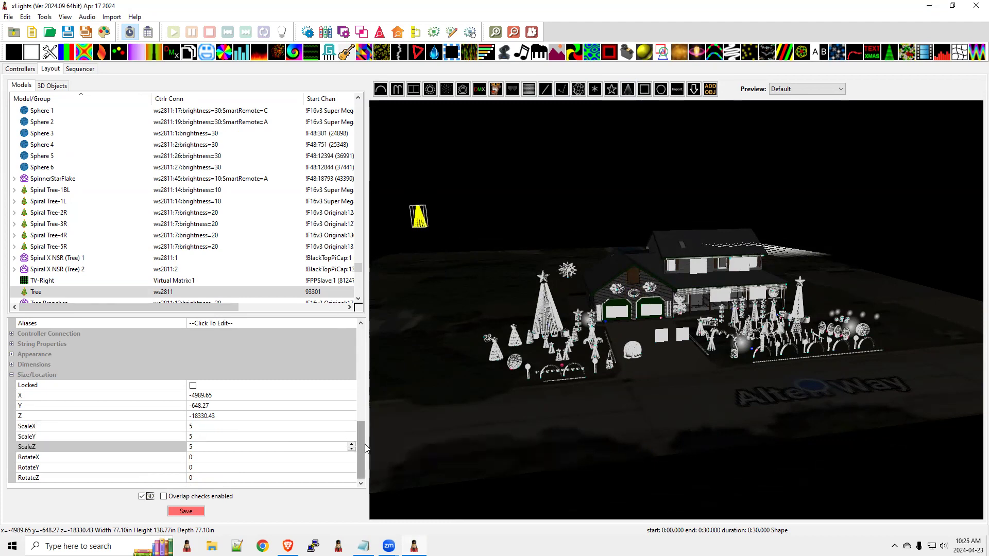
Set the Tree model's Degrees property to 180.
drag(363, 448, 363, 350)
click(232, 355)
text(180)
key(Return)
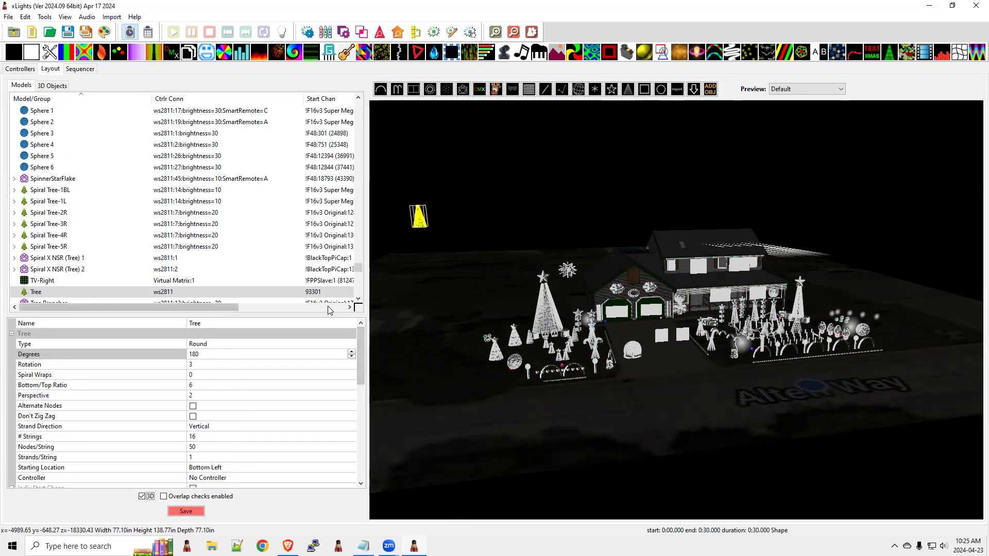
View the 3D layout from the side and from farther away, and reselect the new Tree model in the preview.
drag(399, 293, 521, 342)
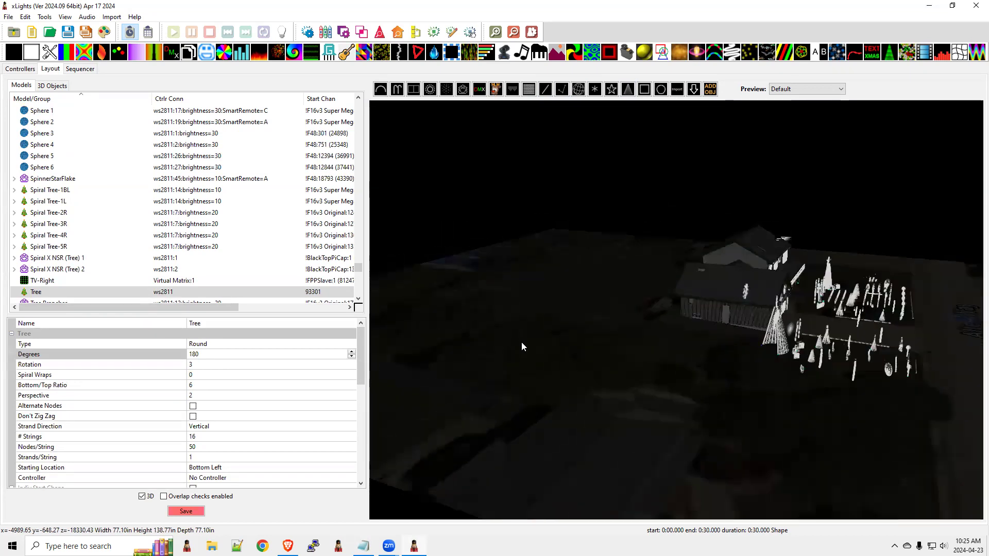
mouse_move(608, 371)
mouse_down()
mouse_move(657, 361)
mouse_move(642, 376)
mouse_move(590, 374)
mouse_move(604, 380)
mouse_up()
scroll(643, 358, down, 3)
drag(483, 298, 544, 248)
click(553, 236)
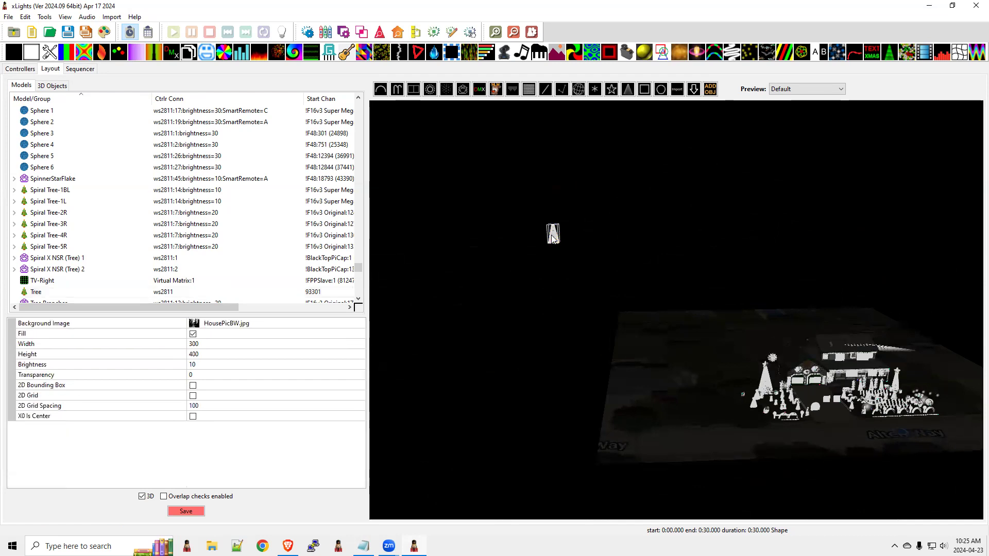
click(552, 236)
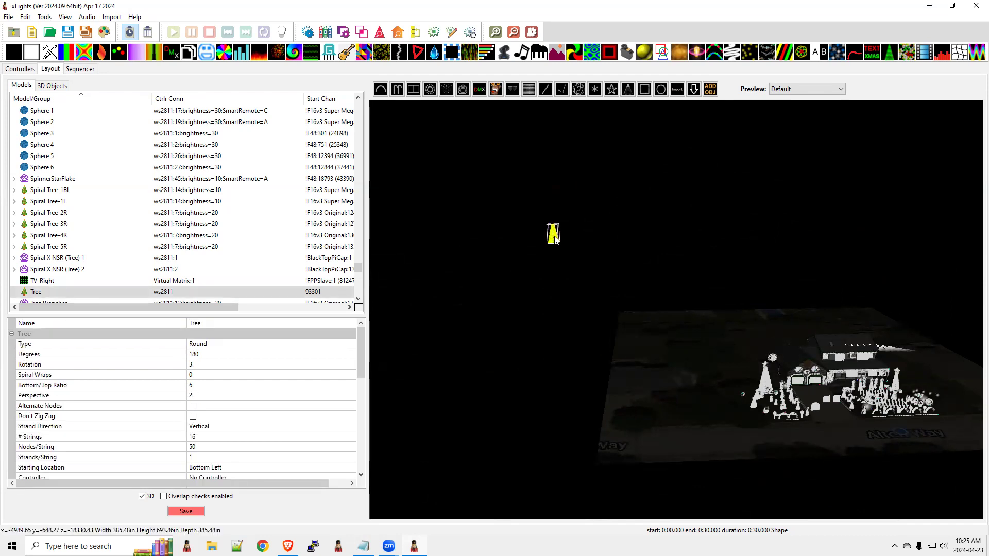
Turn the 3D view off and on again, and reselect the Tree model in the 3D preview.
click(142, 496)
click(143, 496)
click(555, 241)
click(586, 249)
click(555, 240)
click(559, 245)
click(557, 242)
click(555, 242)
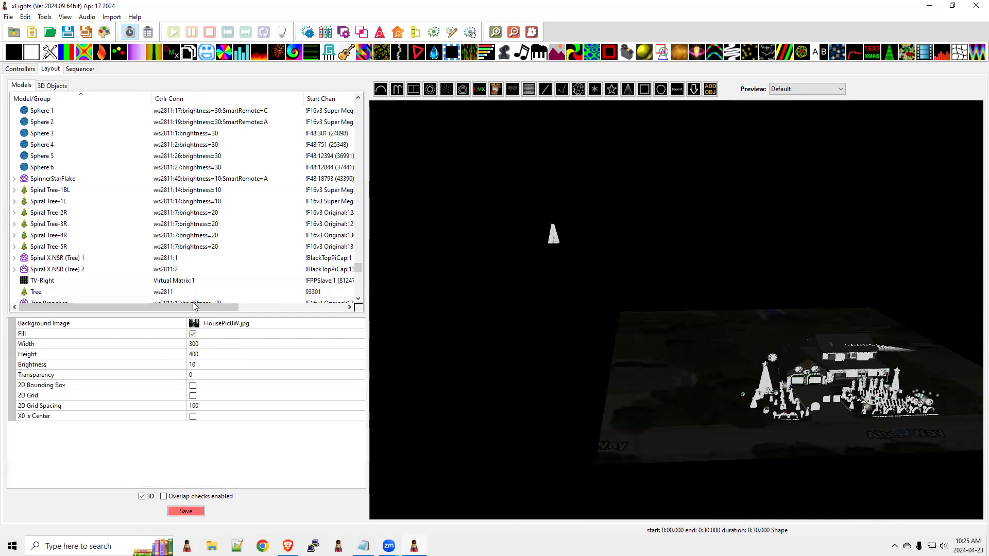
click(554, 239)
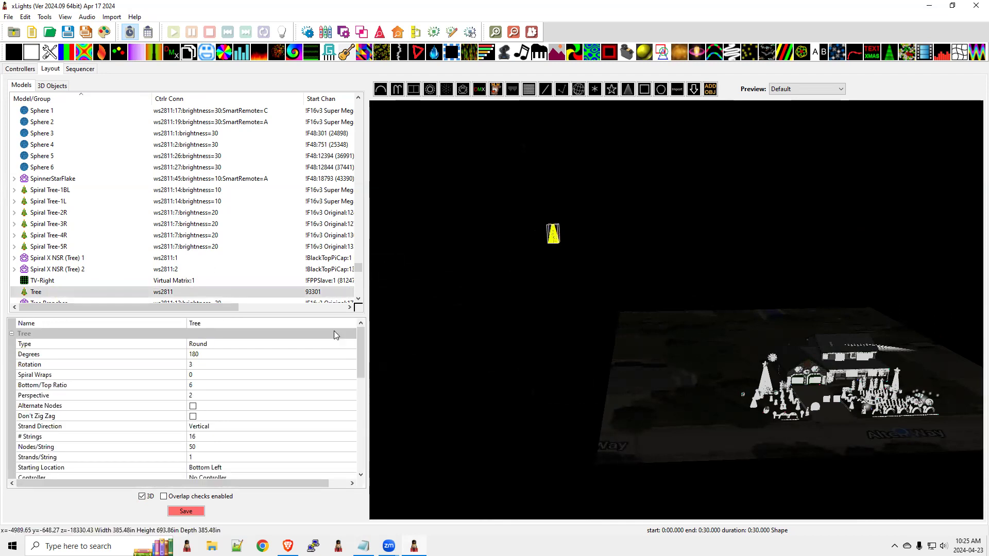
Look for the new Tree in the 2D layout view, and return to the 3D view.
click(142, 496)
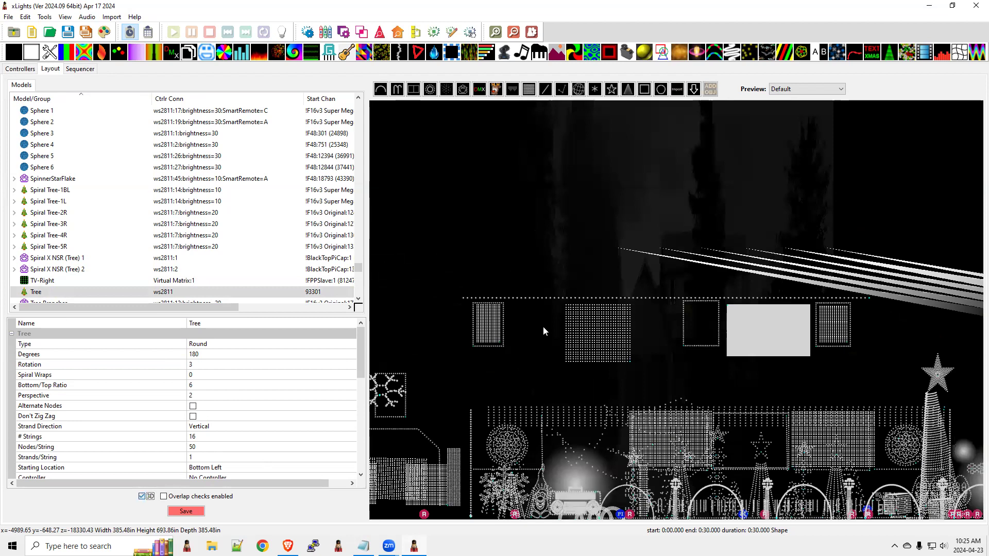
scroll(527, 339, down, 2)
click(499, 327)
drag(499, 327, 848, 365)
scroll(759, 332, down, 3)
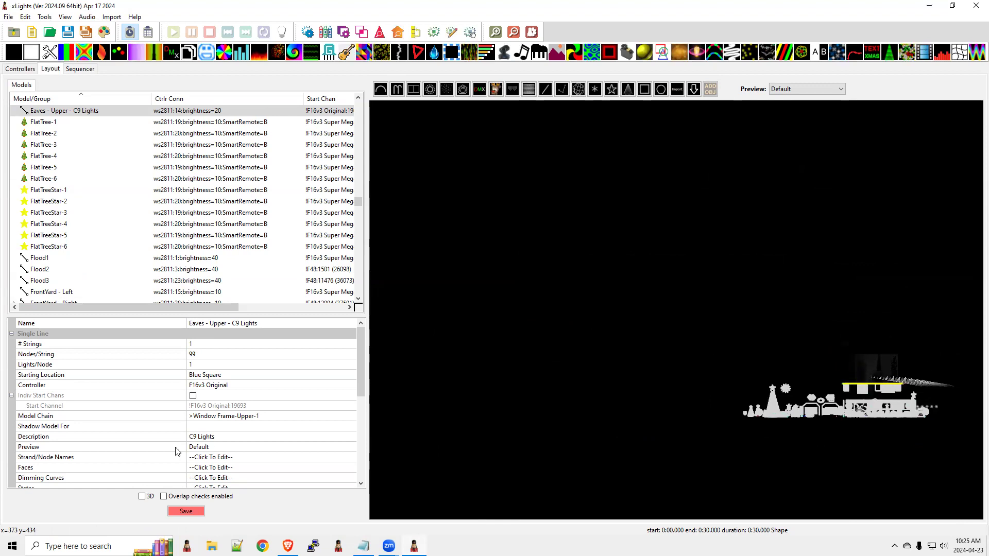
click(142, 497)
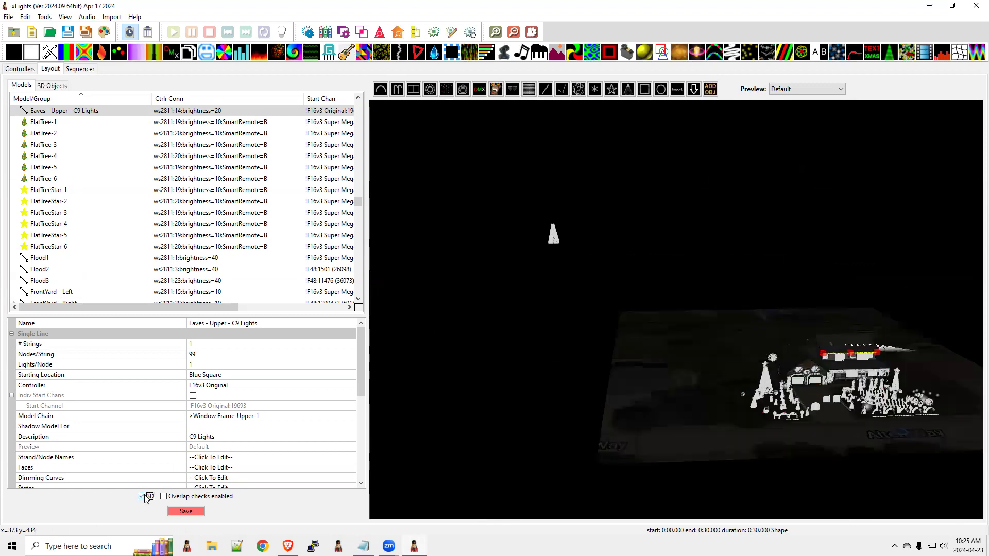
click(553, 235)
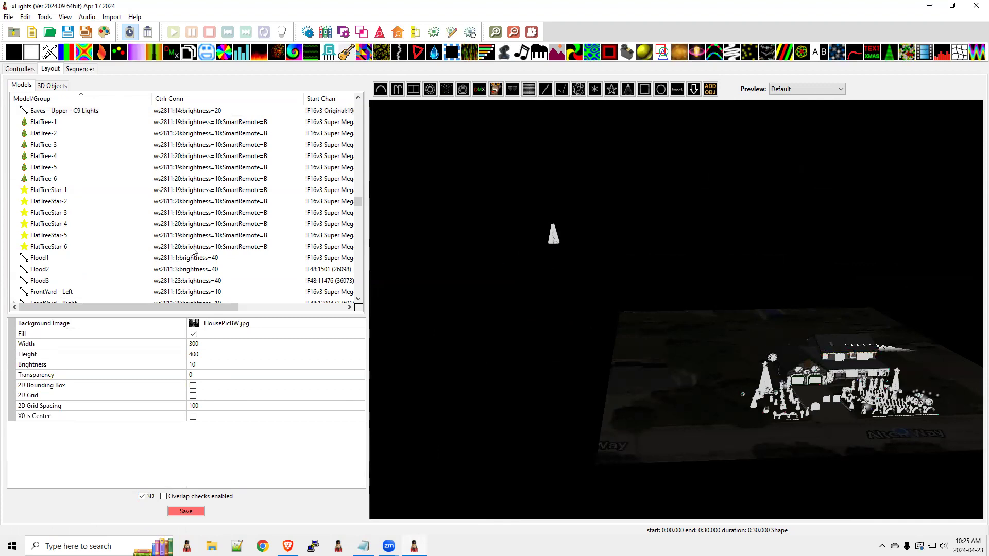
Select Tree in the model list, examine it from several angles in the 3D preview, and reset the view.
scroll(75, 242, down, 15)
scroll(77, 241, down, 20)
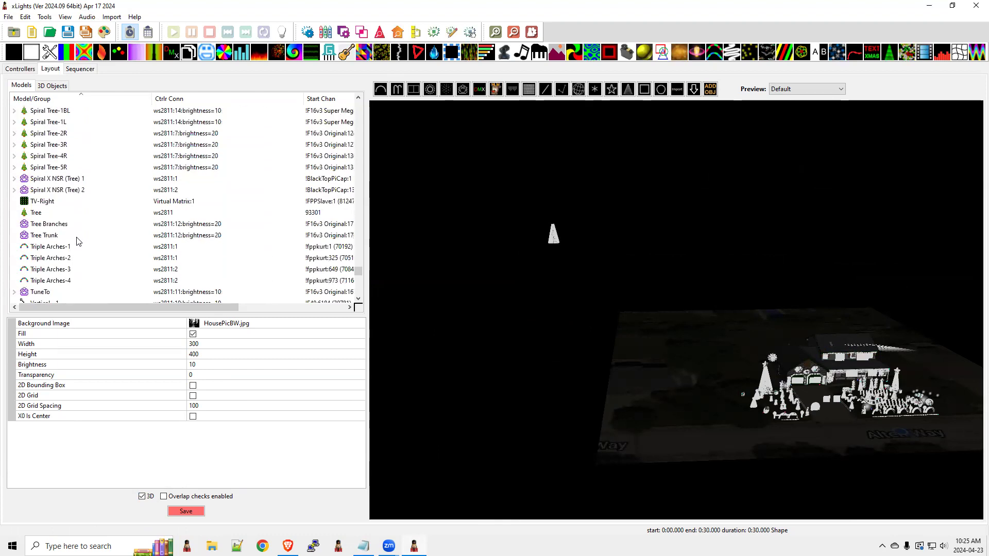
click(36, 212)
scroll(548, 277, up, 1)
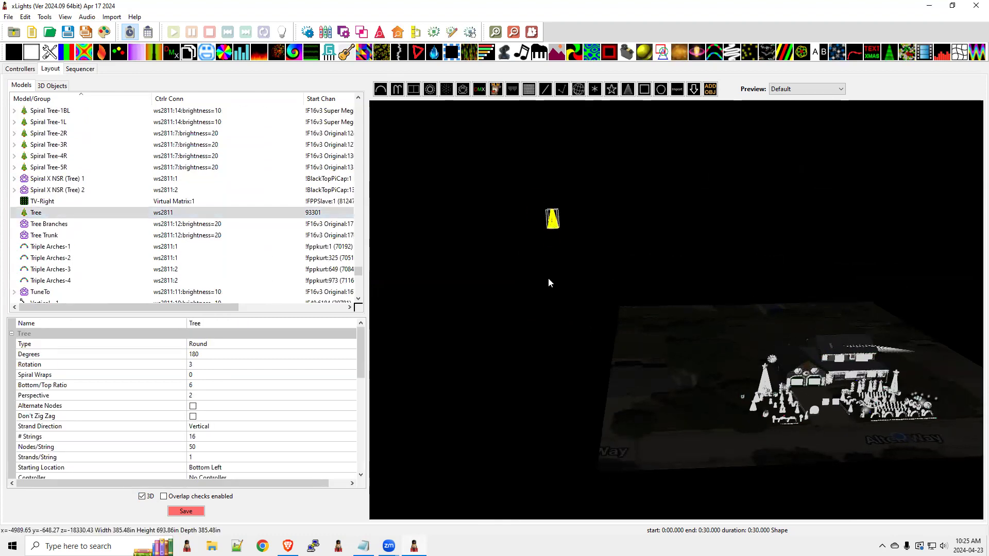
scroll(547, 277, up, 3)
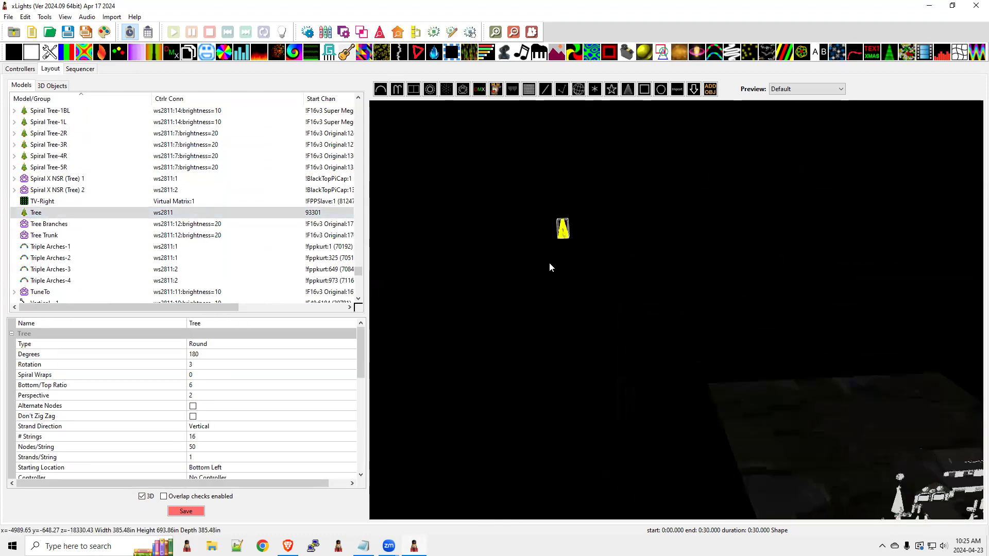
scroll(554, 275, up, 2)
scroll(546, 225, up, 2)
scroll(545, 222, up, 3)
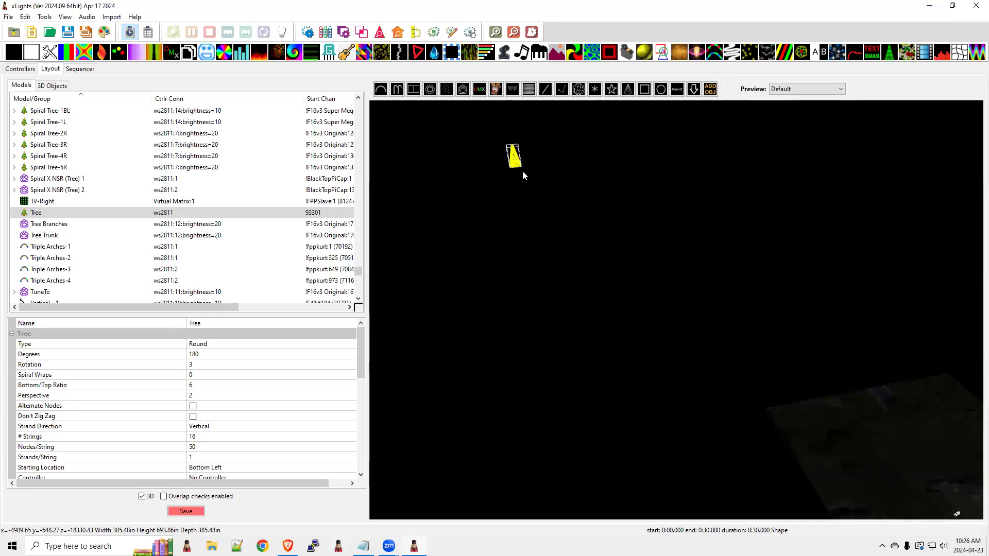
scroll(522, 171, up, 2)
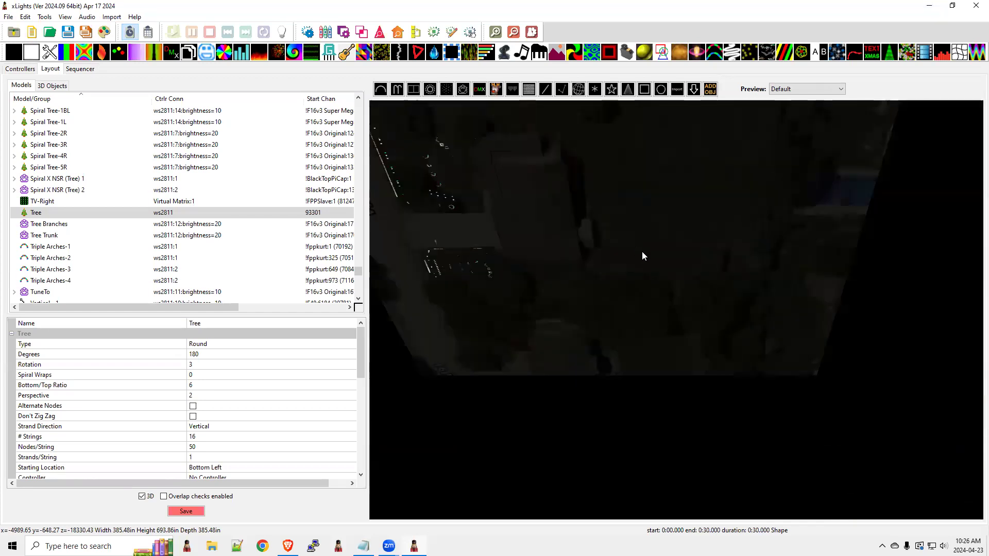
right_click(642, 251)
click(672, 468)
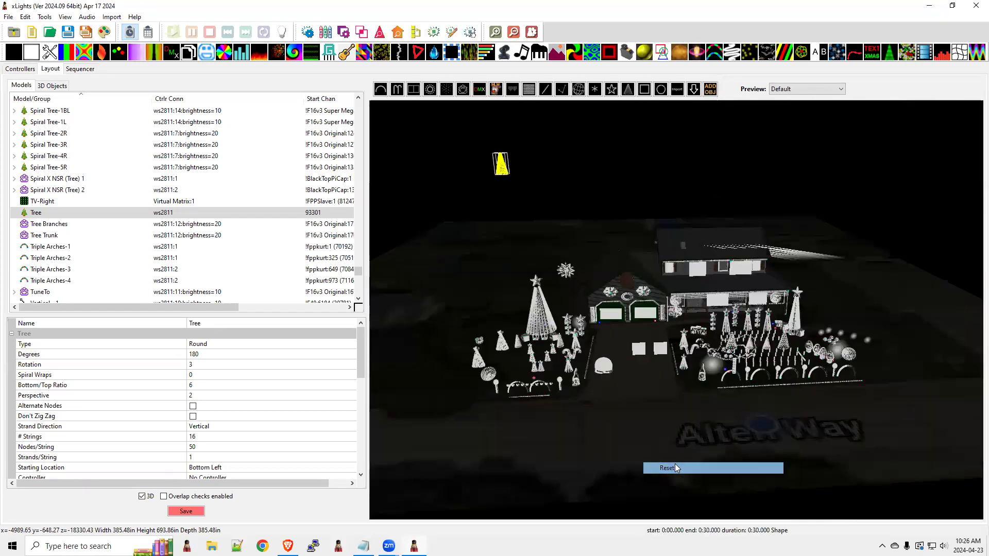
Select AA Mega Super Tree in the 3D preview and examine its open side from the side of the house.
drag(551, 326, 539, 321)
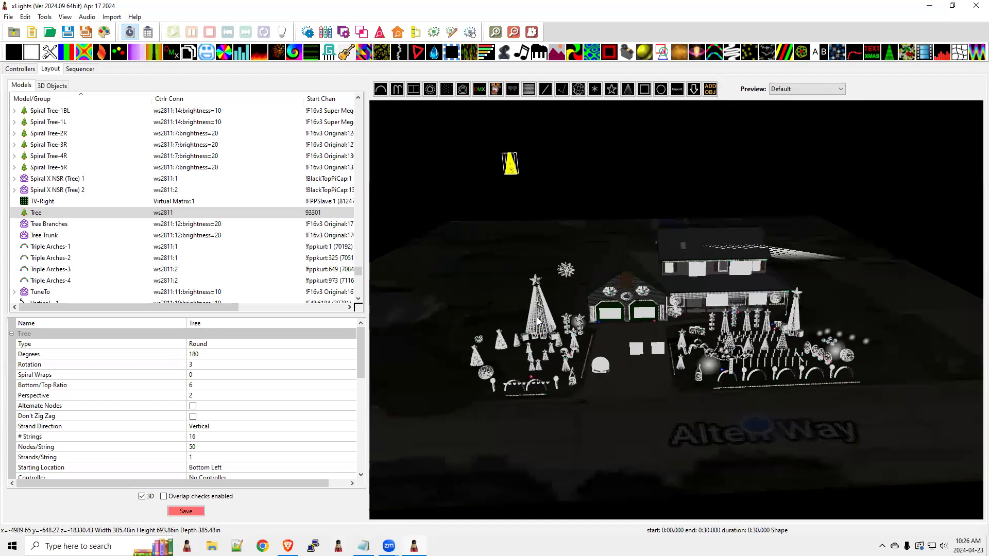
click(448, 307)
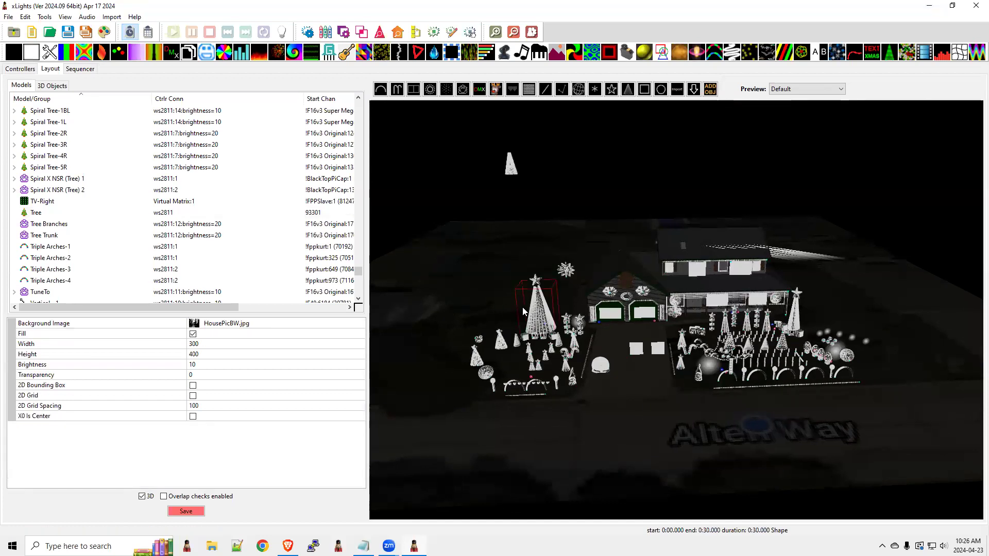
click(540, 319)
drag(496, 337, 573, 348)
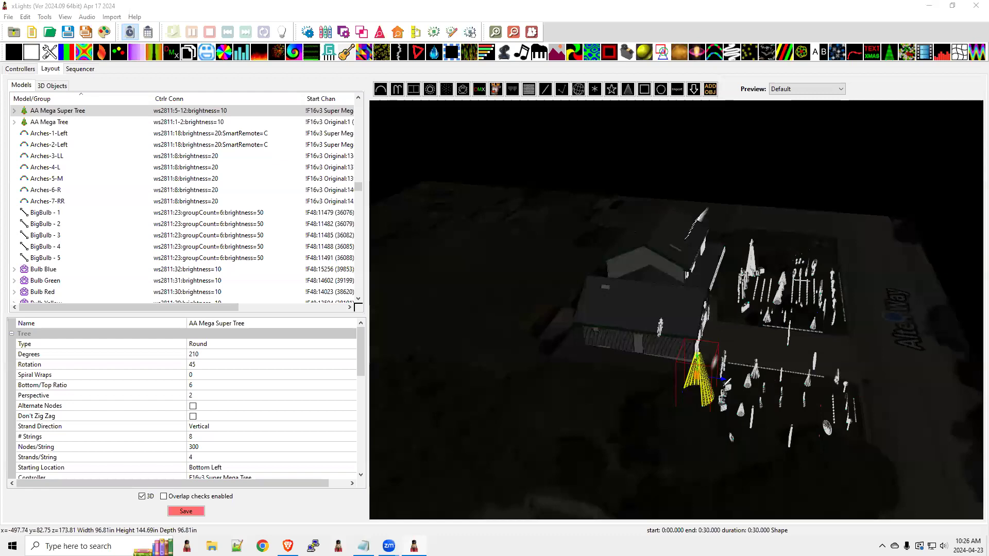
mouse_move(680, 411)
mouse_down()
mouse_move(660, 406)
mouse_move(658, 390)
mouse_move(673, 385)
mouse_up()
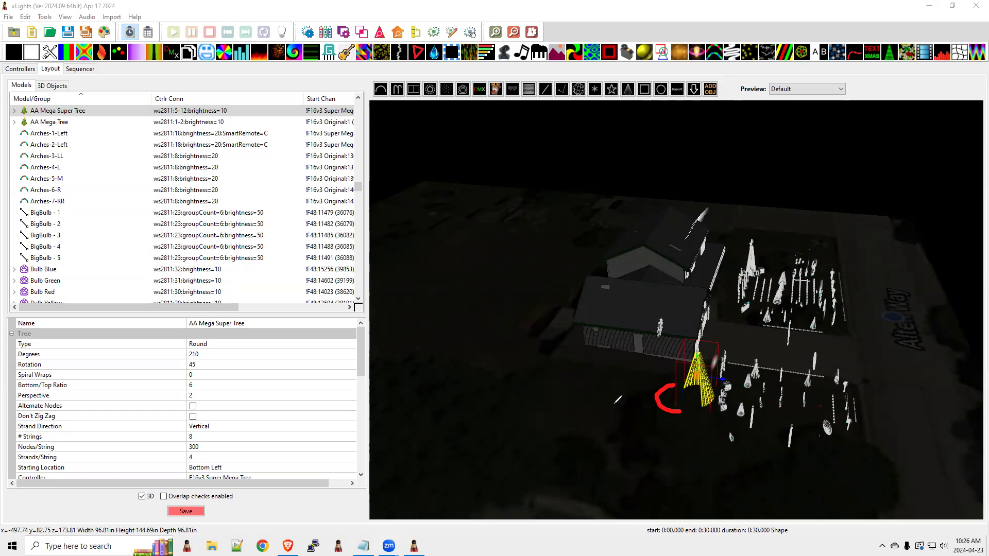
mouse_move(622, 458)
mouse_down()
mouse_move(634, 443)
mouse_move(626, 429)
mouse_move(613, 457)
mouse_up()
mouse_move(683, 463)
mouse_down()
mouse_move(671, 461)
mouse_move(671, 445)
mouse_move(690, 442)
mouse_up()
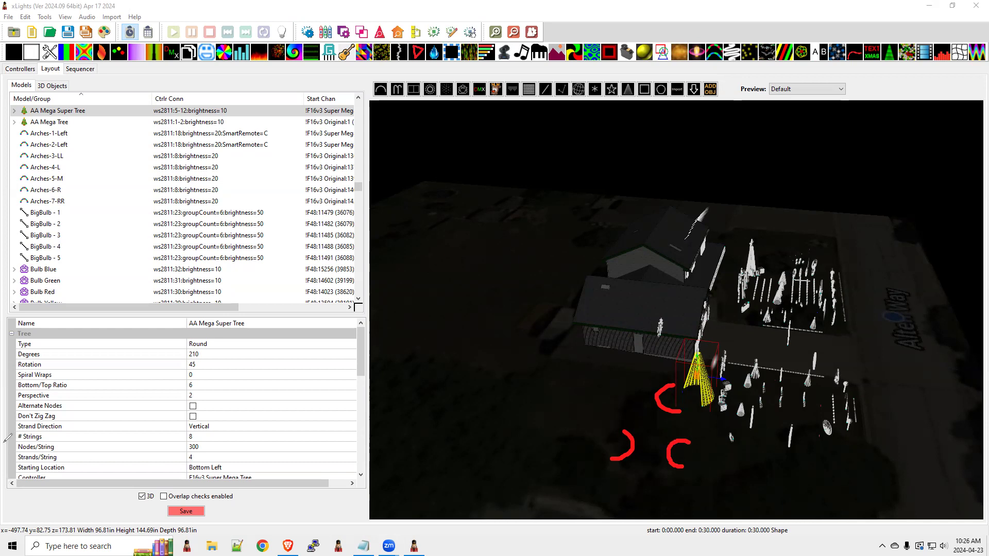
Switch to the README and highlight the disabled Canvas effects fix and the model render disabling fix in turn.
key(alt+Tab)
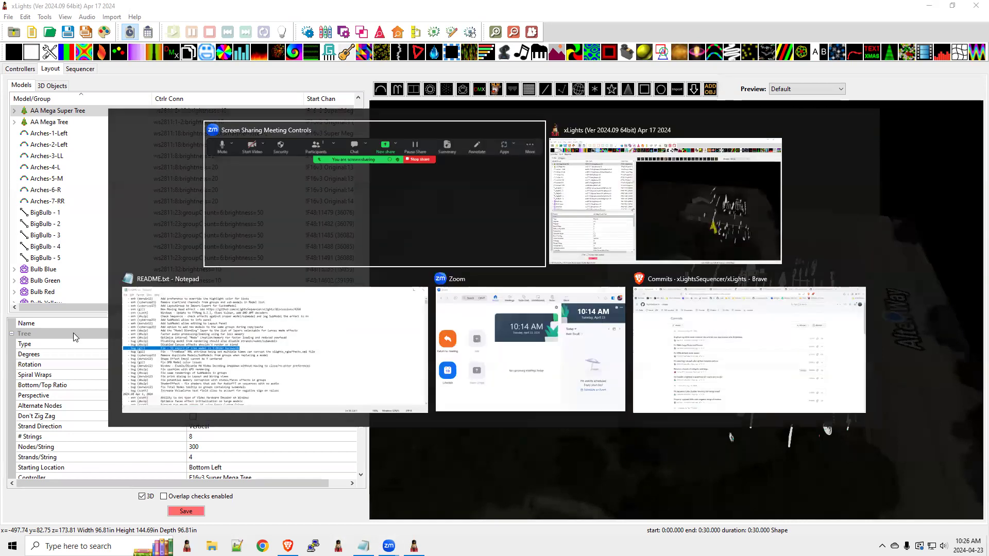
key(alt+Tab)
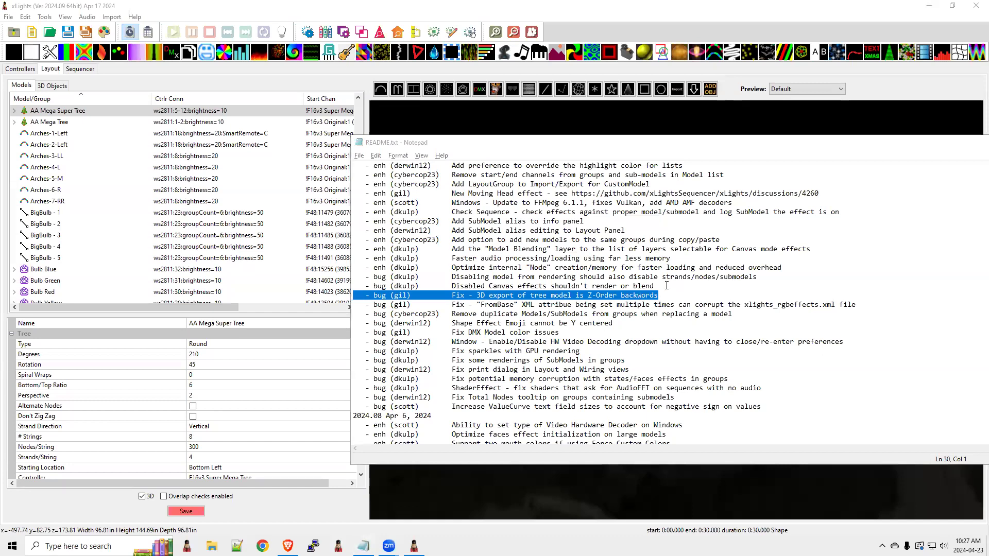
drag(667, 285, 460, 288)
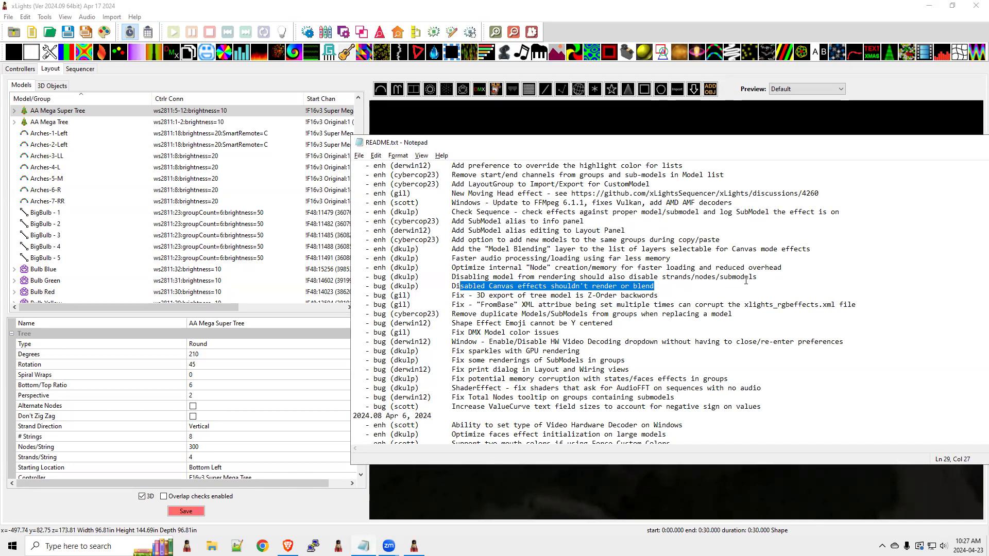
drag(764, 275, 455, 276)
Return to xLights, open the sequencer, and inspect the Matrix row's model options, including Disable Render, without choosing any.
key(alt+Tab)
click(80, 68)
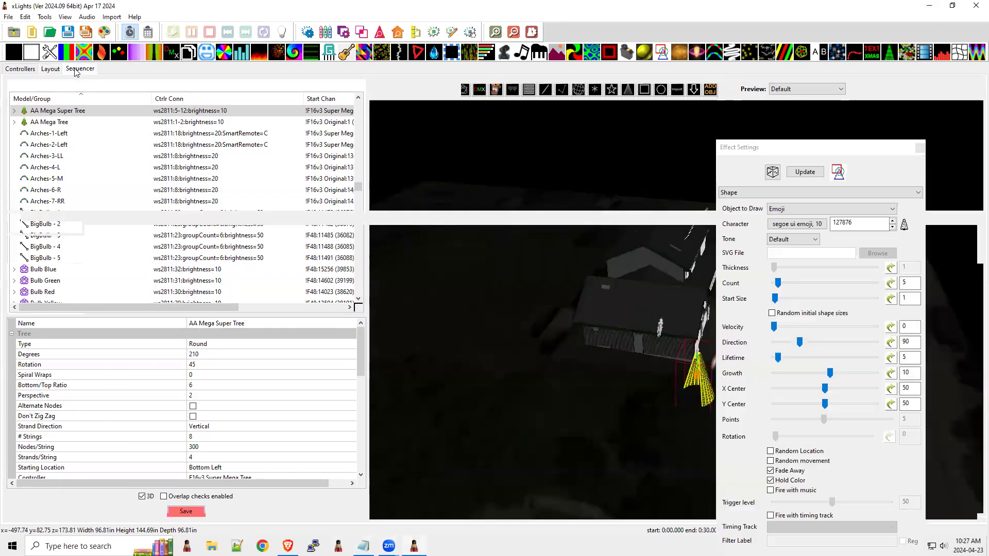
right_click(30, 314)
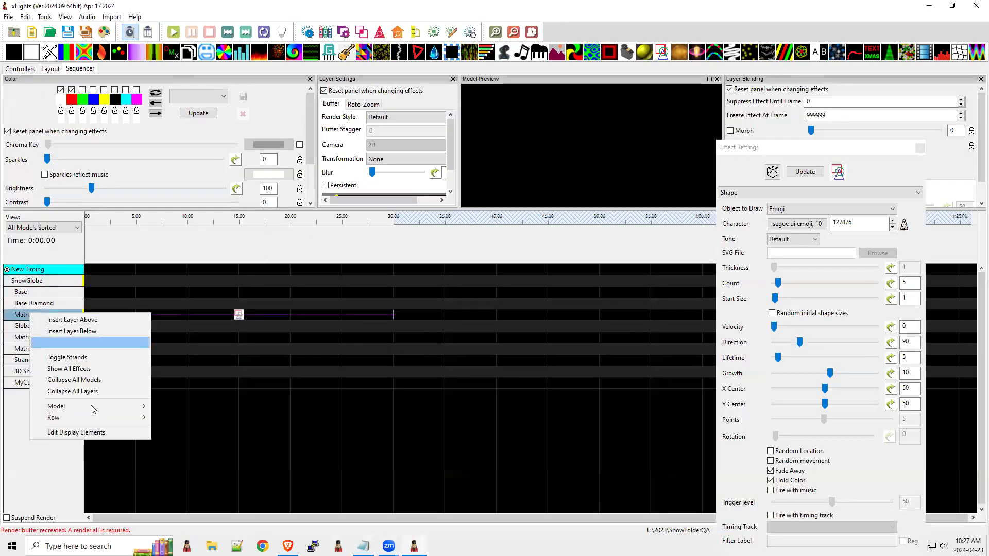
mouse_move(103, 406)
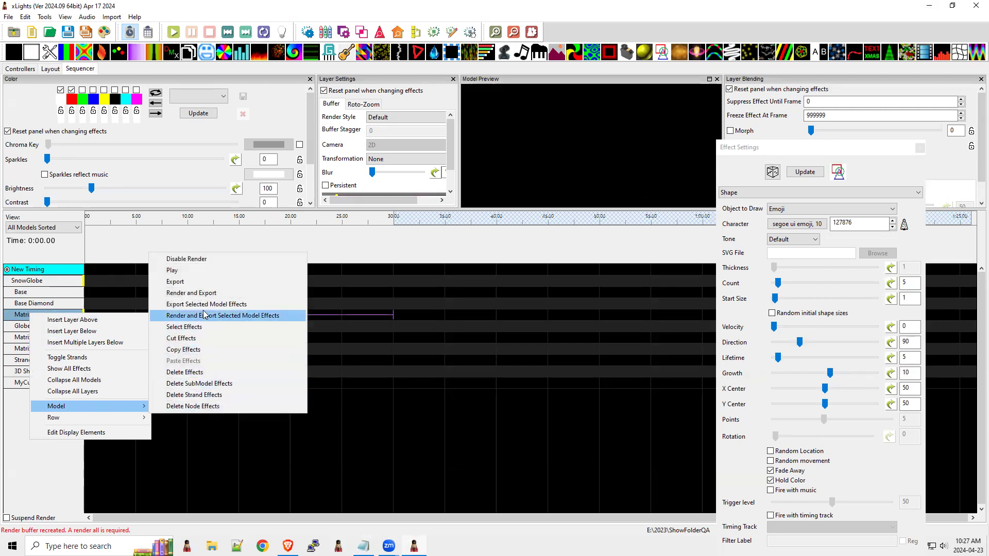
click(368, 355)
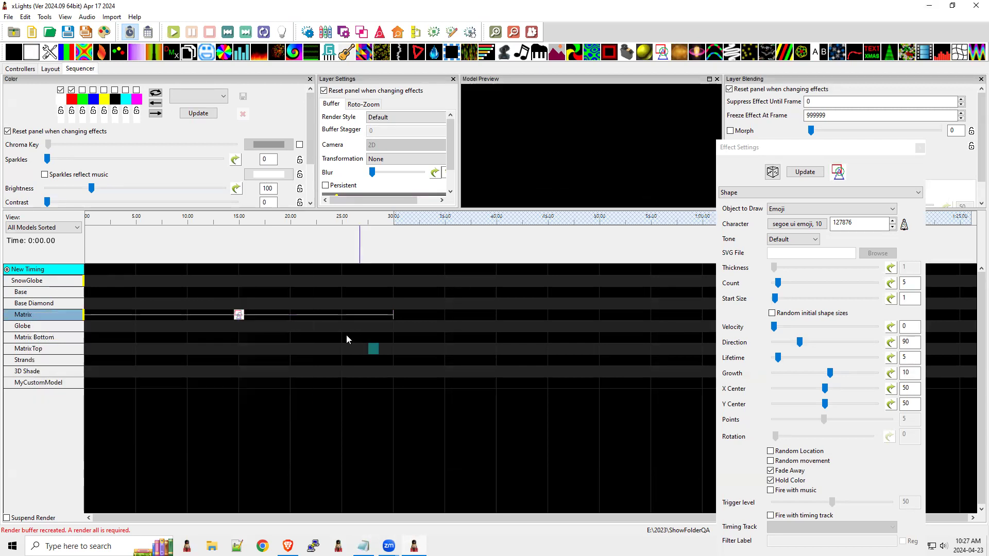
right_click(27, 315)
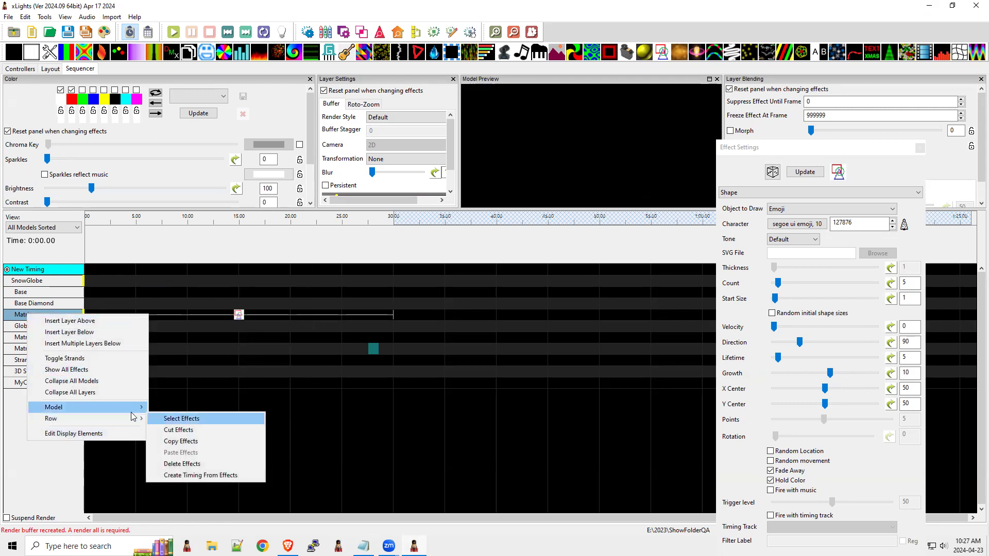
mouse_move(127, 407)
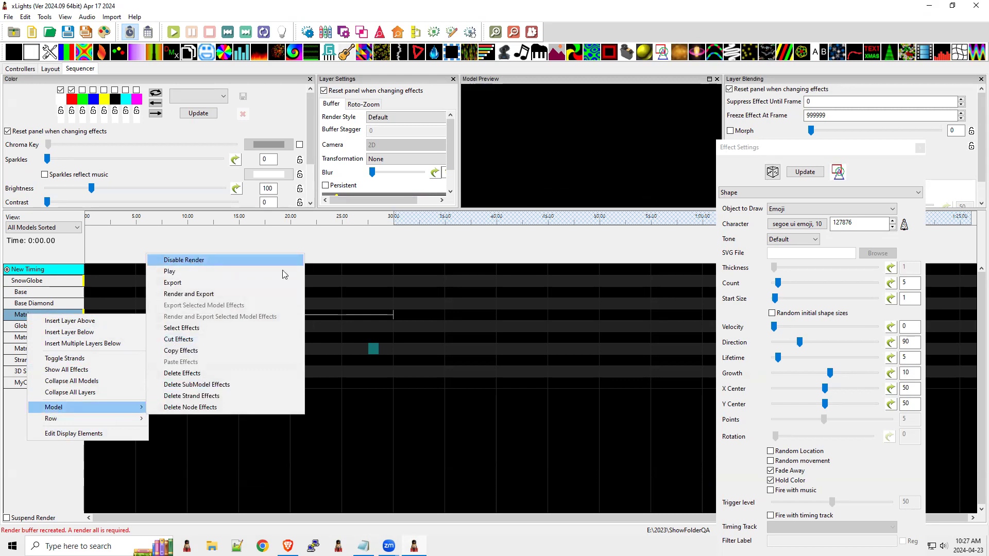
click(431, 301)
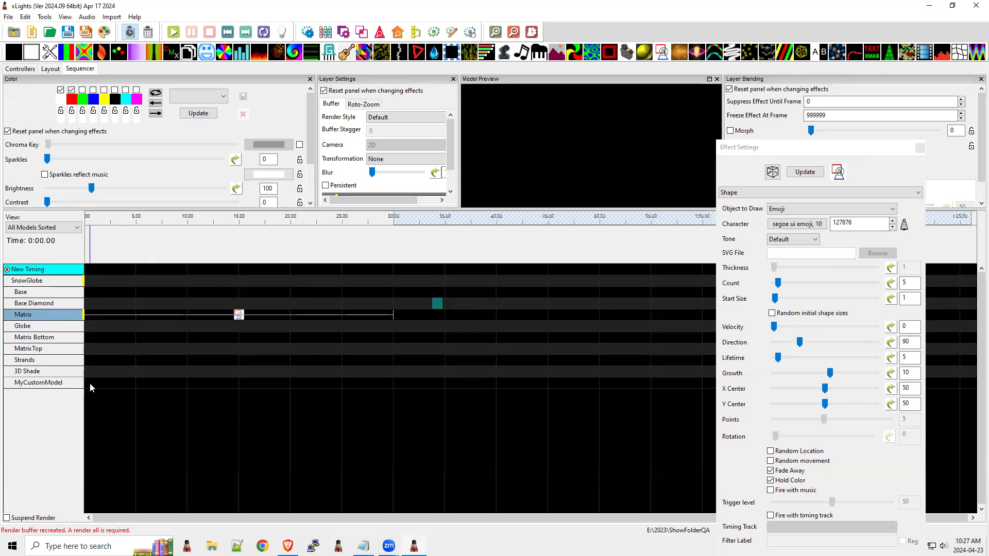
Switch to the README and highlight the internal "Node" optimization and faster audio processing entries in turn.
key(alt+Tab)
key(alt+Tab)
click(149, 355)
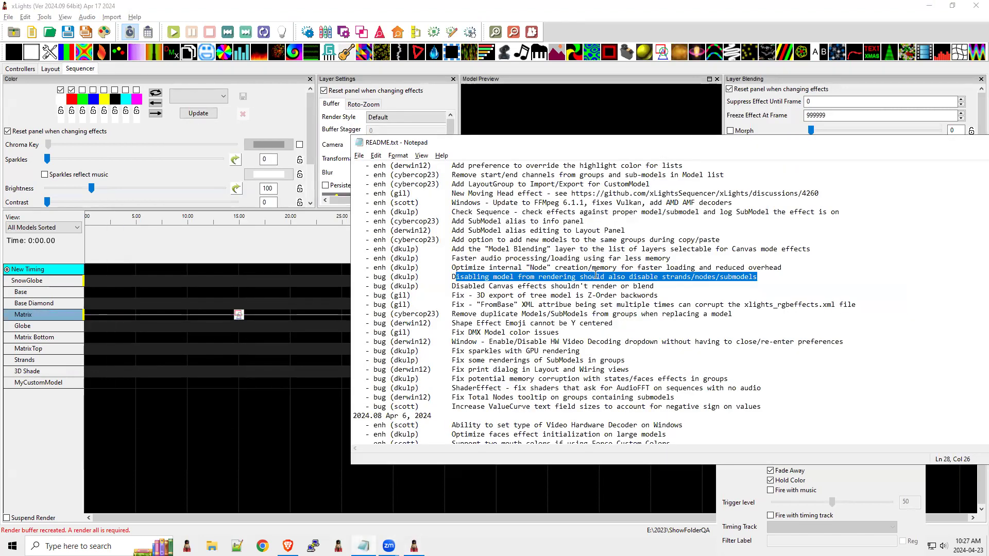
drag(782, 267, 376, 269)
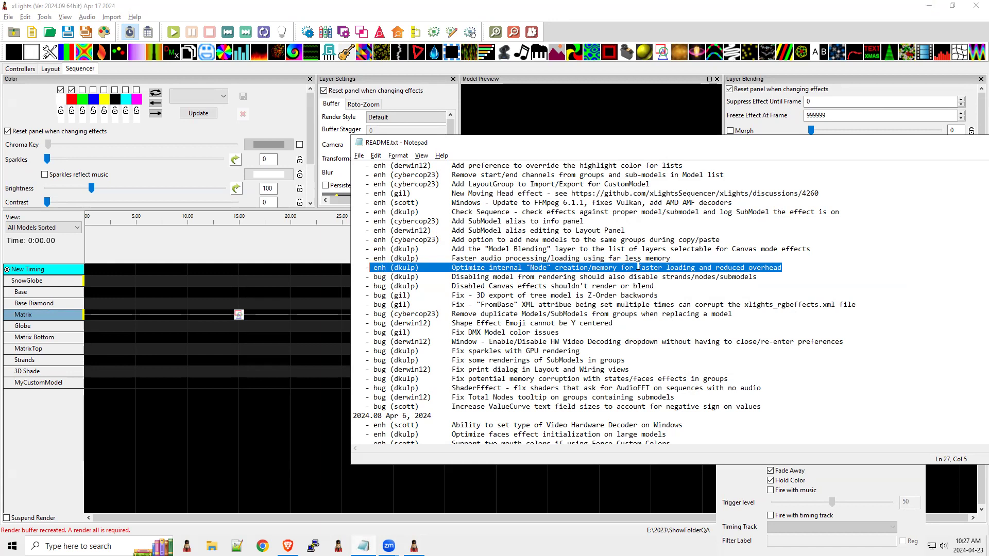
drag(671, 258, 369, 254)
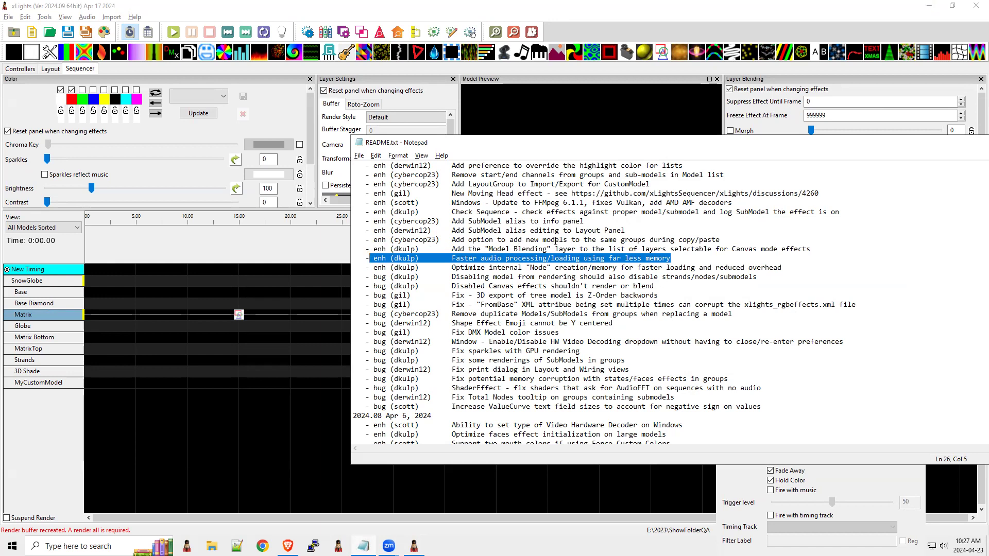
Append the sample file name MyMusic "this song".mp3 to the faster audio processing entry, highlight it, and delete it again.
click(689, 259)
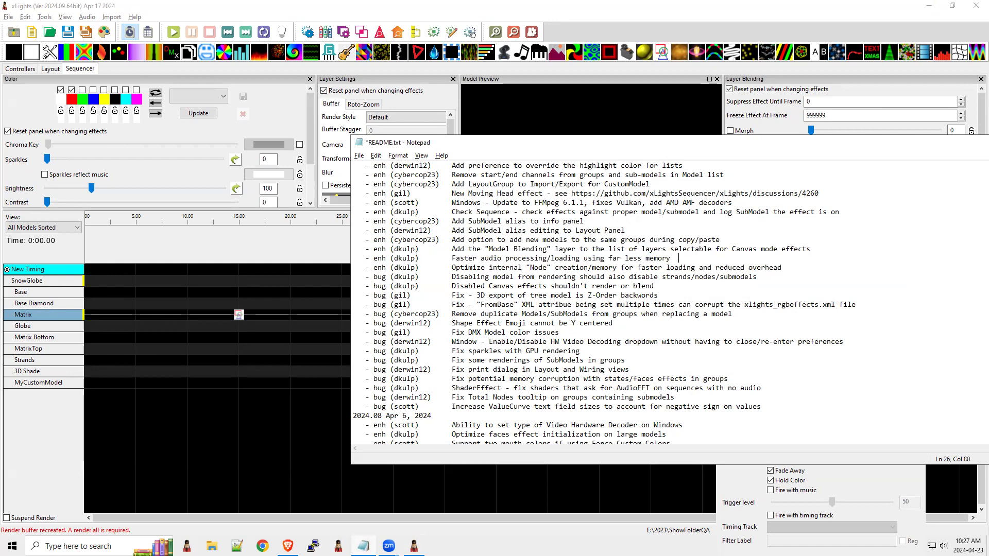
text(MyMusic "this sone)
text(".mp3)
drag(677, 258, 778, 258)
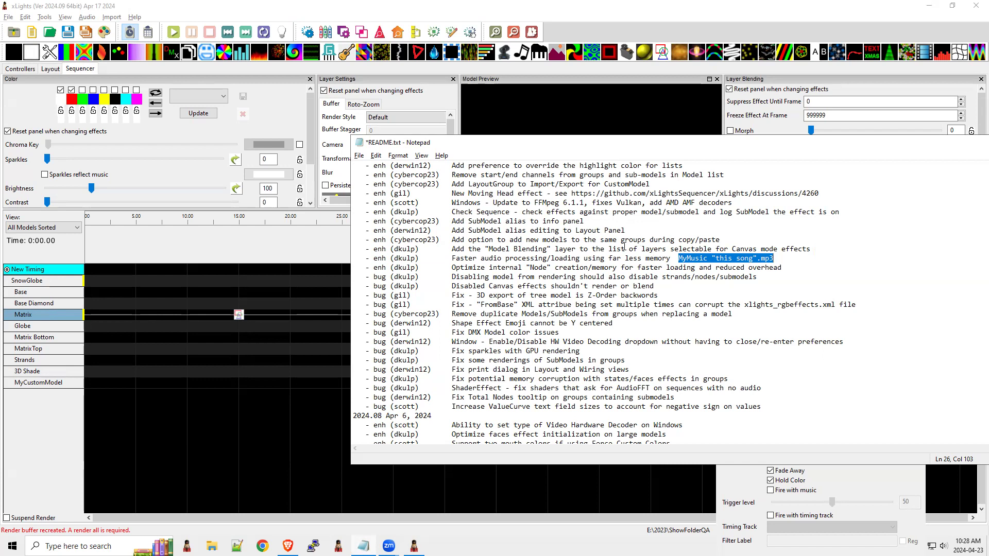
click(686, 256)
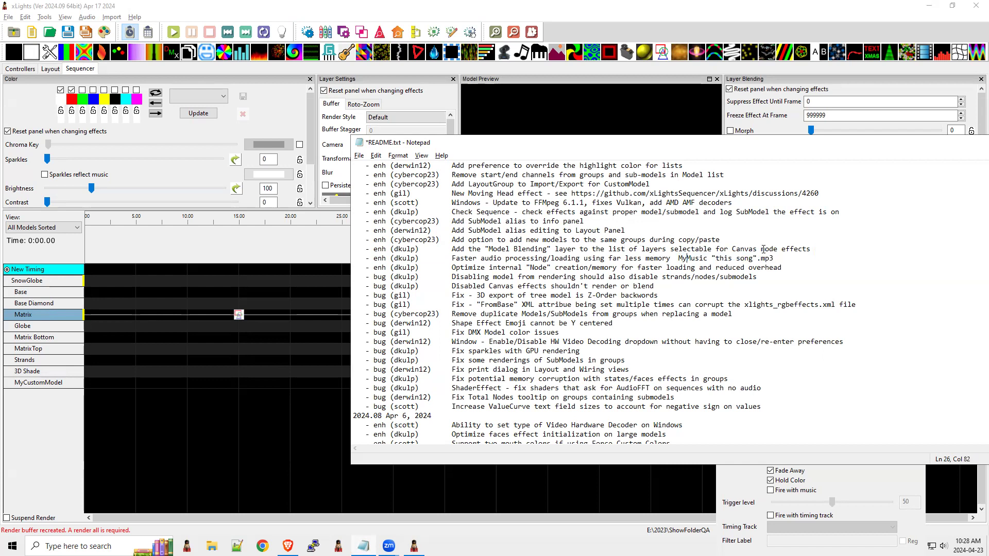
drag(774, 258, 675, 260)
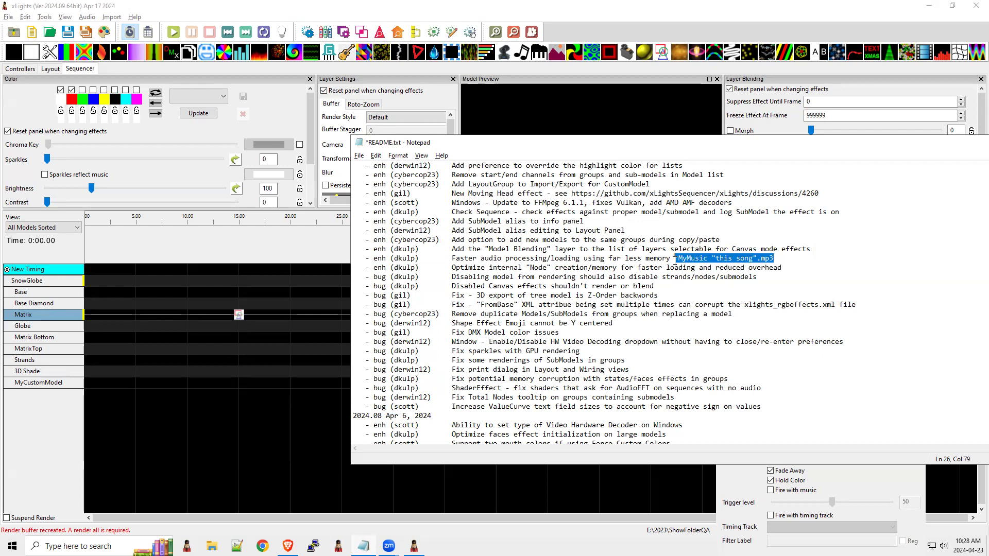
key(Delete)
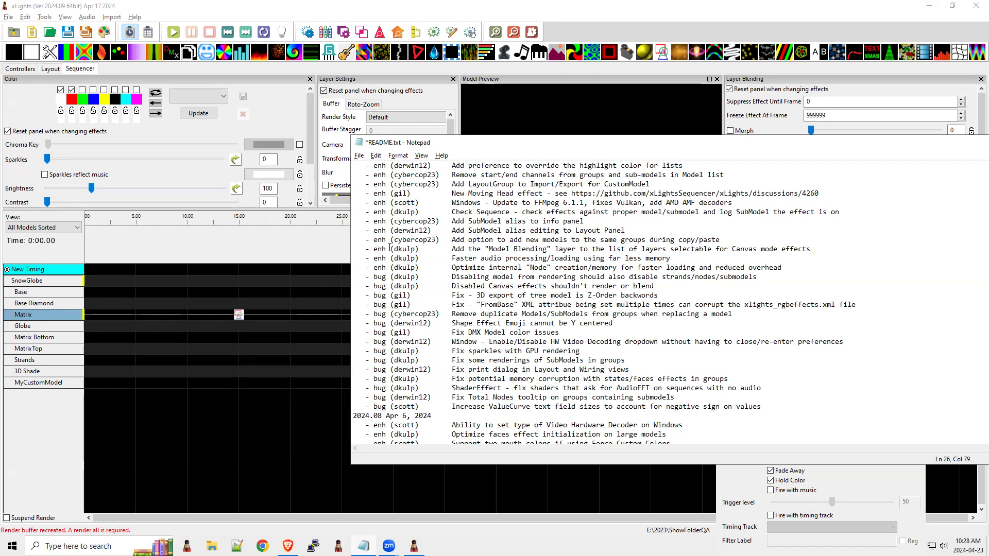
Switch to xLights, enlarge the upper sequencer panels, and move the Effect Settings window clear of the Layer Blending options.
mouse_move(365, 249)
mouse_down()
mouse_move(475, 249)
mouse_move(383, 250)
mouse_up()
click(655, 134)
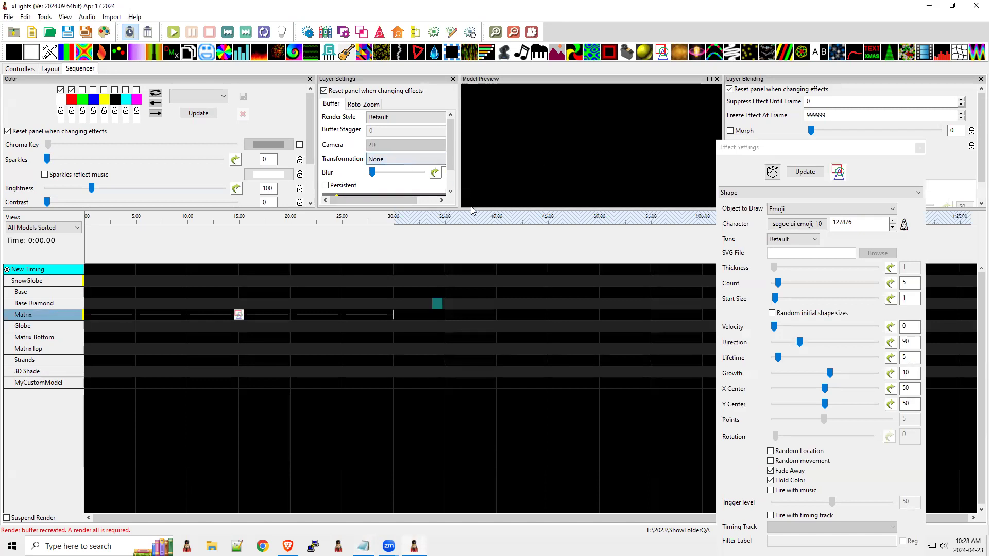
drag(474, 209, 482, 287)
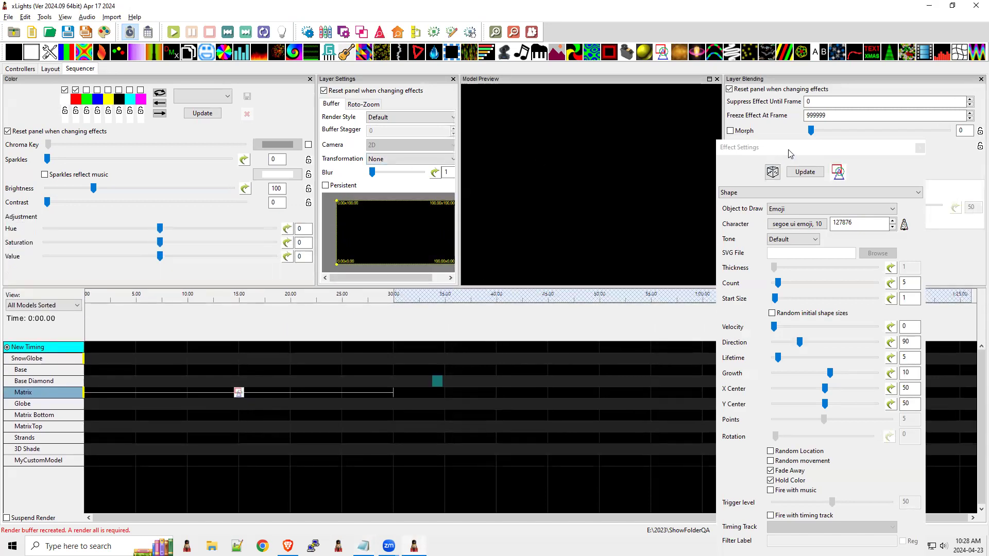
drag(790, 149, 897, 287)
click(732, 160)
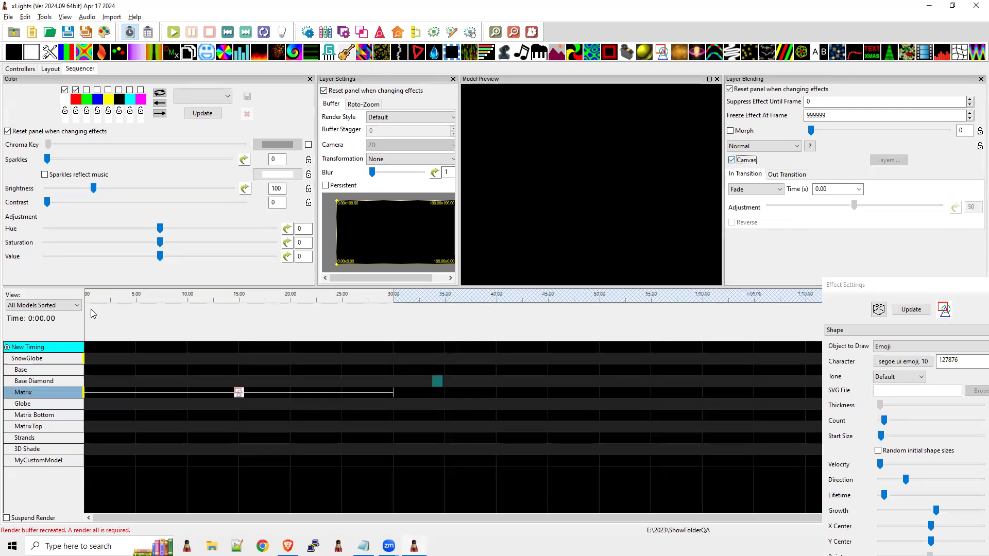
Insert two additional layers below the Matrix row's existing layer.
right_click(29, 394)
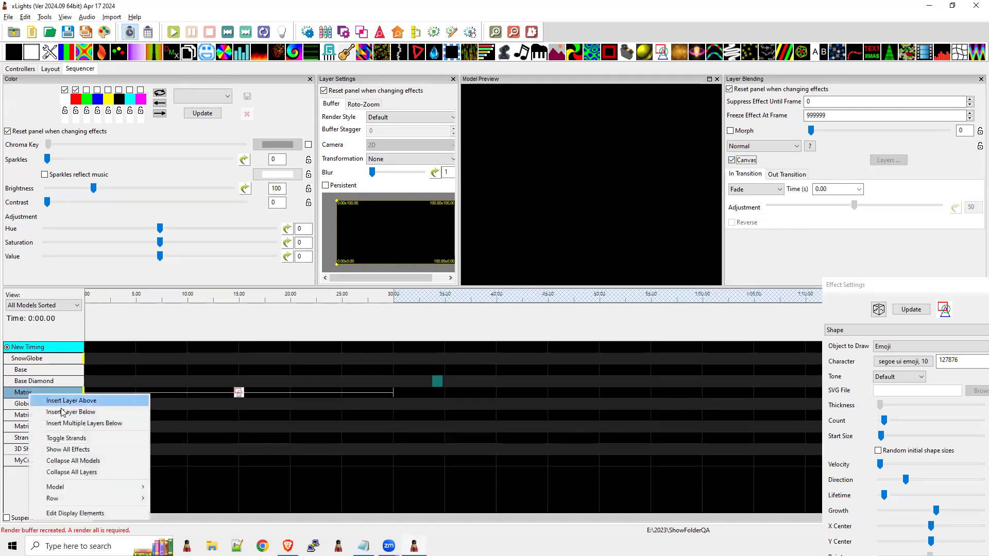
click(67, 423)
key(Return)
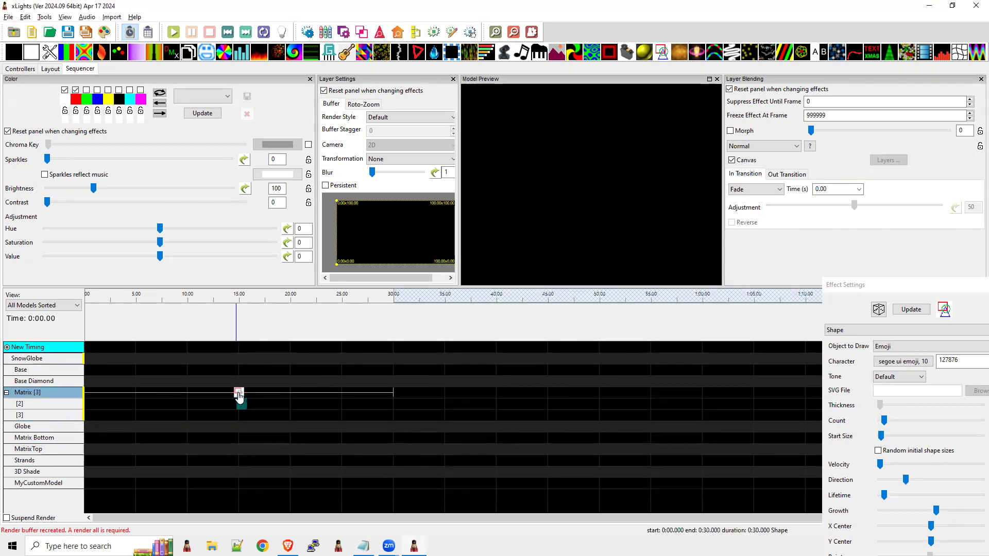
Enable Canvas for the Shape effect on the Matrix row and open its canvas layer choices.
click(239, 393)
click(731, 160)
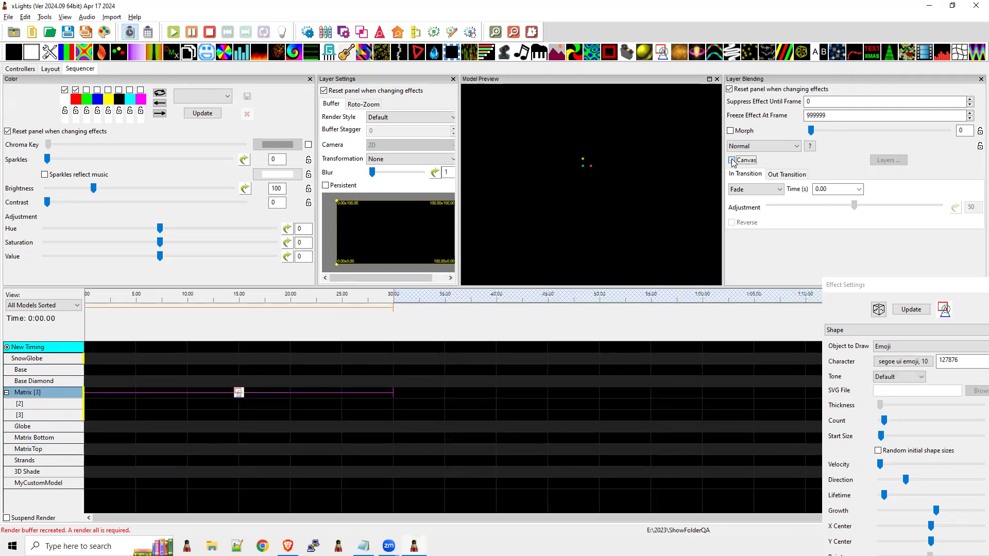
click(898, 161)
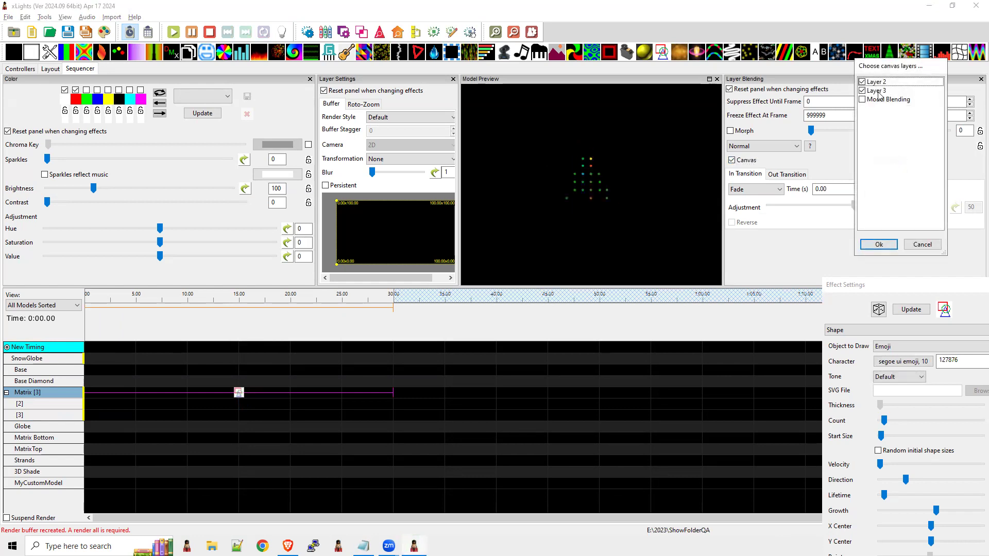
Switch to the README and highlight the "Model Blending" layer and copy/paste group option entries in turn.
key(alt+Tab)
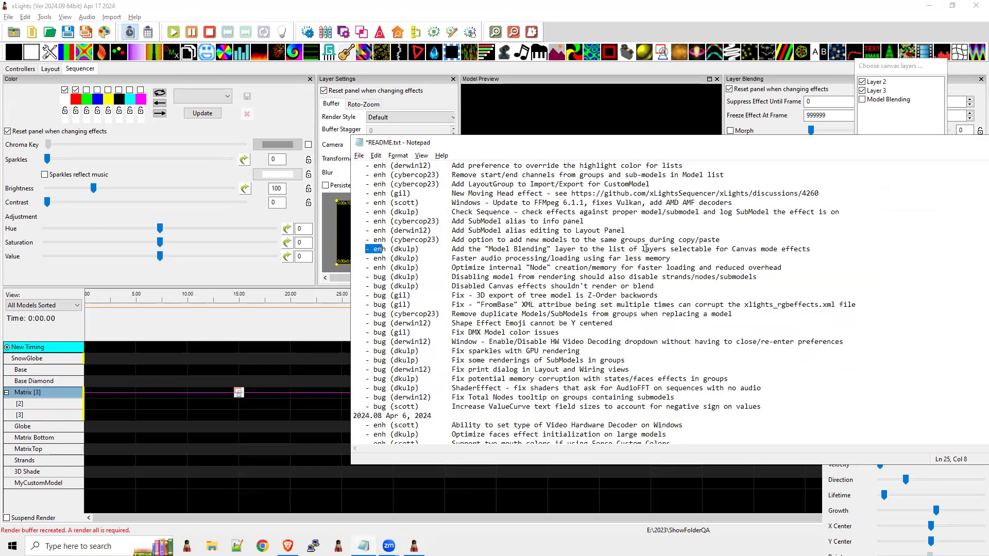
drag(817, 253, 455, 249)
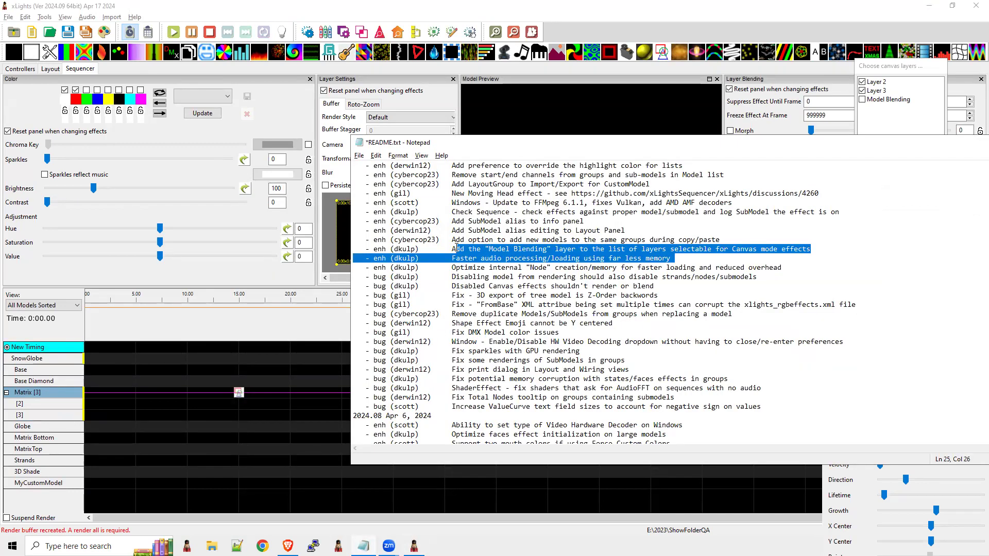
click(496, 232)
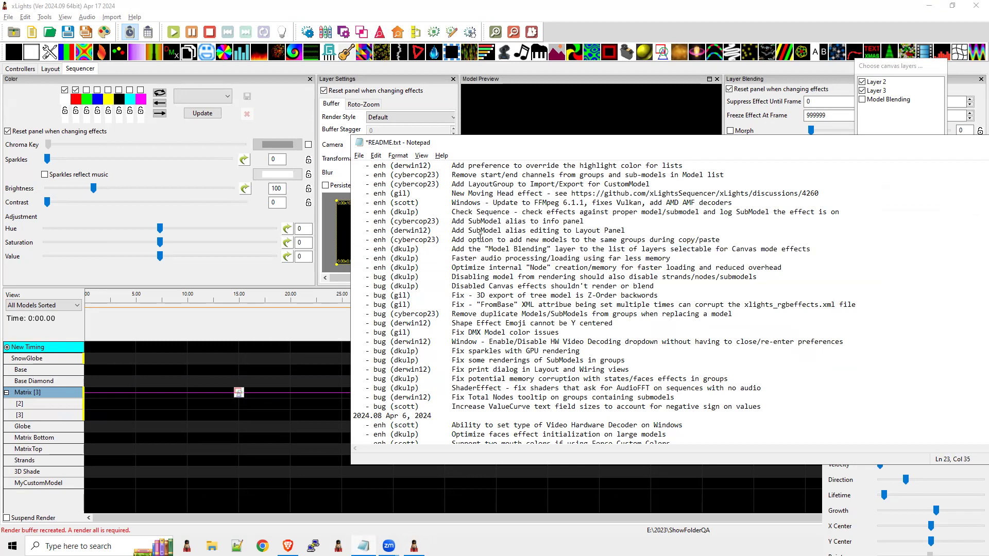
drag(728, 239, 443, 241)
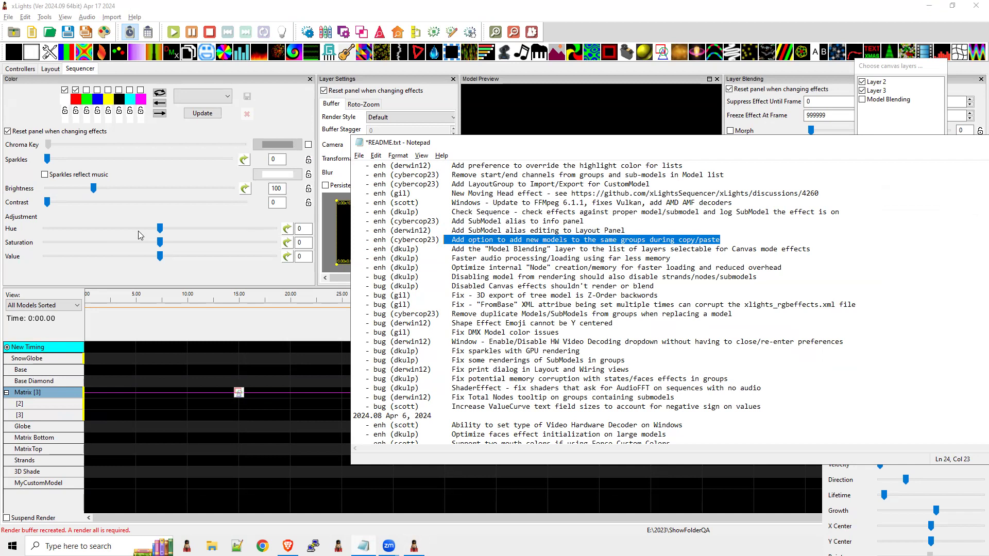
Return to xLights, cancel the canvas layer choice, and select Ornament Left in the layout to inspect the copy and paste commands.
click(50, 74)
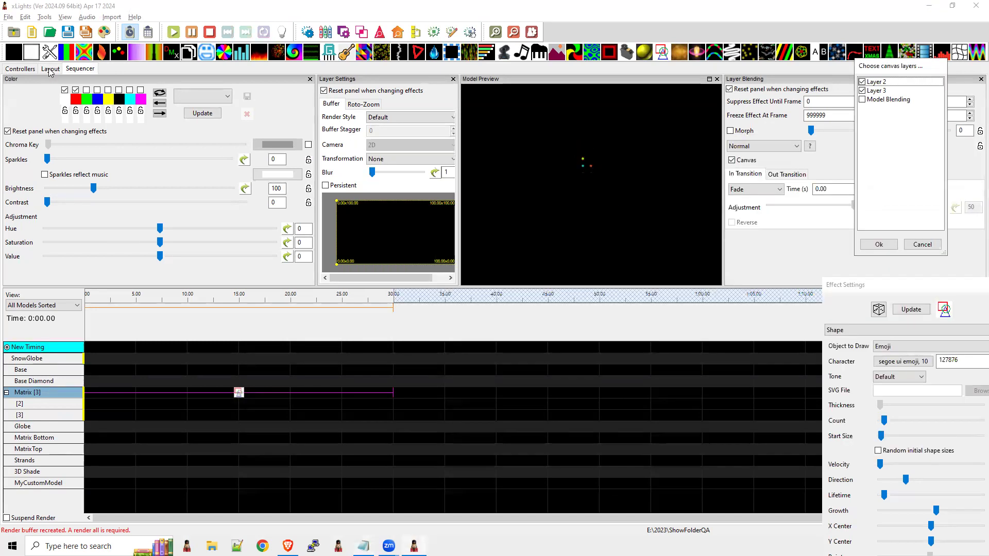
click(923, 244)
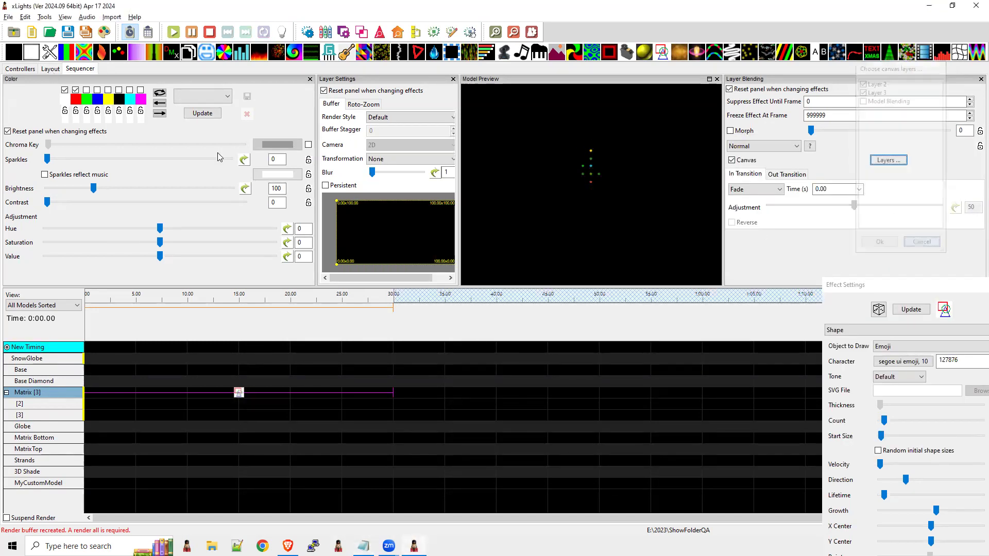
click(50, 69)
drag(582, 380, 533, 392)
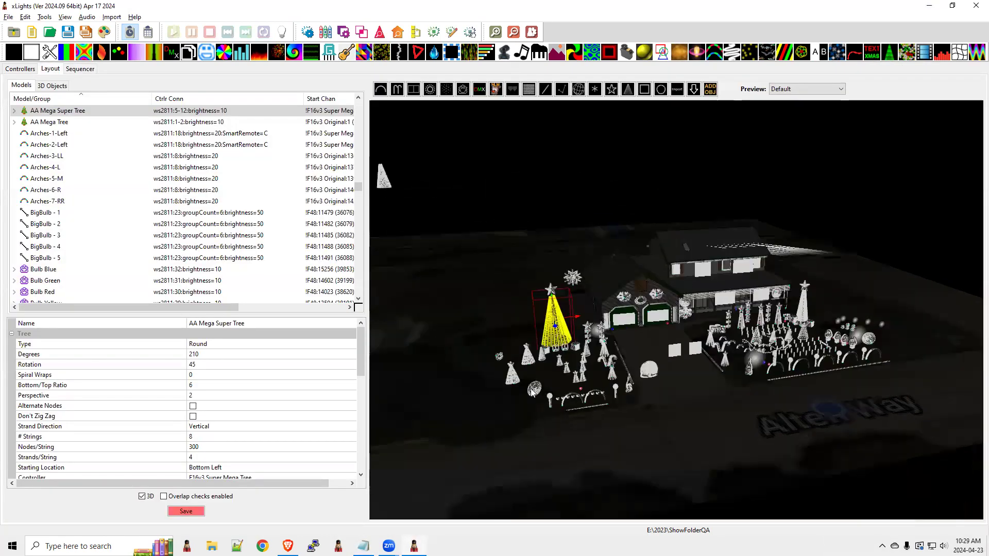
click(533, 392)
click(533, 392)
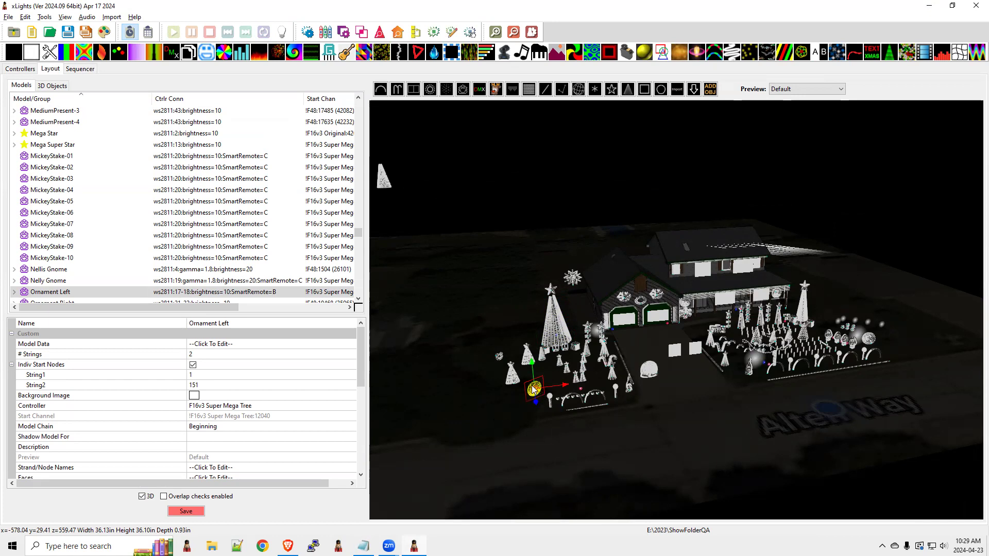
click(24, 18)
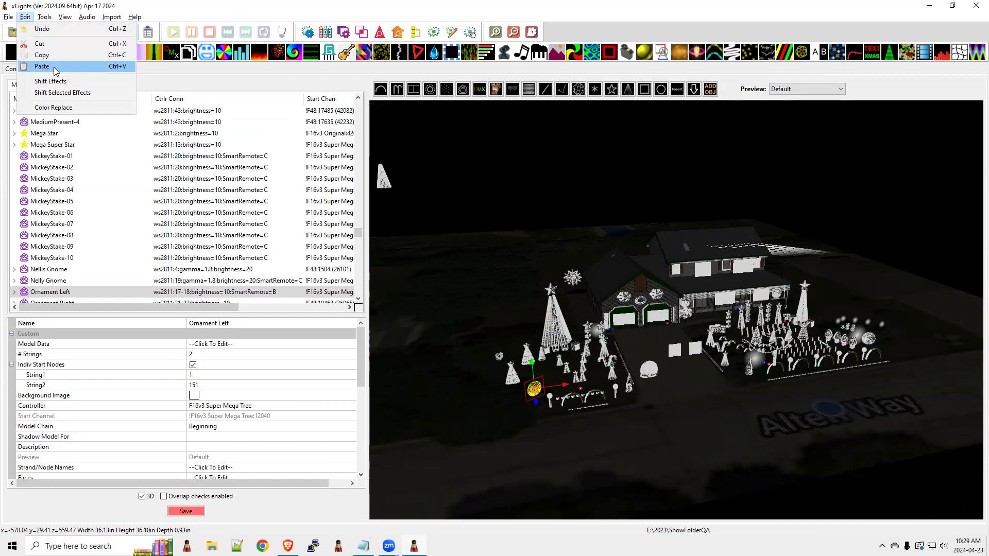
Highlight the README's SubModel alias editing entry, and in xLights inspect the Add/Edit SubModel Alias option for Mega Super Star's Star Big.
key(alt+Tab)
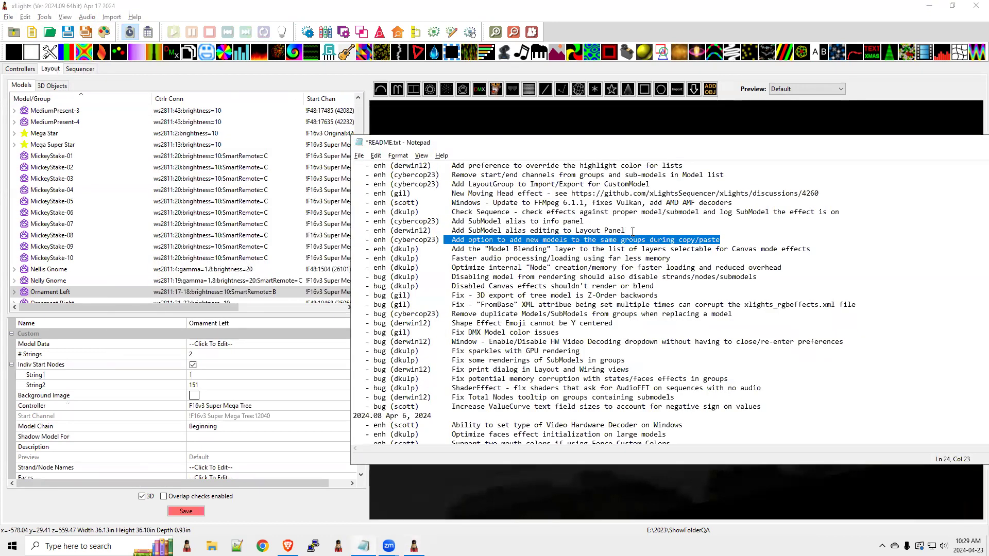
drag(642, 229, 335, 231)
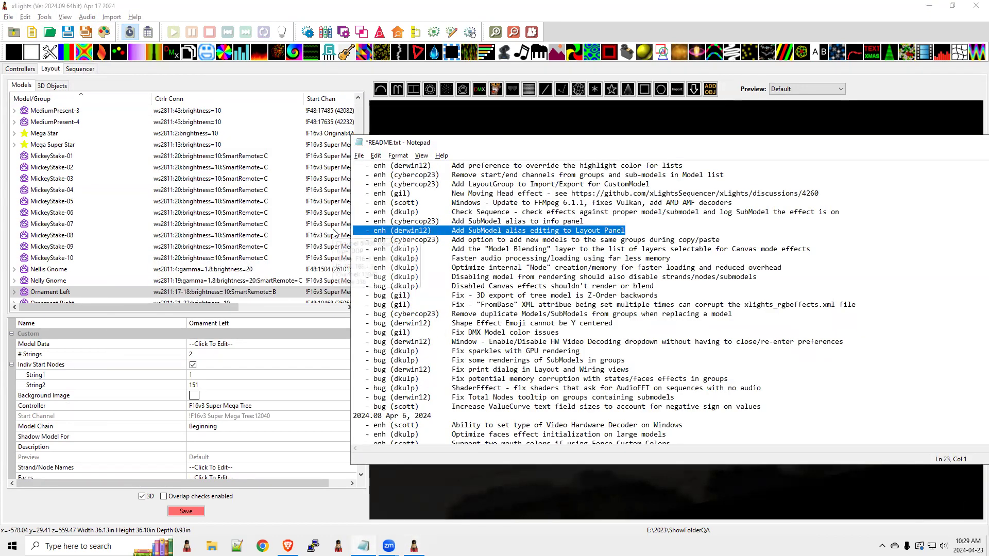
click(15, 146)
click(39, 156)
right_click(38, 156)
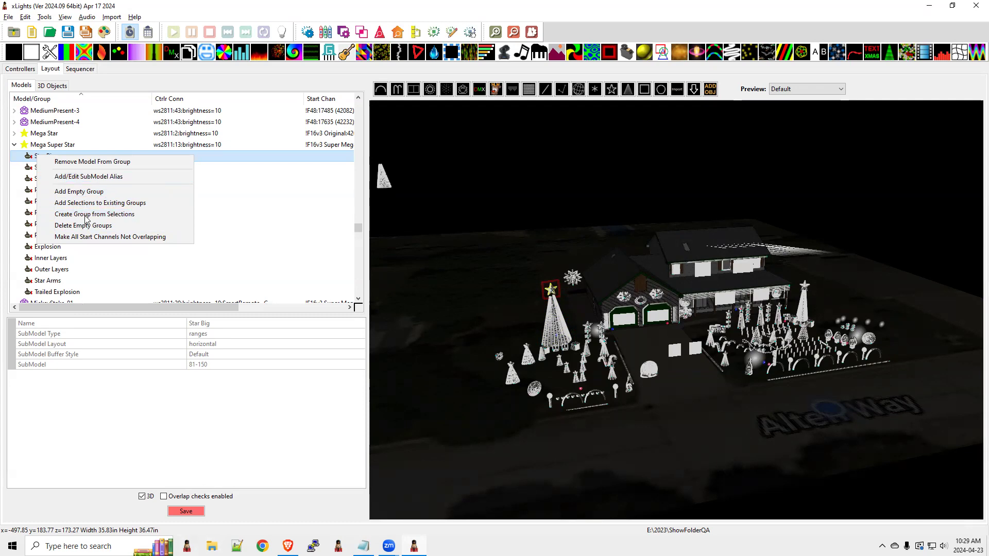
Open Mega Super Star's SubModels editor, select Point 4, and inspect the available actions, including Add/Edit Aliases.
click(33, 146)
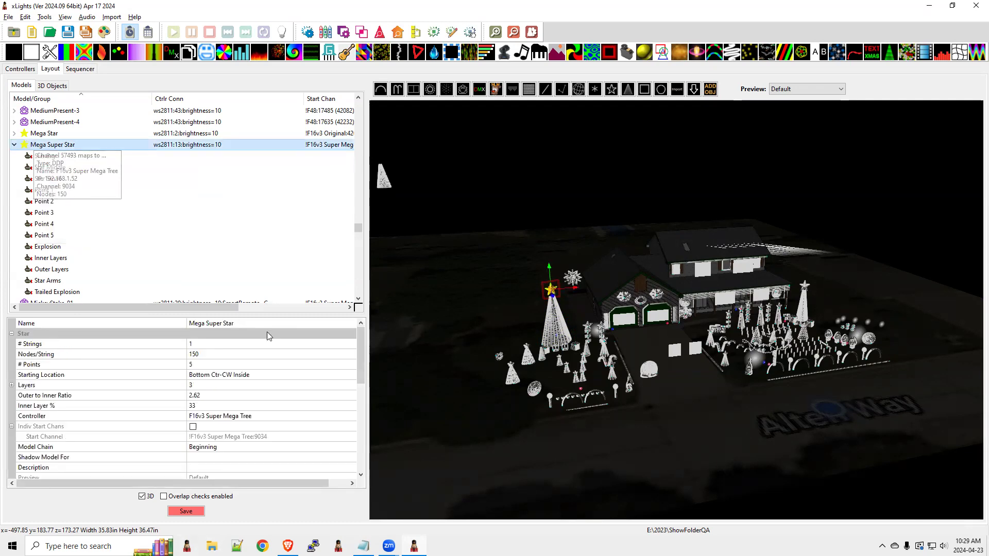
scroll(360, 370, down, 3)
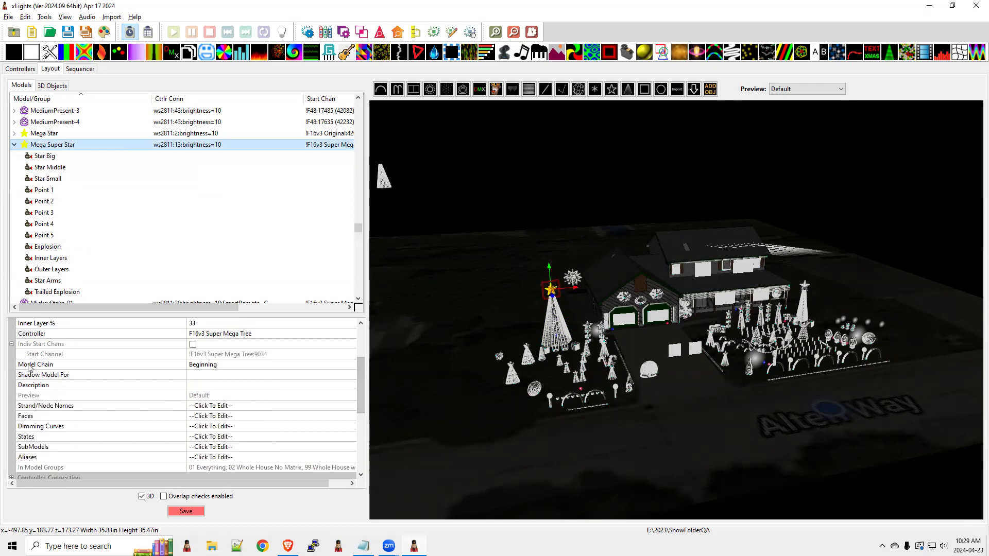
click(149, 450)
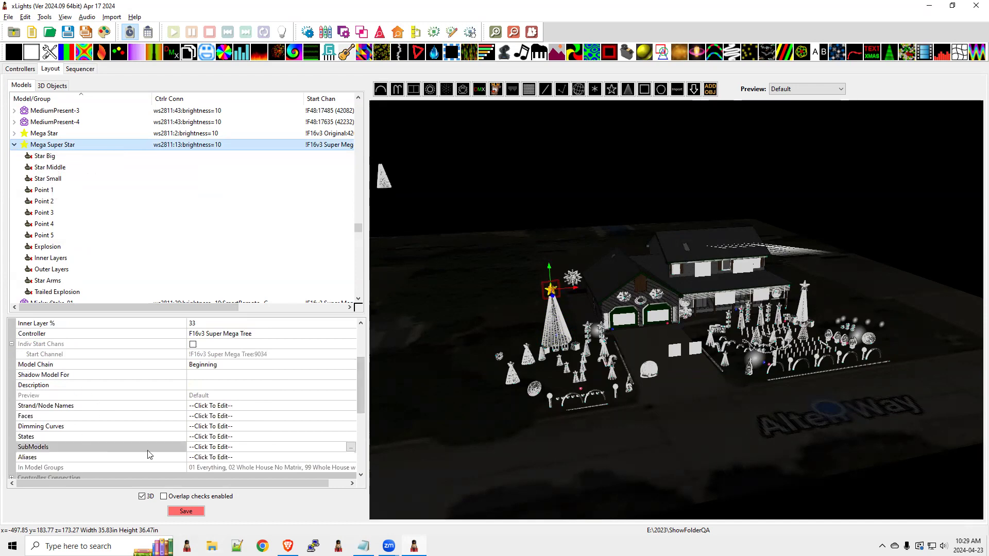
click(350, 446)
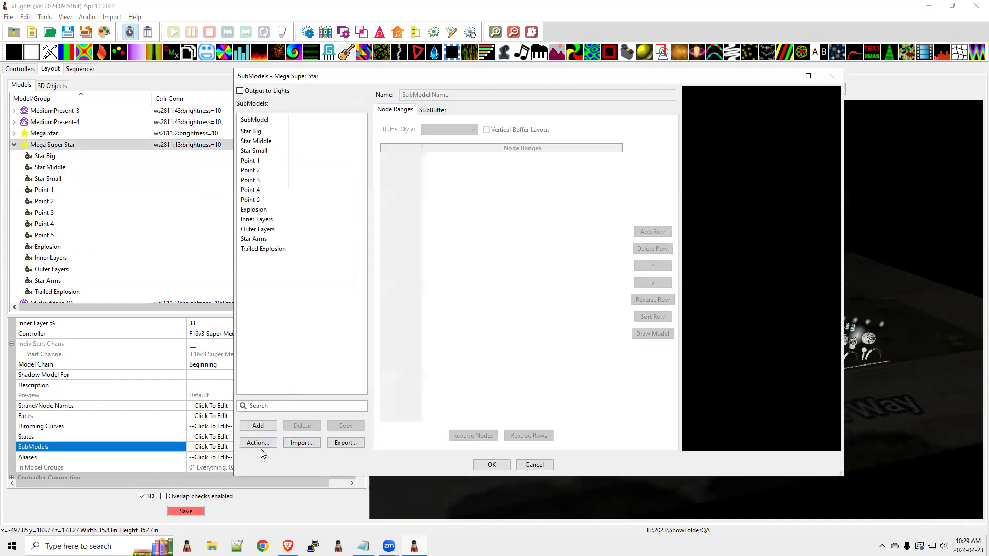
click(245, 191)
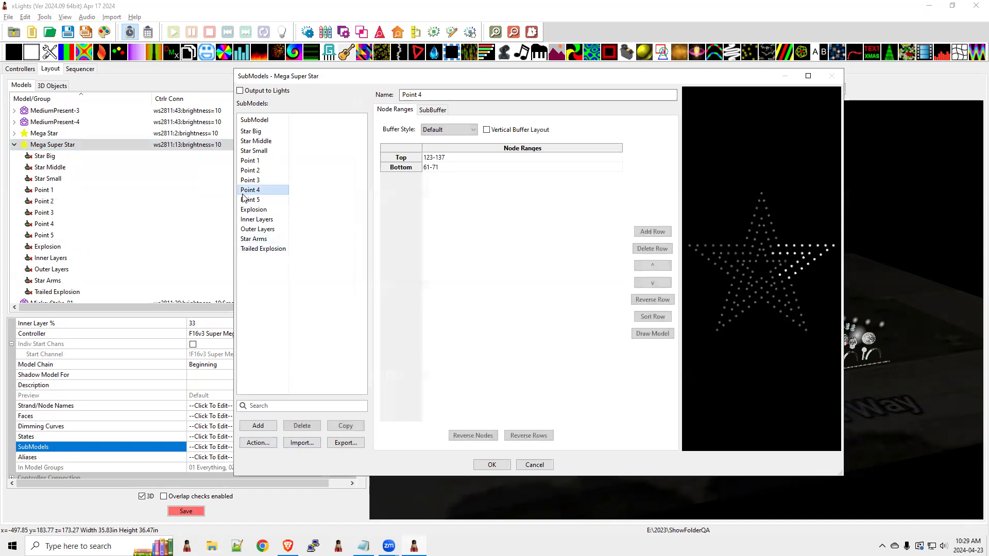
click(265, 444)
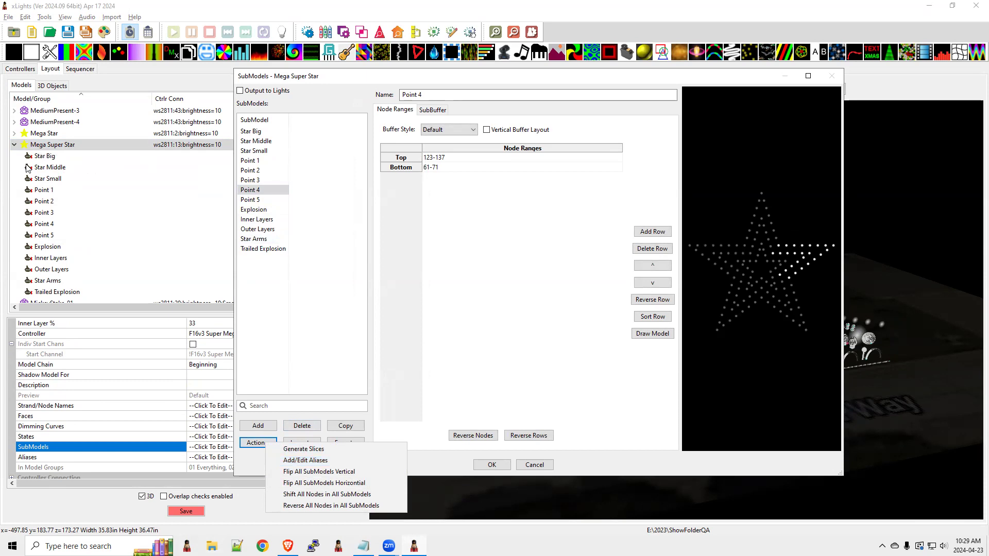
Check the alias editing entry in the README, and return to xLights to close the SubModels editor without saving.
key(alt+Tab)
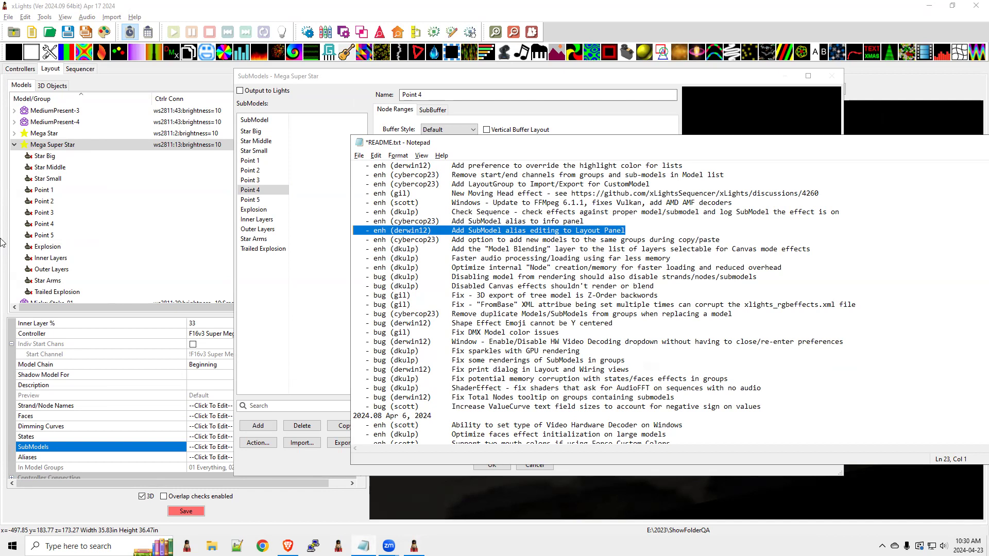
click(40, 163)
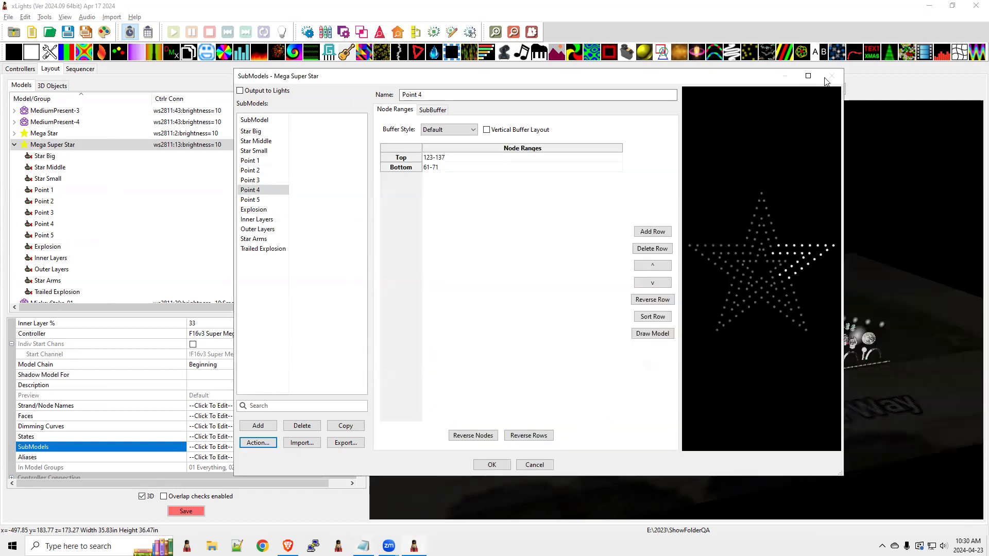
click(534, 465)
click(562, 275)
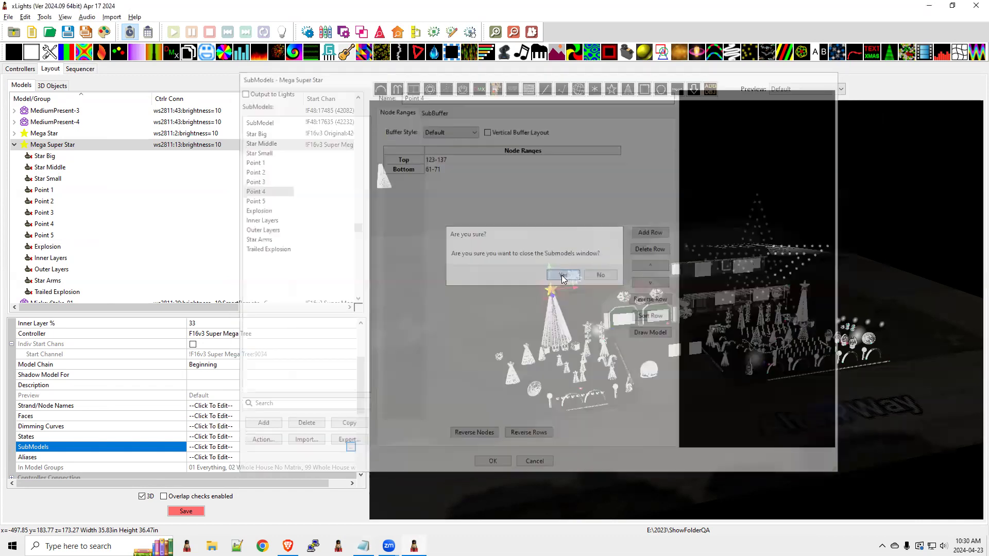
Switch to the README and highlight the entry about adding the SubModel alias to the info panel.
key(alt+Tab)
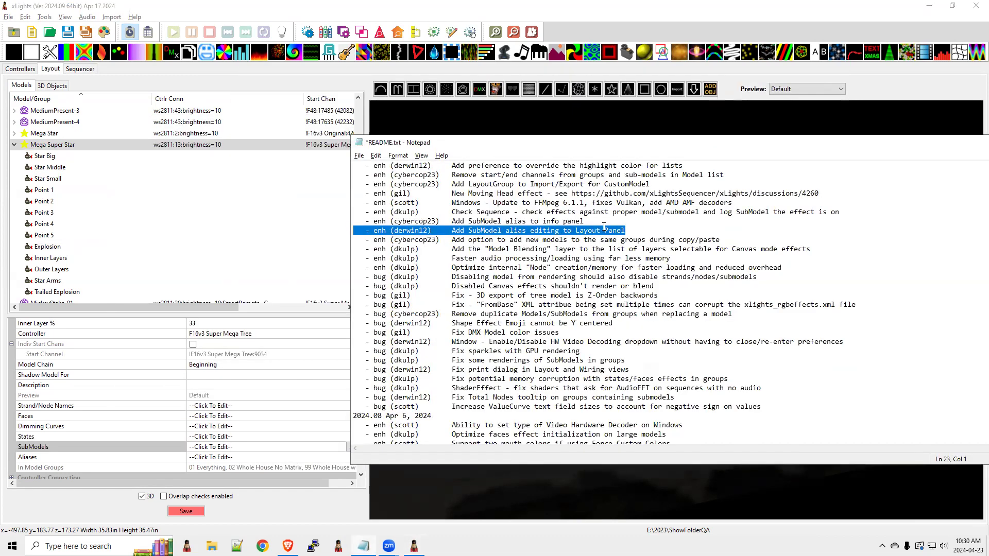
click(596, 220)
drag(596, 220, 365, 227)
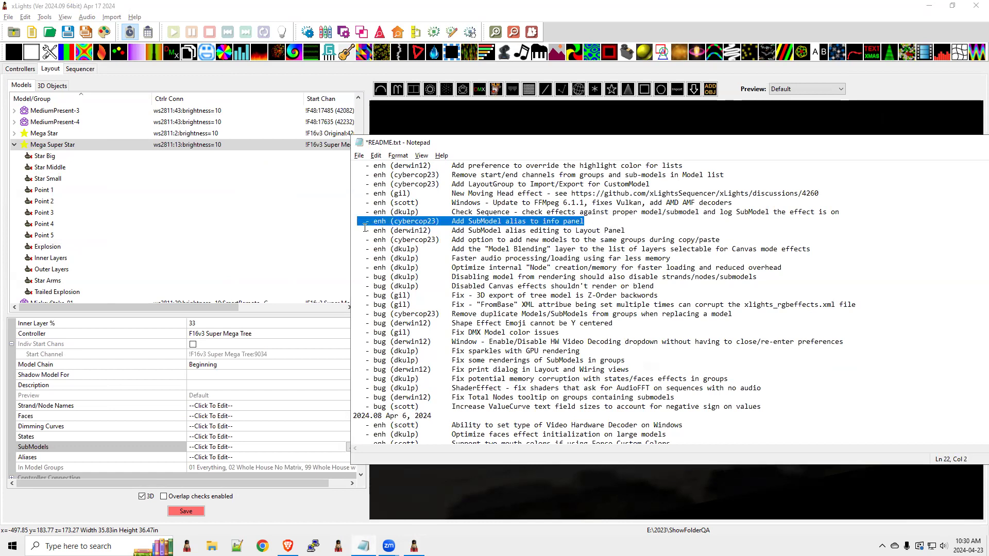
In xLights, add the alias Star to Mega Super Star's Star Big submodel, and reselect it to view its Sub-model Aliases property.
click(46, 157)
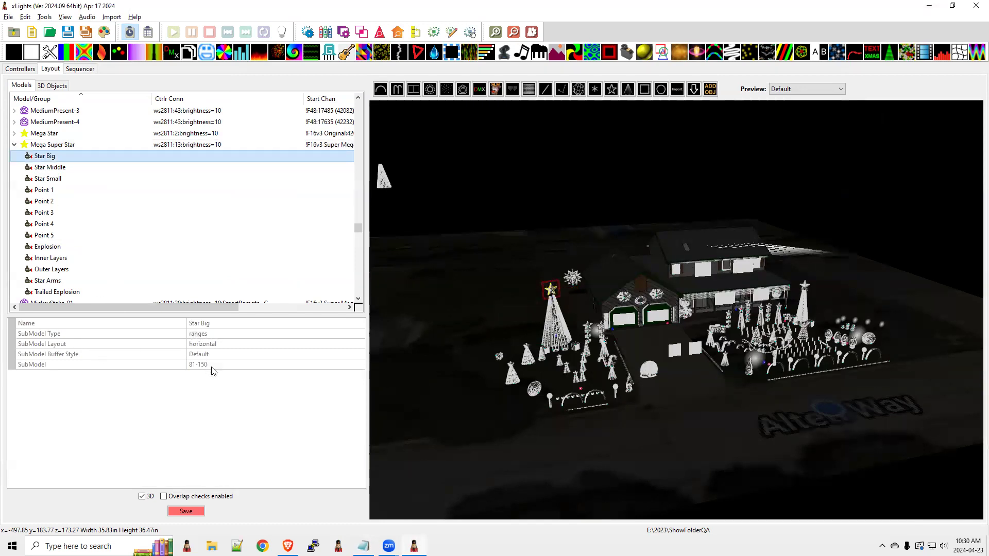
right_click(41, 157)
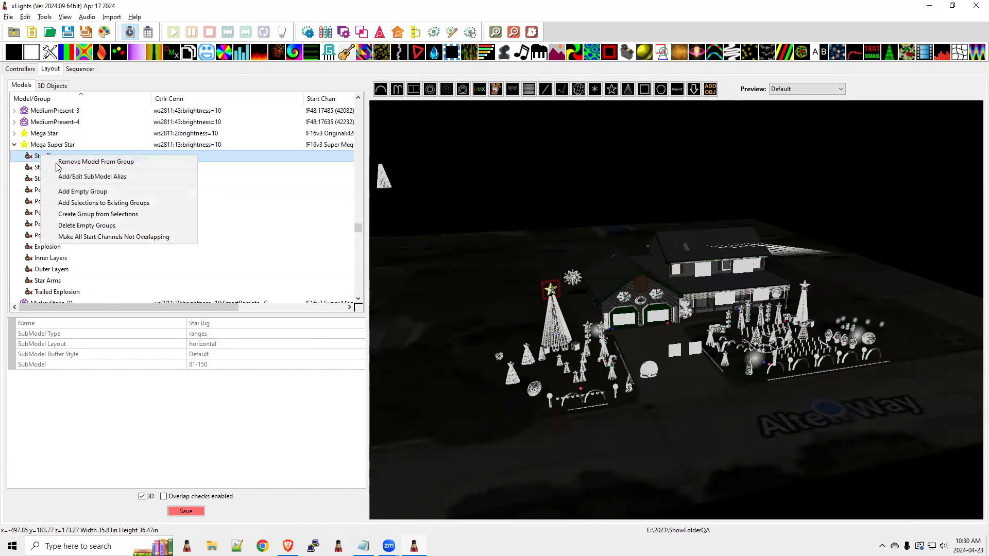
click(113, 178)
click(157, 73)
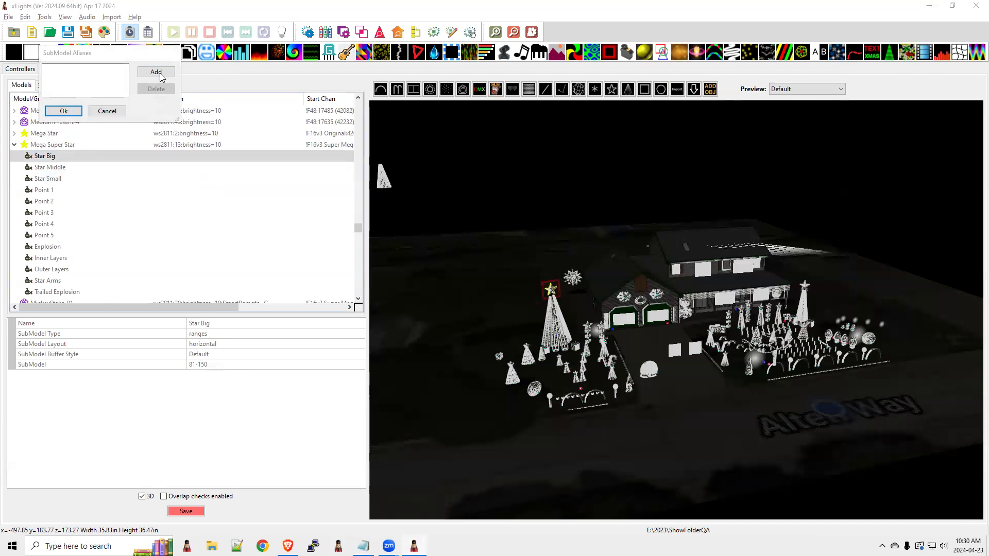
text(Star)
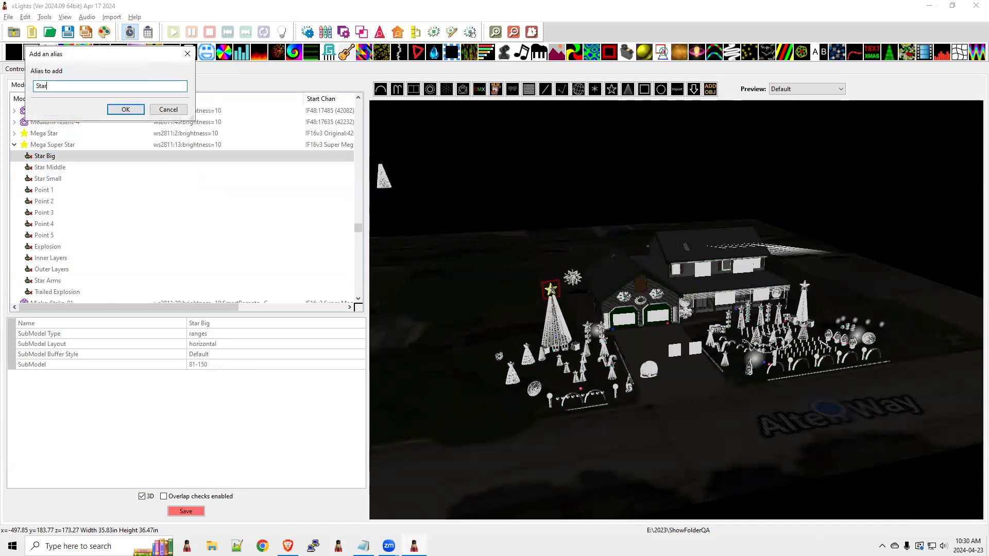
click(126, 112)
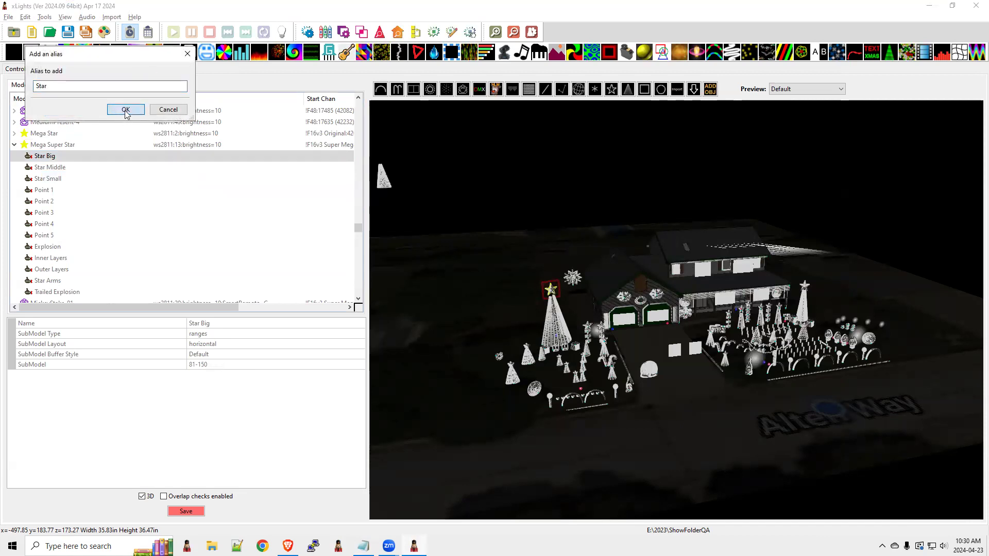
click(64, 111)
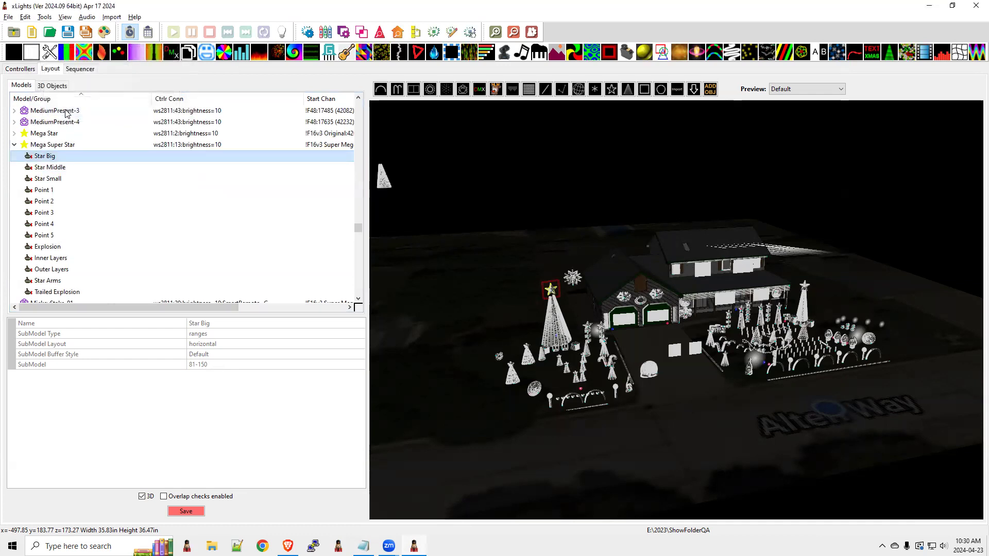
click(58, 146)
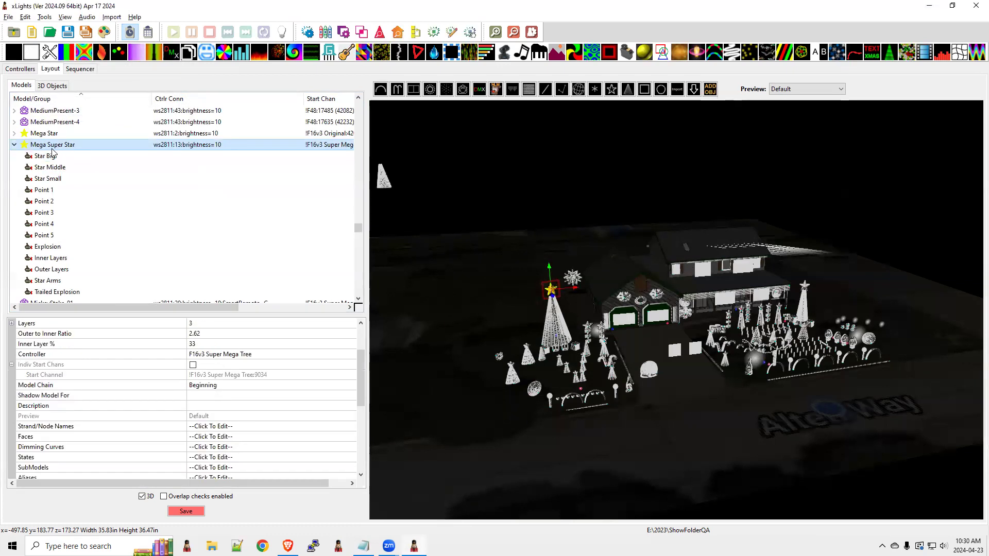
click(50, 157)
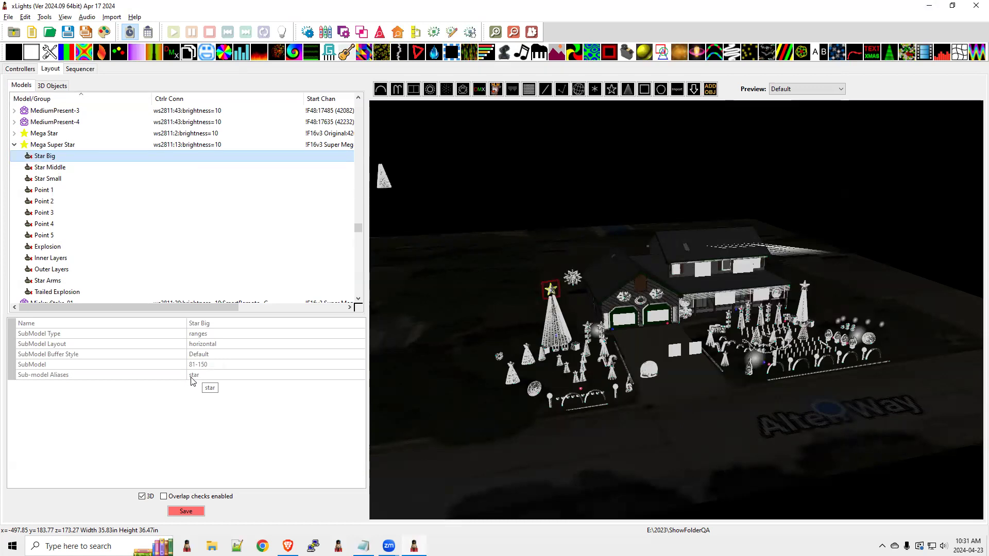
Switch to the README and highlight the Check Sequence entry, followed by the FFmpeg 6.1.1 update entry.
key(alt+Tab)
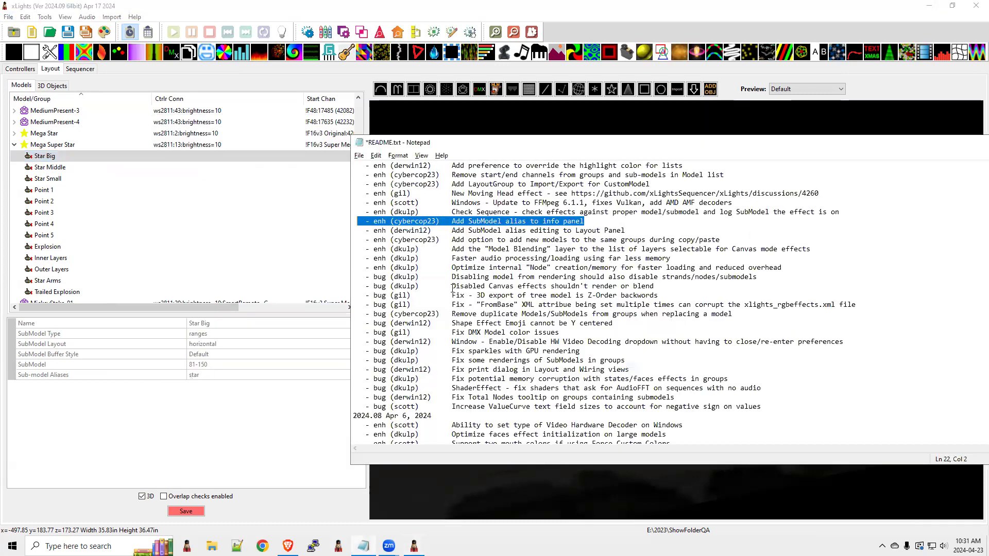
click(585, 214)
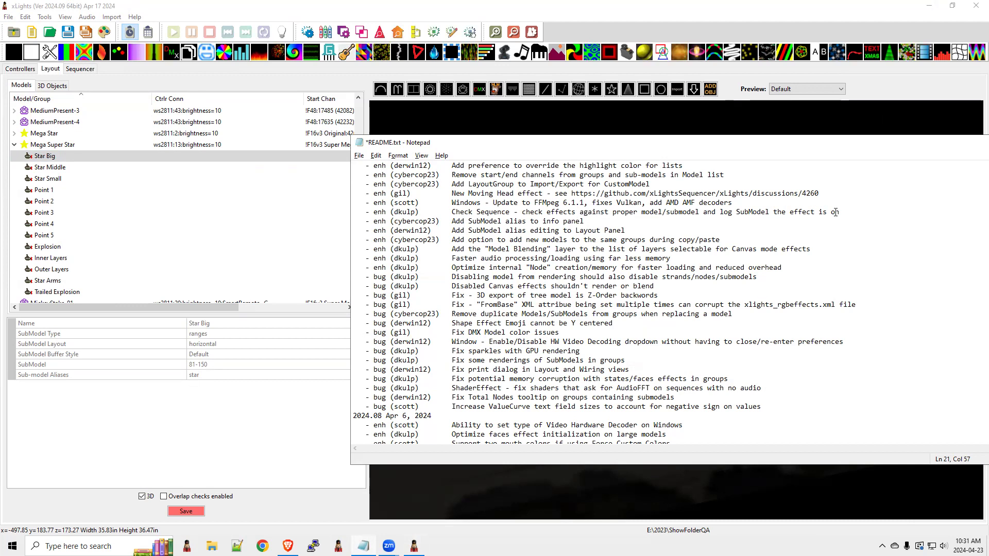
drag(841, 212, 348, 211)
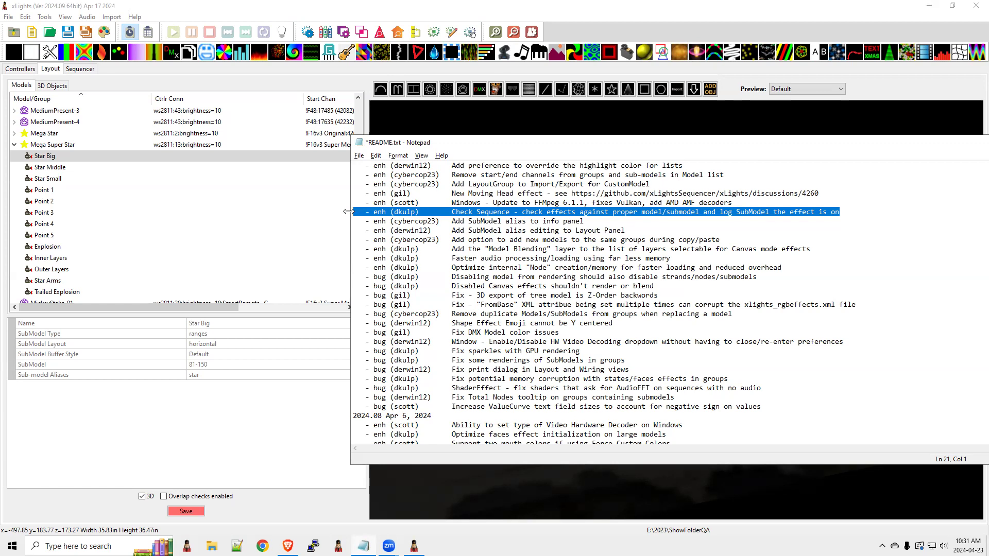
triple_click(743, 202)
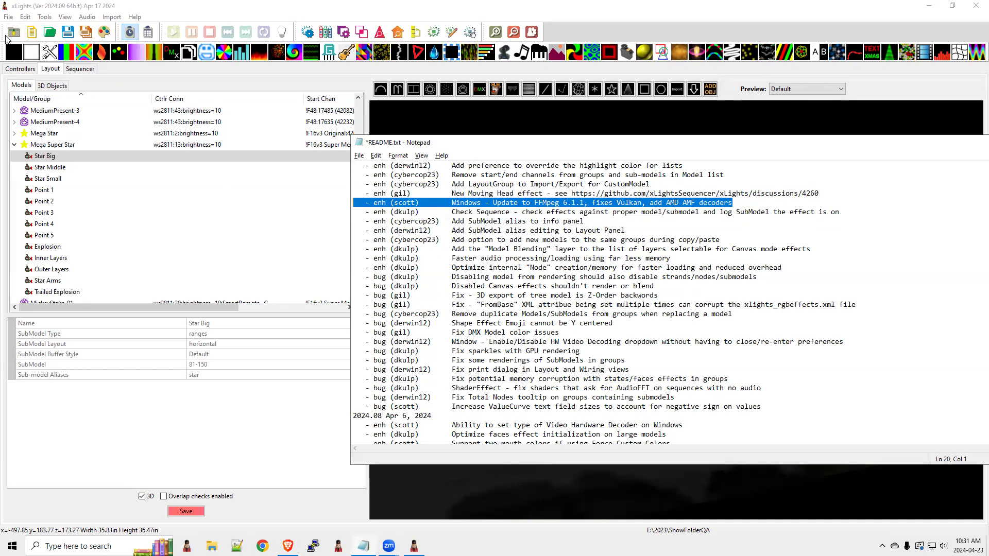
click(7, 18)
click(7, 17)
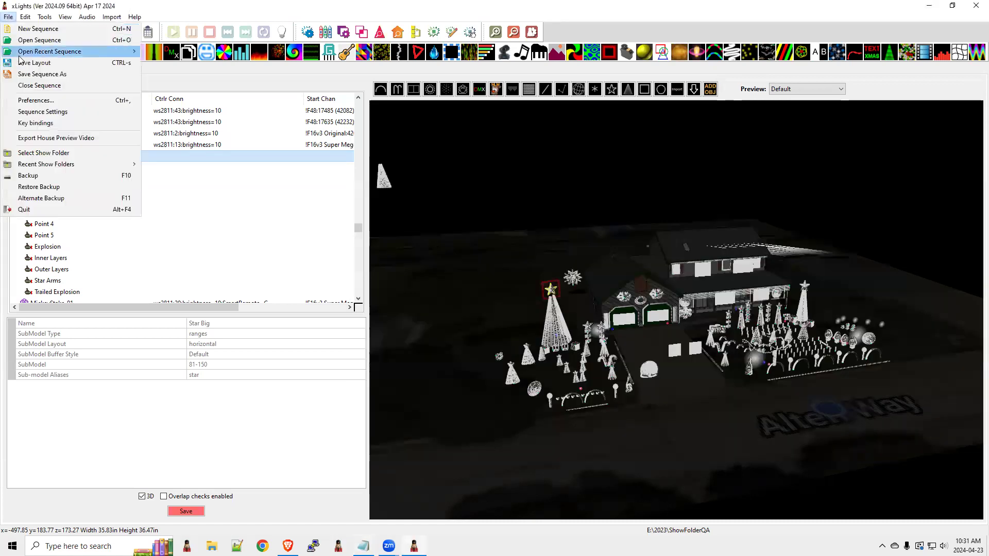
click(31, 111)
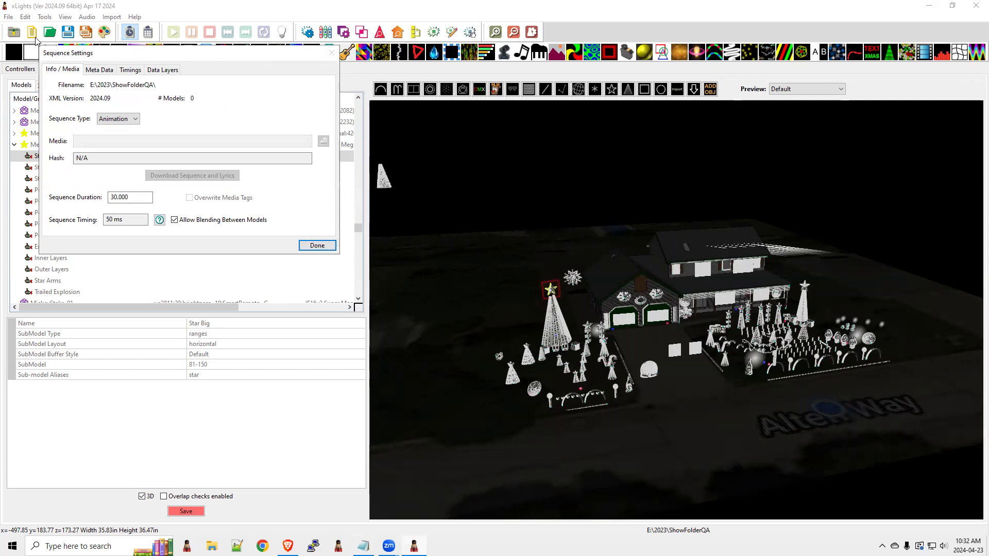
click(317, 246)
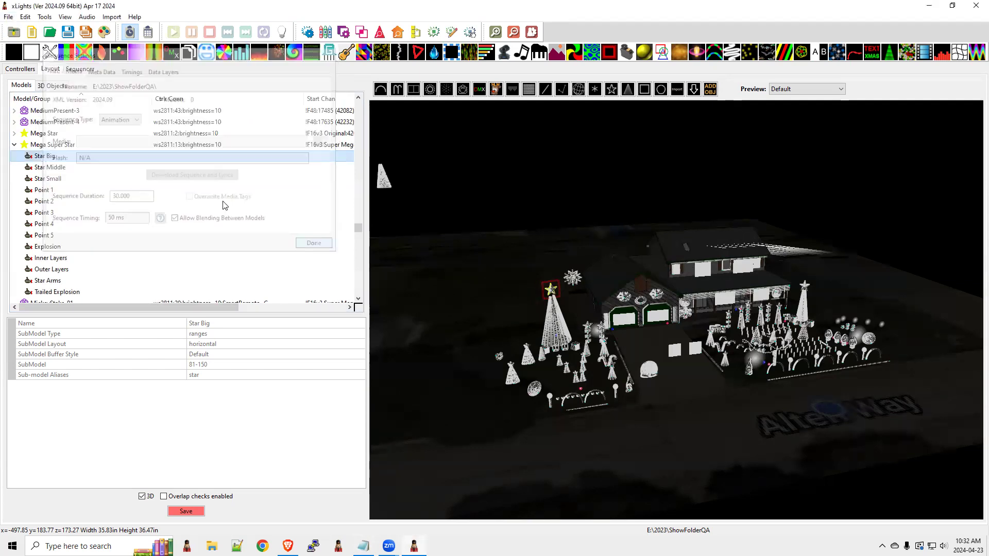
Open the xLights preferences and inspect the available Hardware Video Decoding types, including FFmpeg Vulkan and FFmpeg AMF.
click(9, 17)
click(42, 102)
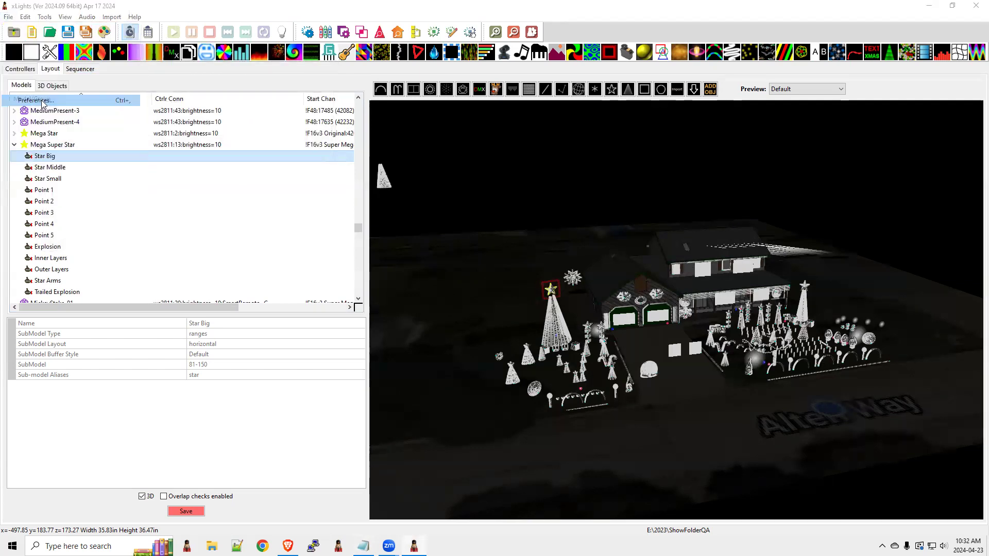
click(328, 76)
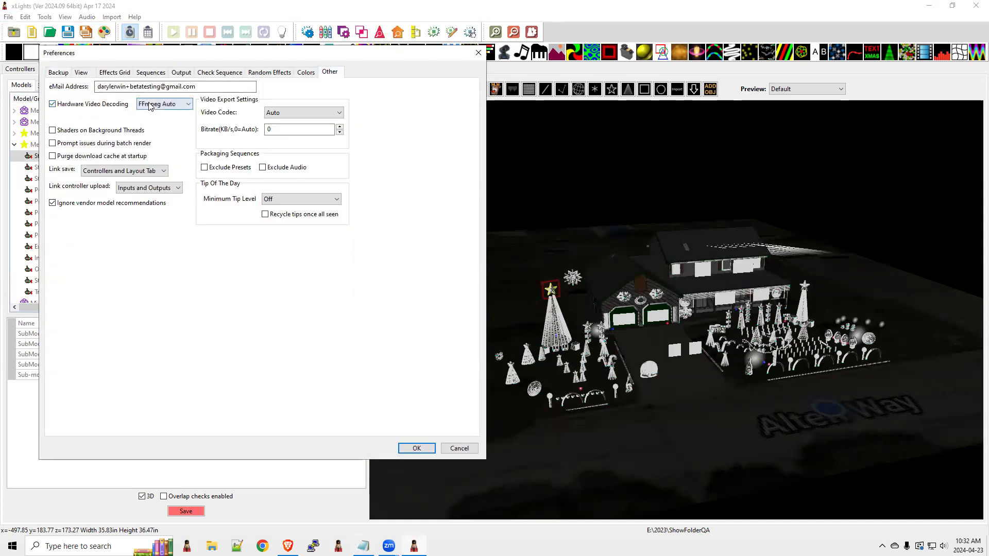
click(159, 104)
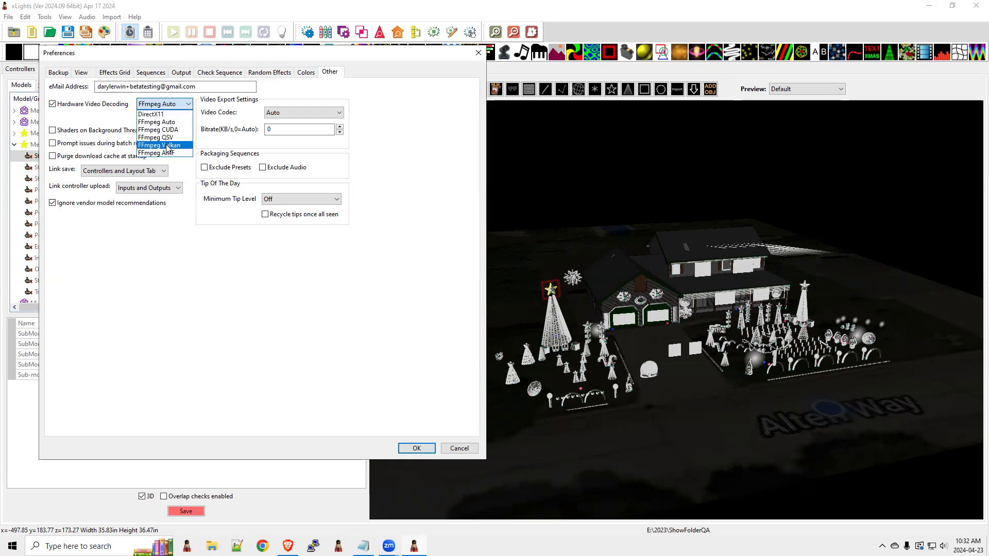
Switch to the README and highlight the New Moving Head effect entry, followed by the LayoutGroup Import/Export entry for CustomModel.
key(alt+Tab)
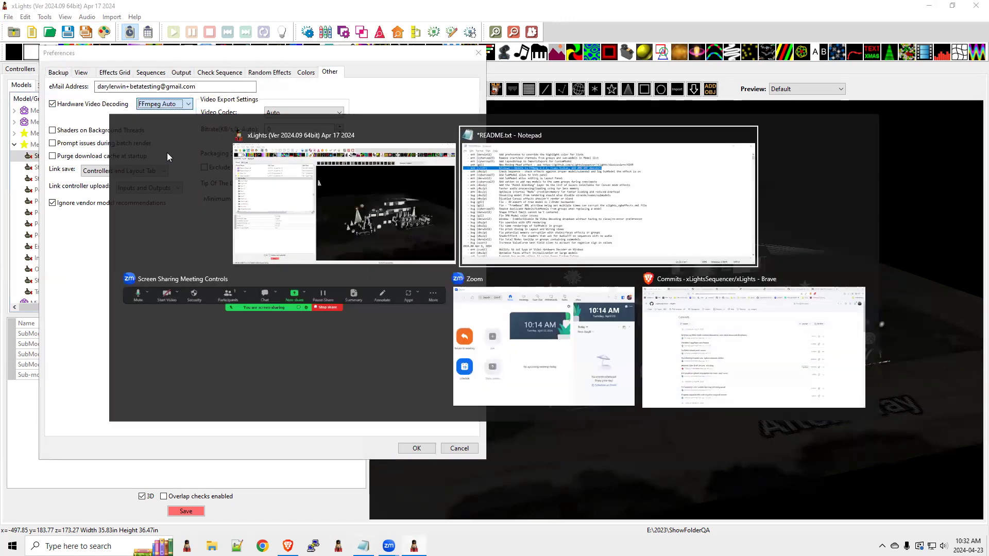
scroll(647, 234, up, 2)
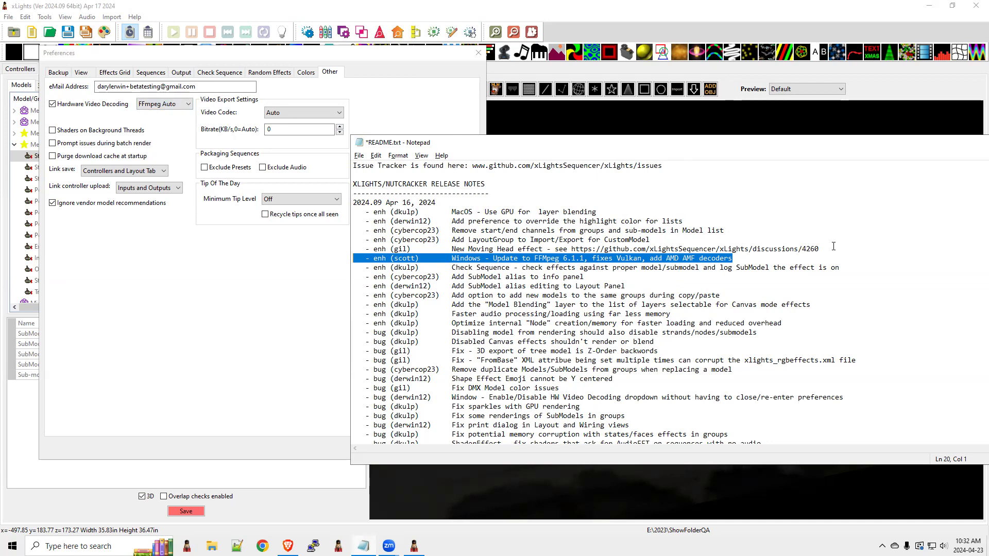
drag(829, 250, 363, 251)
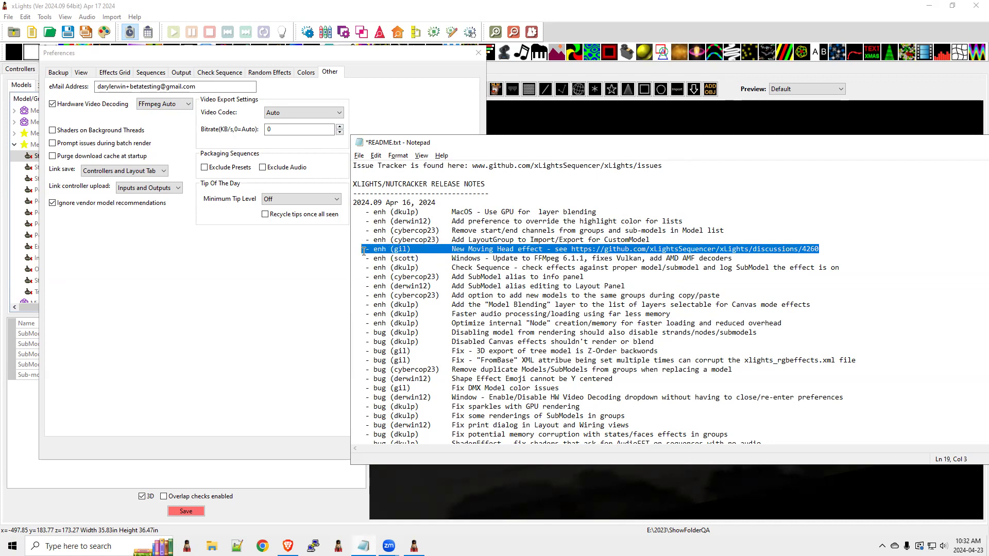
click(657, 239)
drag(657, 239, 382, 241)
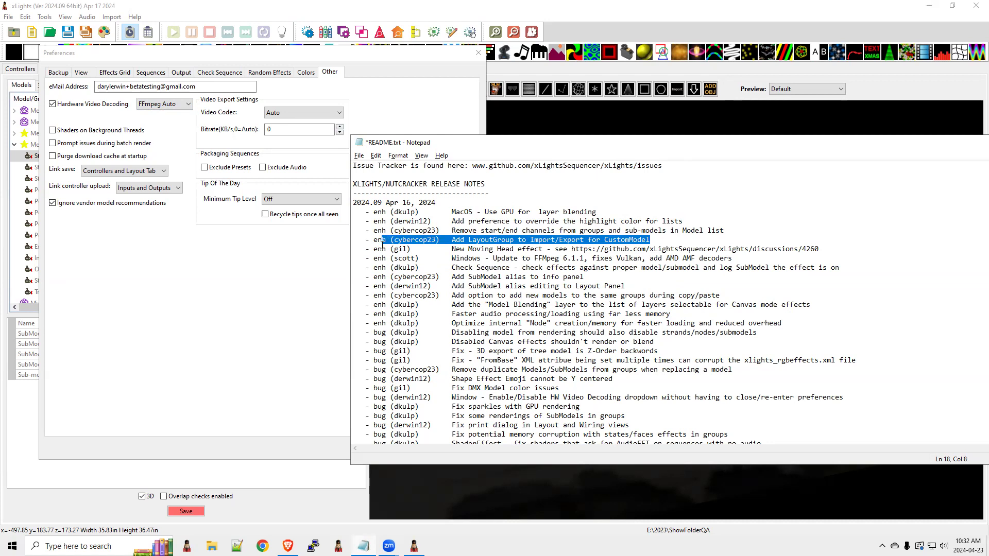
Close the xLights preferences without saving, and inspect the available actions for AA Mega Super Tree in the layout.
click(476, 55)
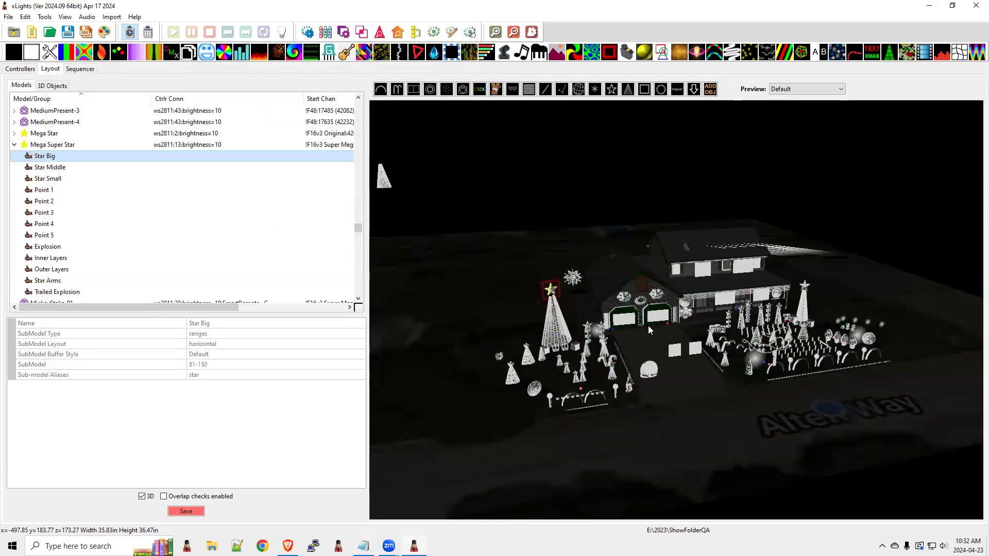
right_click(558, 327)
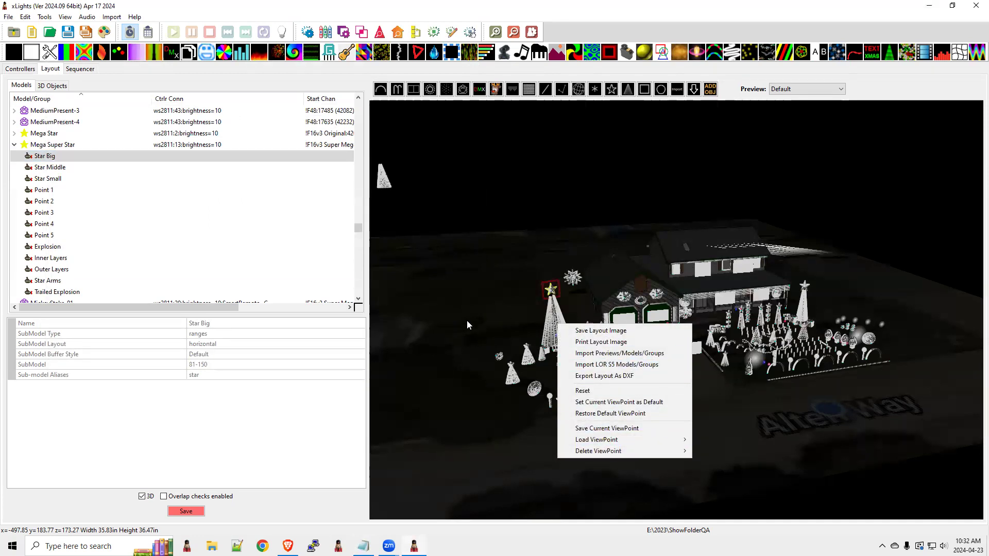
click(536, 311)
right_click(550, 326)
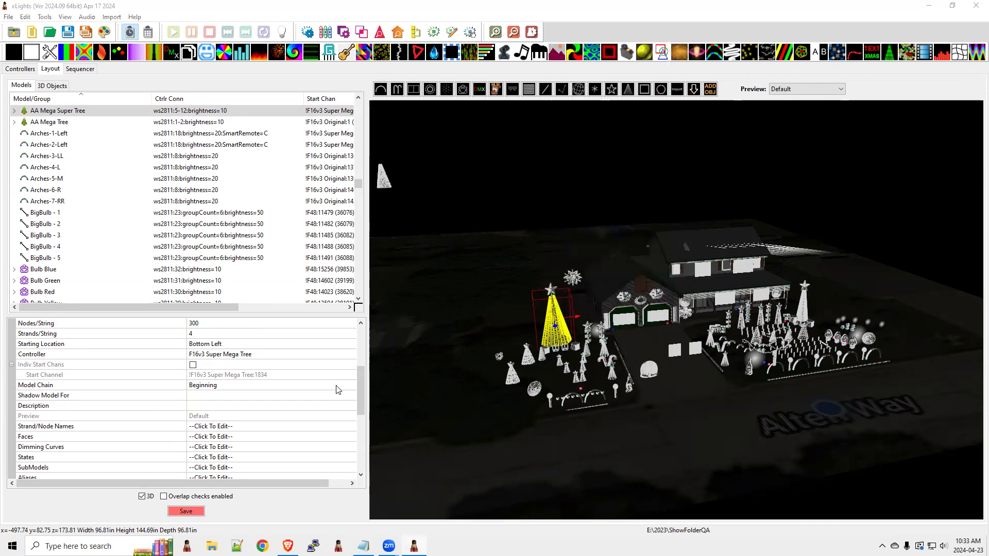
Bring up the README, move its window clear of the xLights Preview selector, and inspect the available layout previews.
key(alt+Tab)
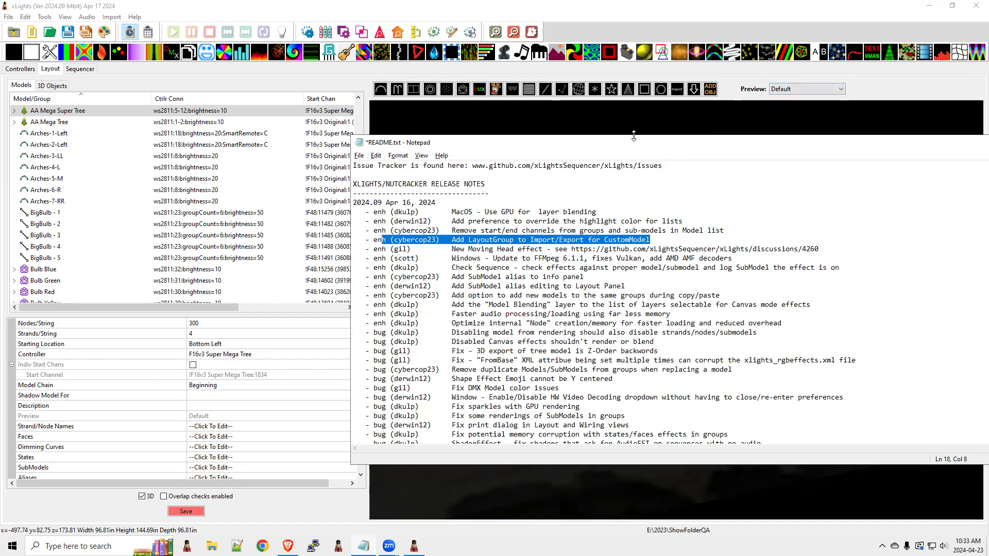
drag(634, 136, 633, 187)
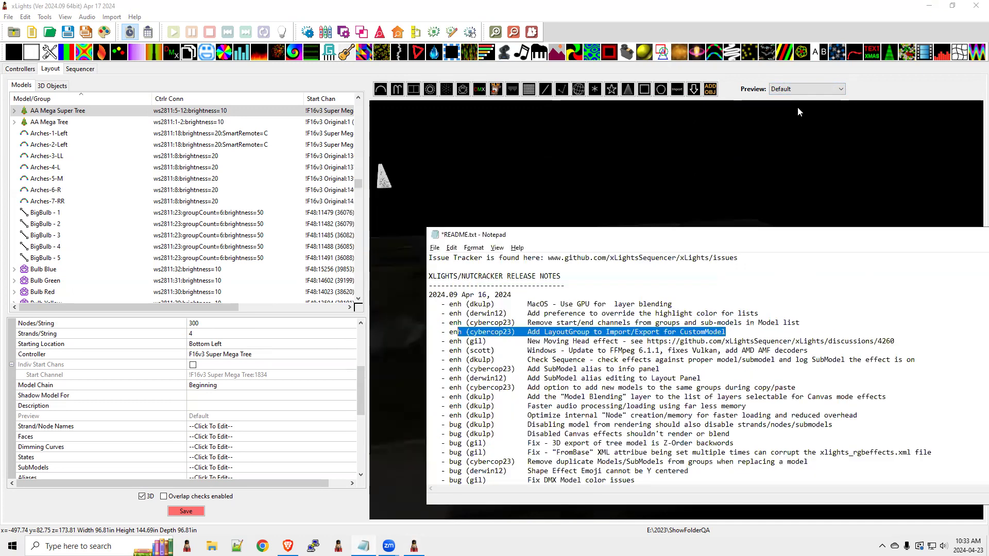
click(793, 89)
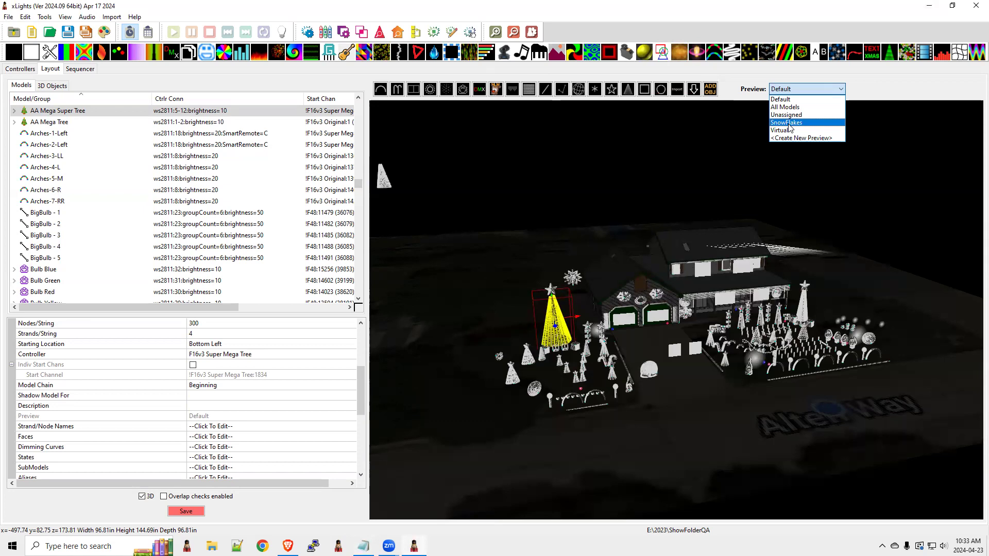
Switch to the README and highlight the entry about removing start/end channels from groups and sub-models in the Model list.
key(alt+Tab)
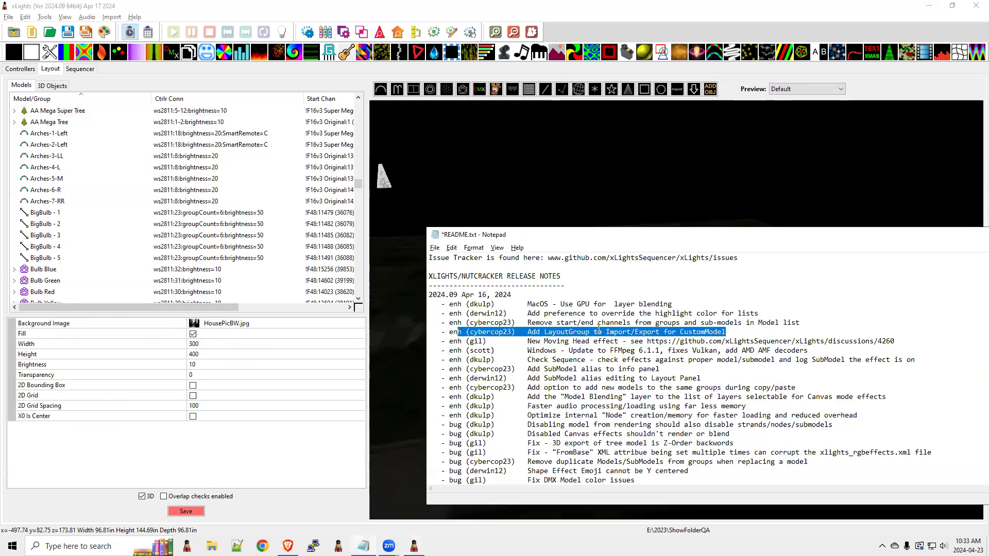
click(587, 332)
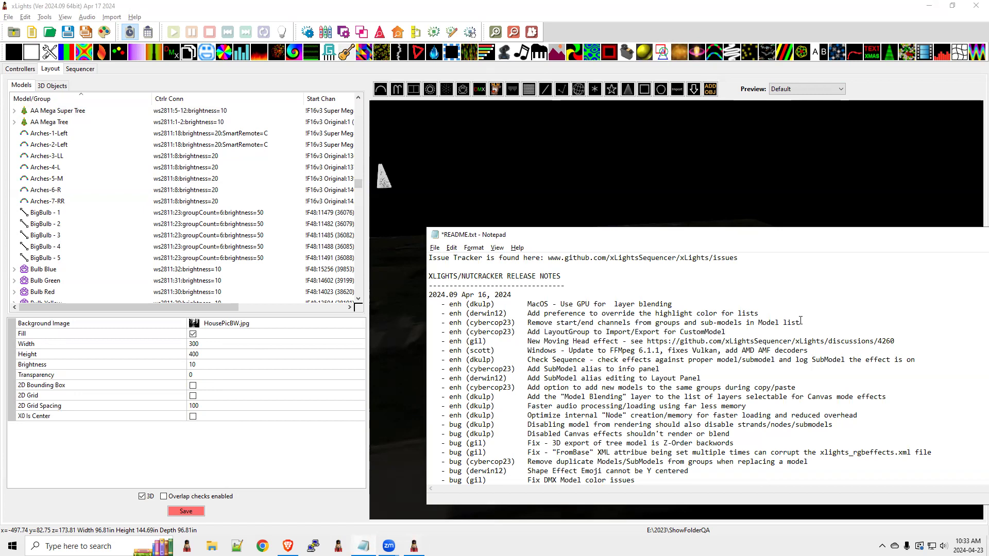
drag(800, 322, 436, 323)
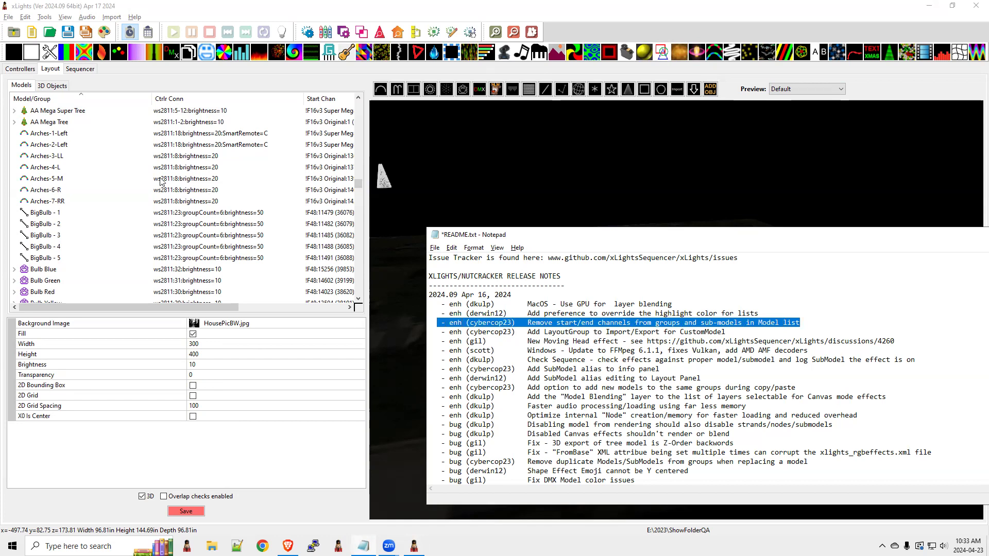
In xLights, expand the 01 Everything group and examine the Start Chan and End Chan columns for groups and models.
drag(357, 183, 360, 105)
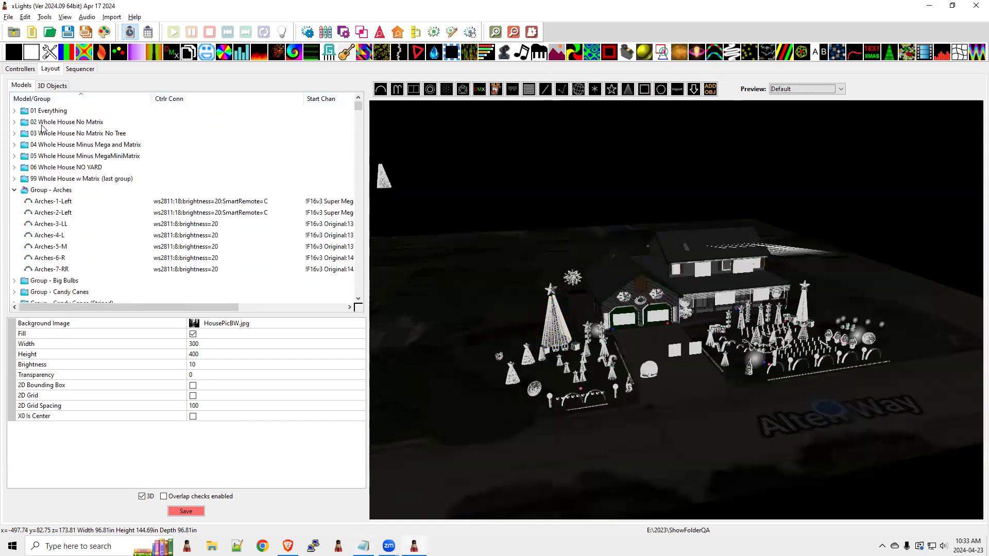
click(15, 111)
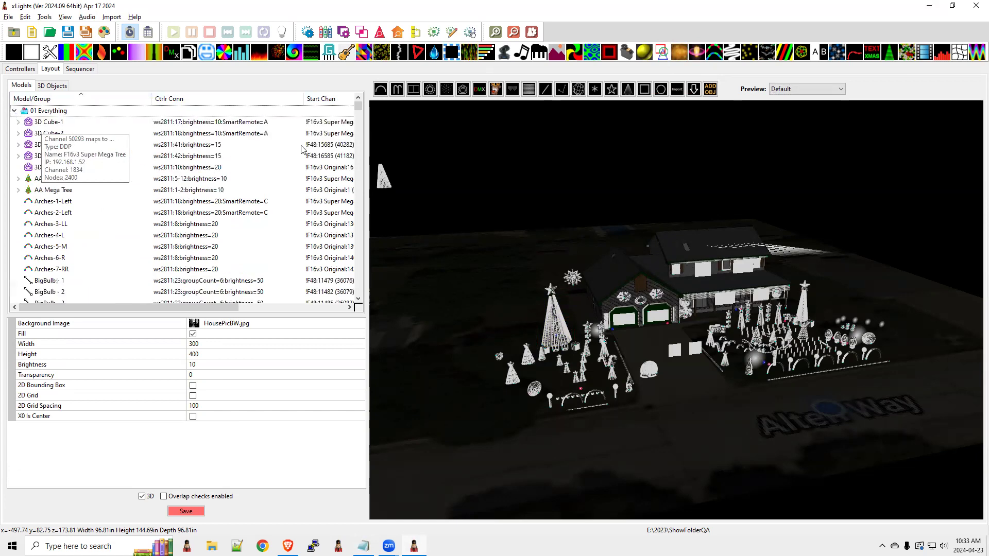
drag(227, 305, 342, 315)
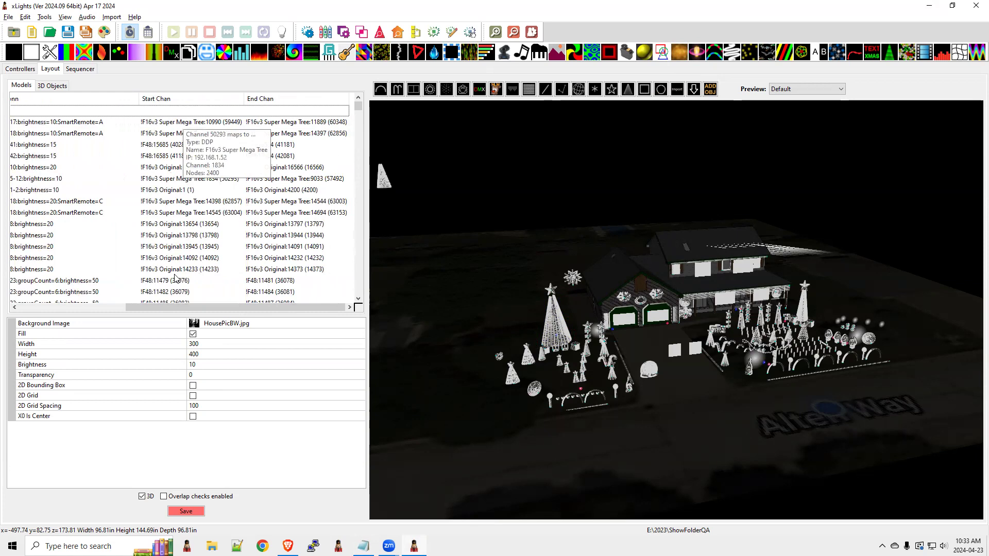
drag(358, 106, 362, 177)
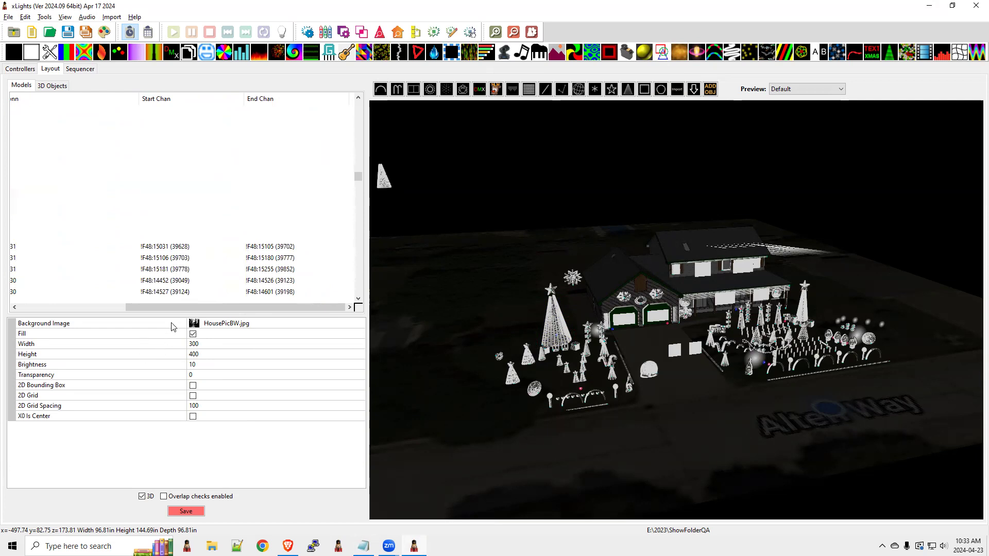
Expand the PC Spinner Center Piece group and examine the Start Chan and End Chan columns for its submodels.
drag(171, 307, 64, 306)
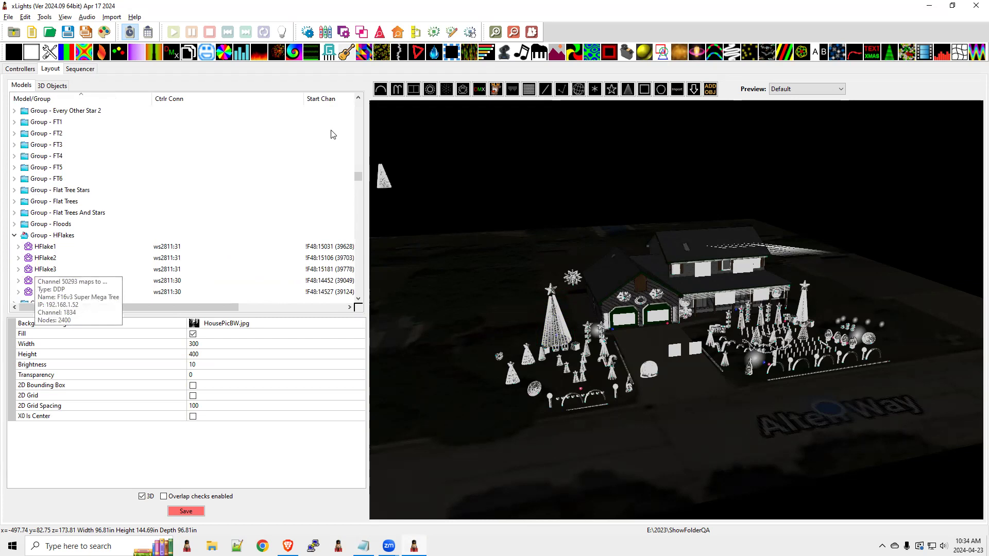
scroll(278, 222, down, 10)
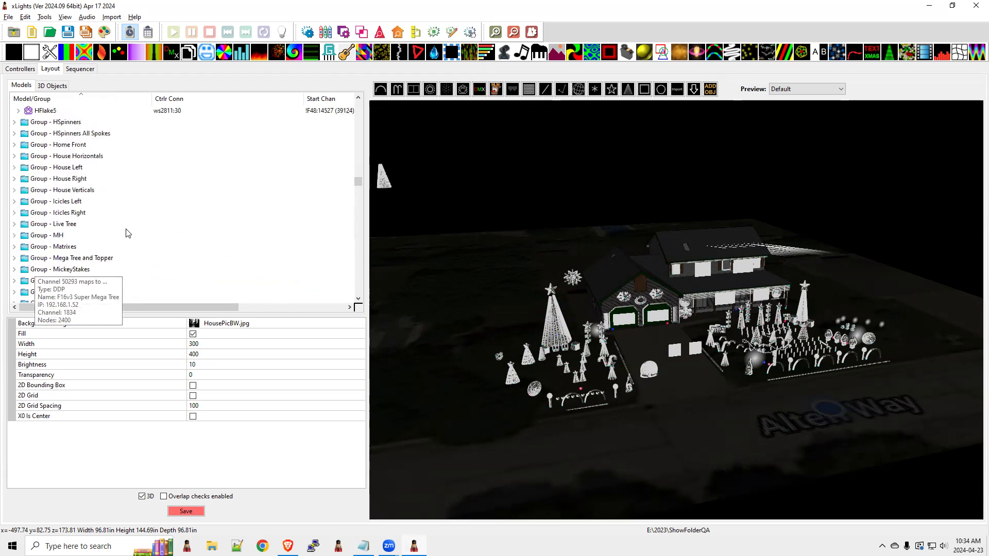
scroll(127, 232, down, 10)
scroll(54, 217, down, 3)
scroll(54, 216, down, 10)
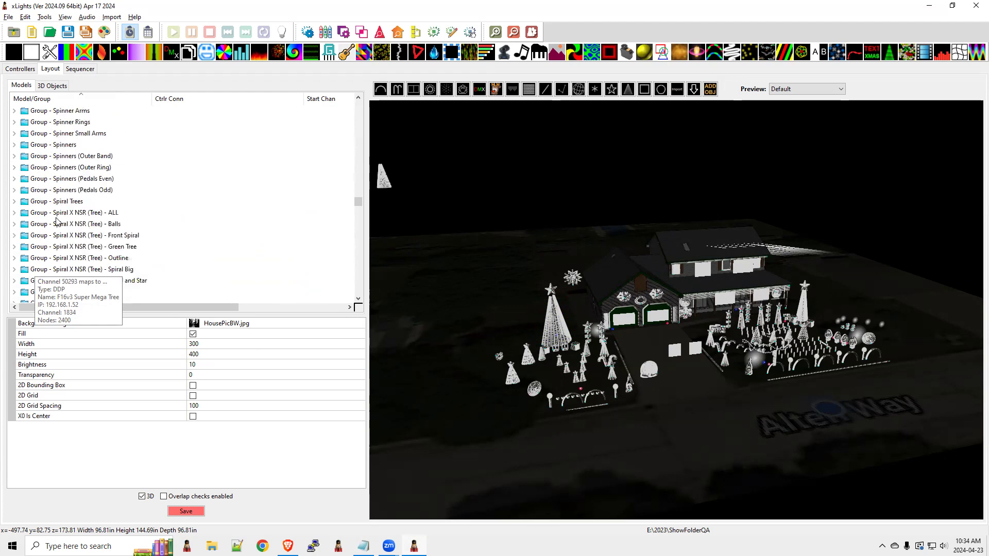
scroll(57, 222, down, 10)
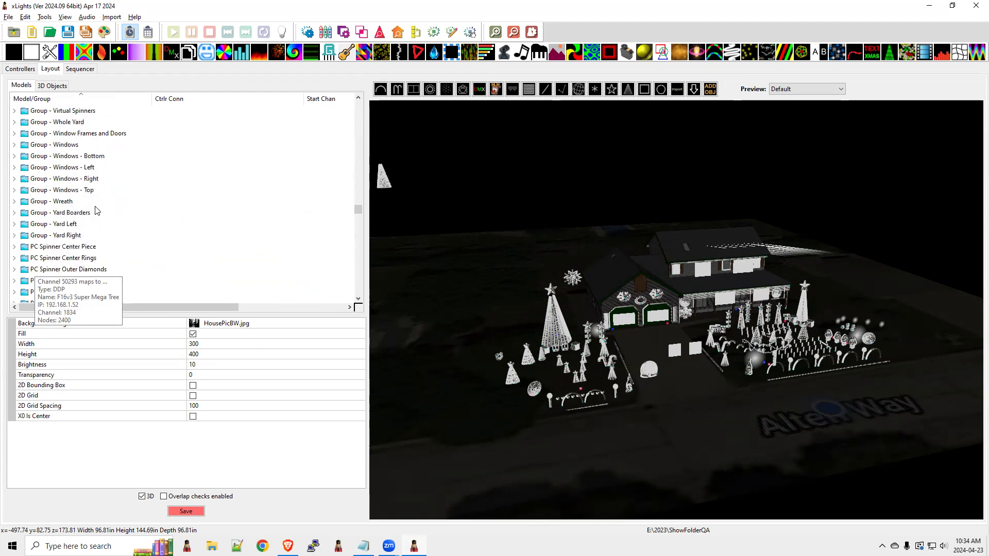
scroll(95, 211, down, 1)
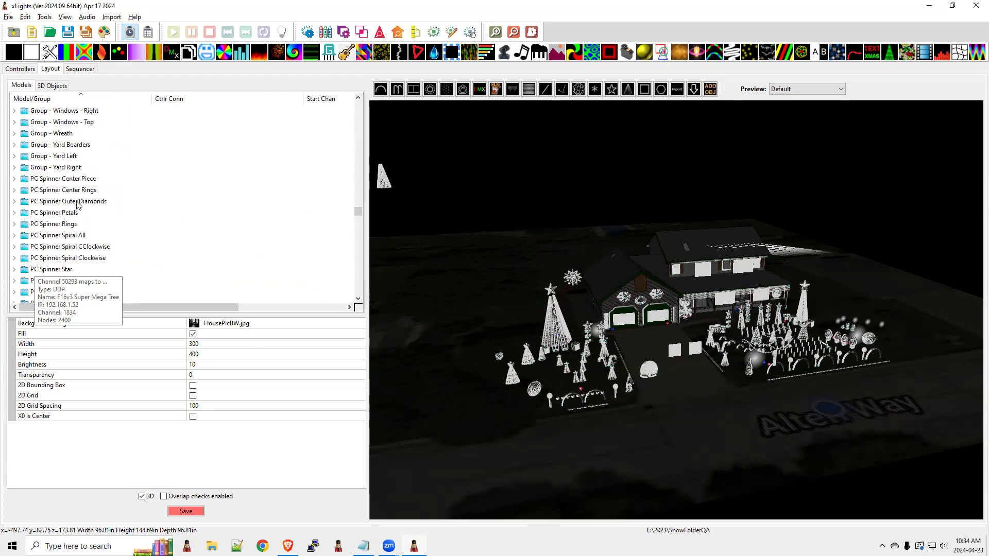
click(15, 179)
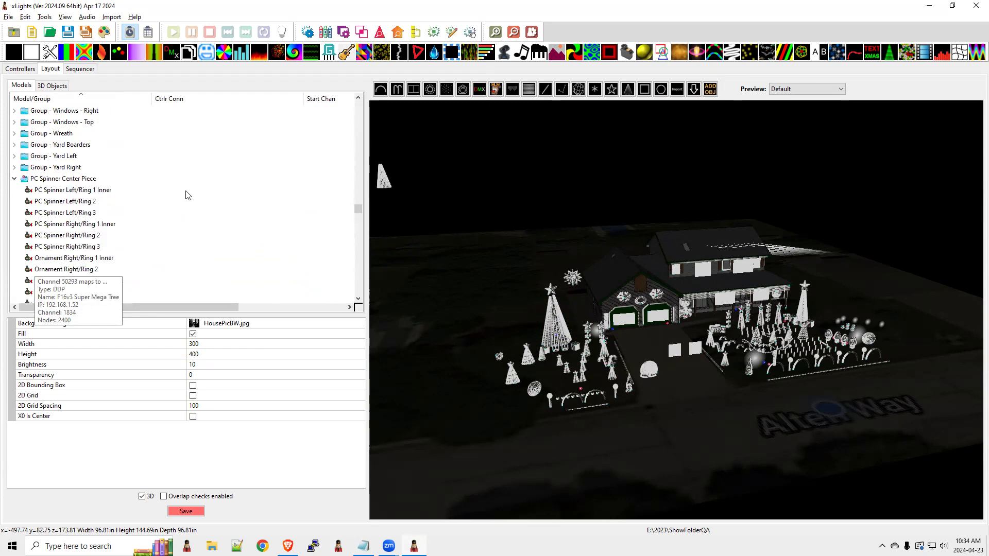
drag(227, 307, 282, 307)
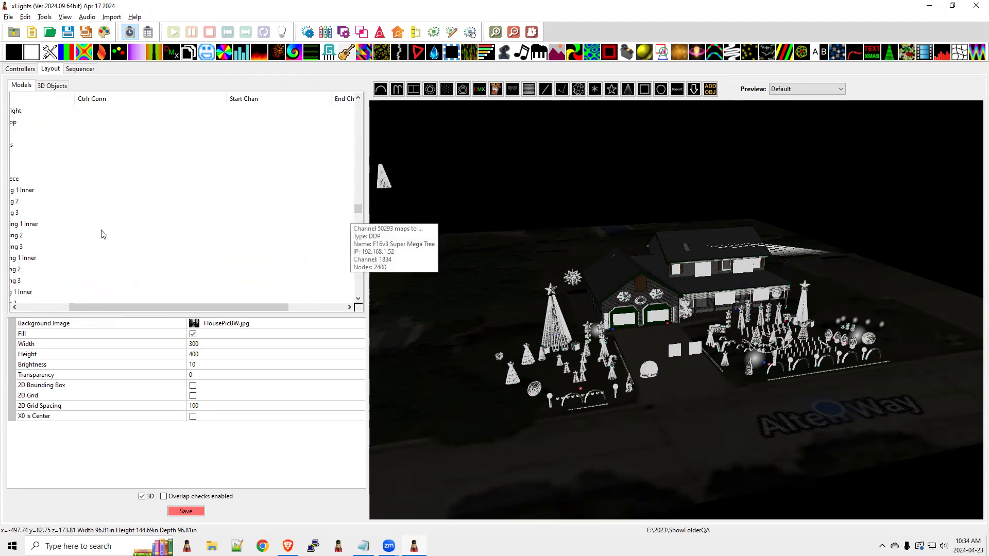
drag(209, 307, 92, 307)
mouse_move(77, 237)
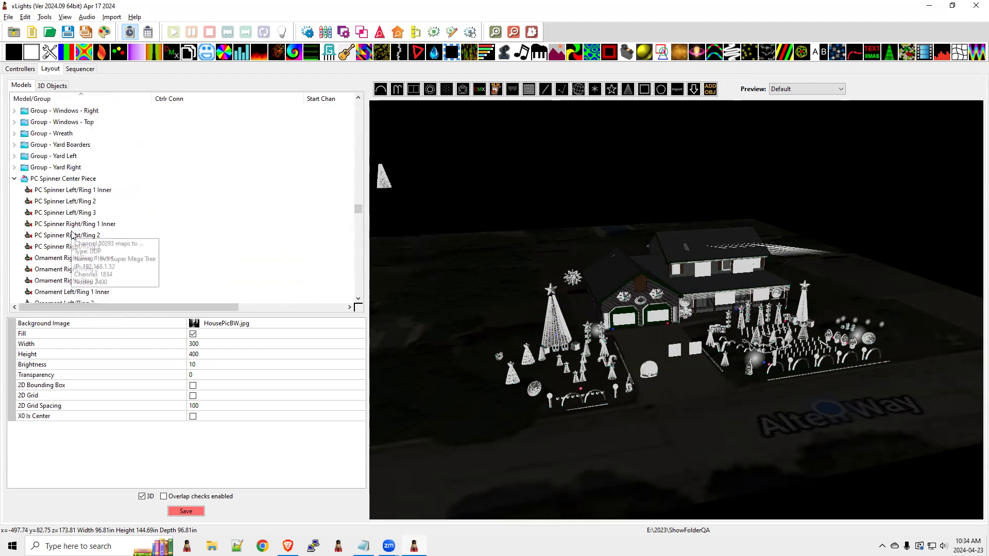
Switch to the README and highlight the entry about the preference to override the highlight color for lists.
key(alt+Tab)
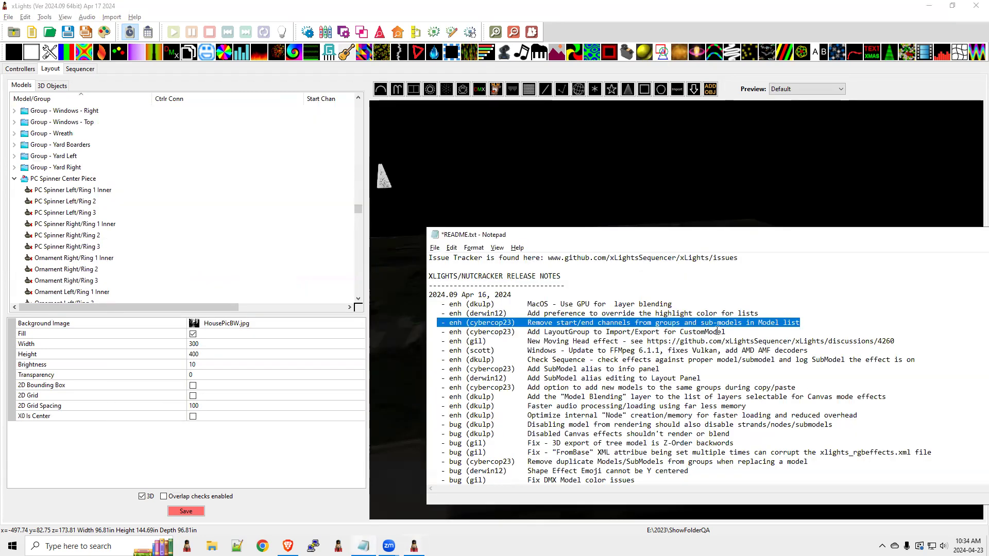
drag(767, 314, 346, 317)
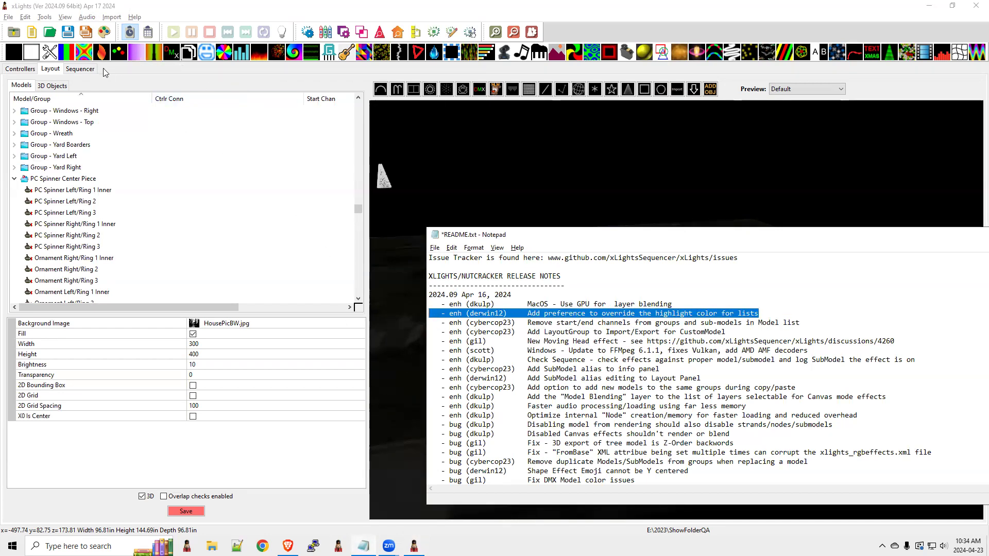
In xLights, start importing effects from Cotton Eye Joe.xsq, reposition the Map Channels dialog and look through its available models.
click(116, 19)
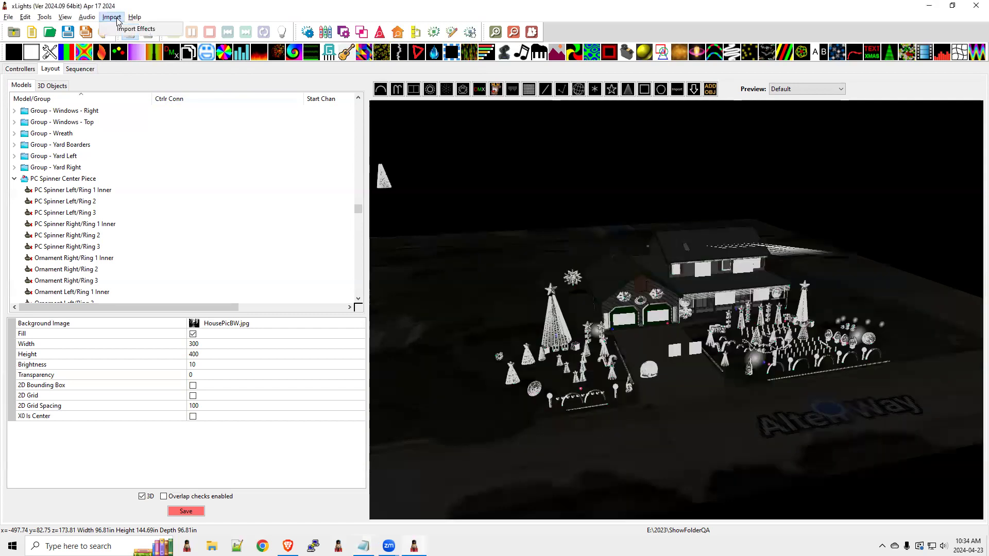
click(135, 28)
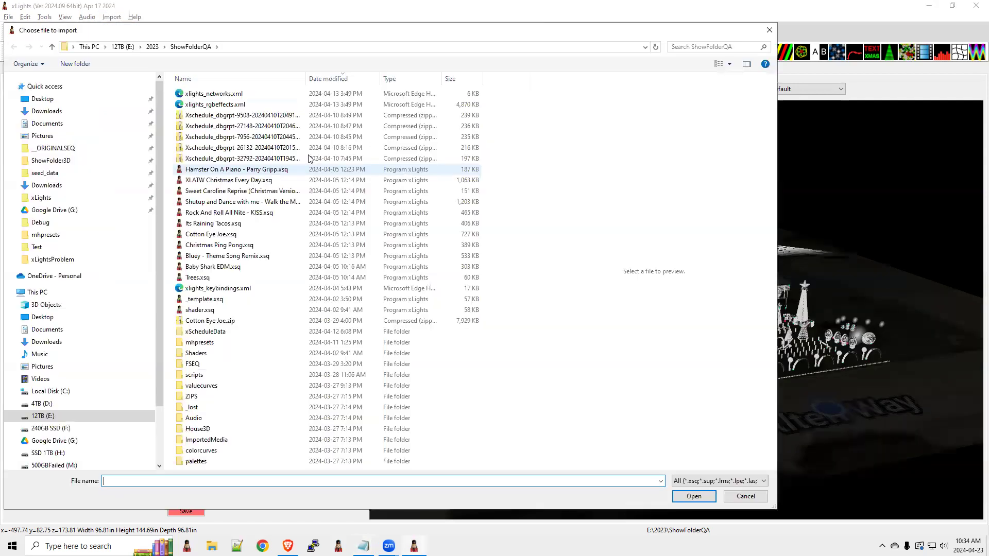
click(219, 234)
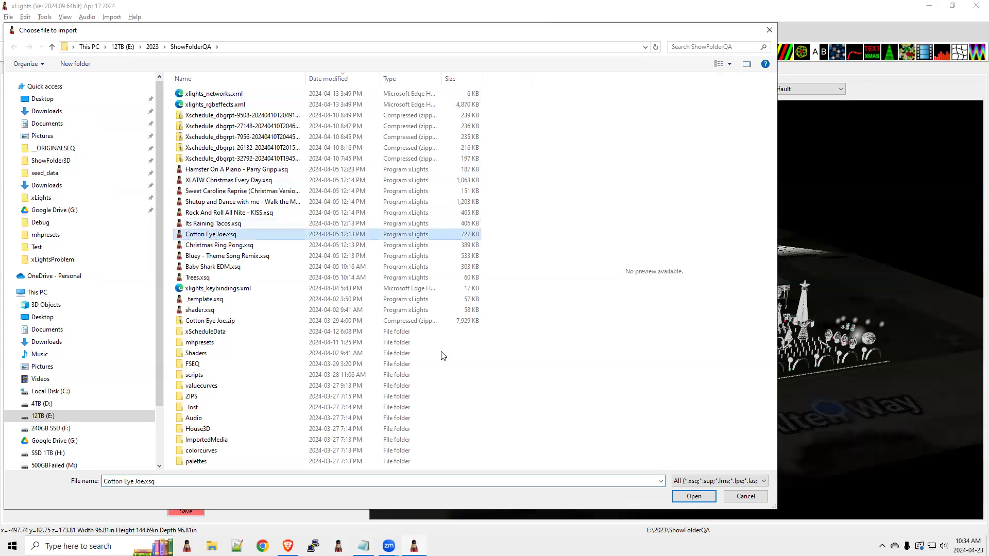
click(693, 496)
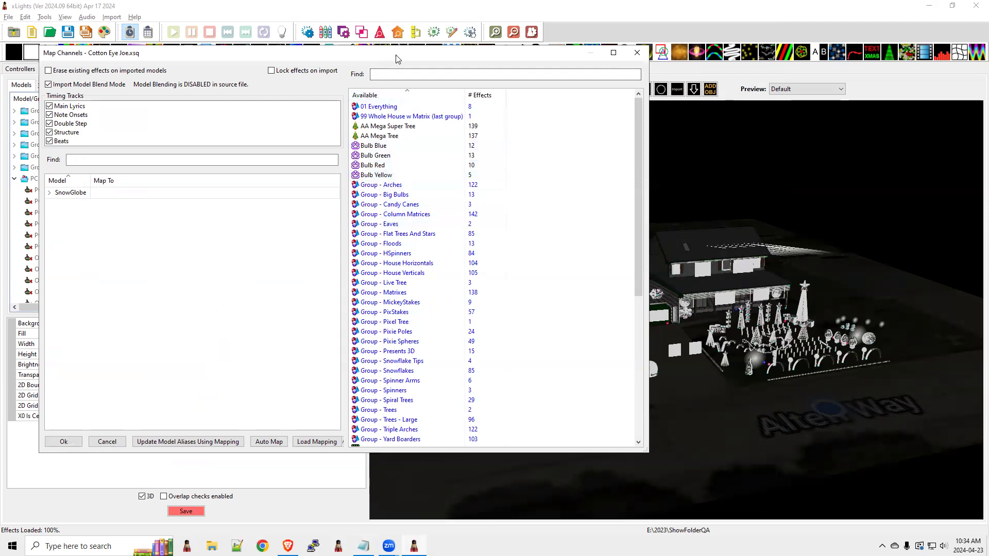
drag(397, 57, 591, 89)
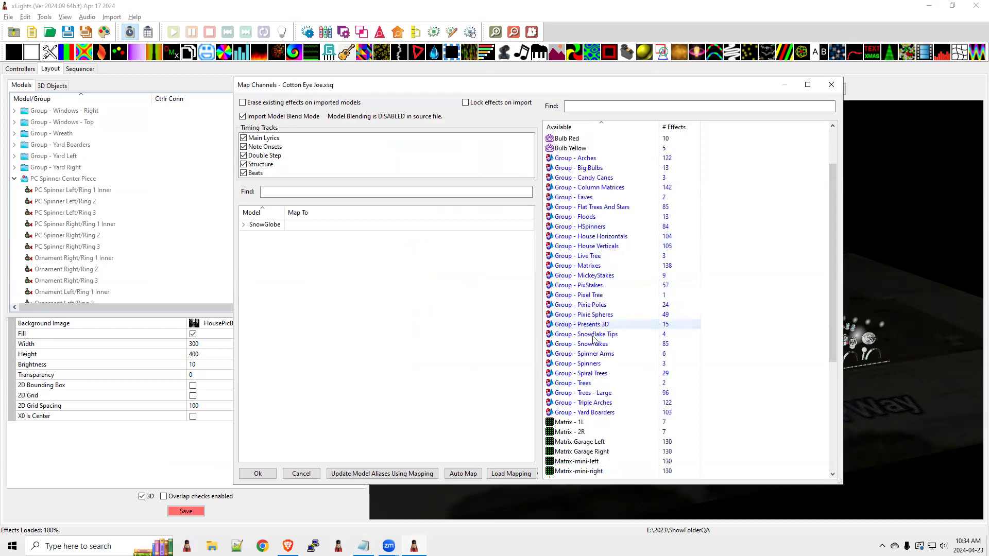
scroll(566, 203, down, 7)
scroll(568, 211, up, 7)
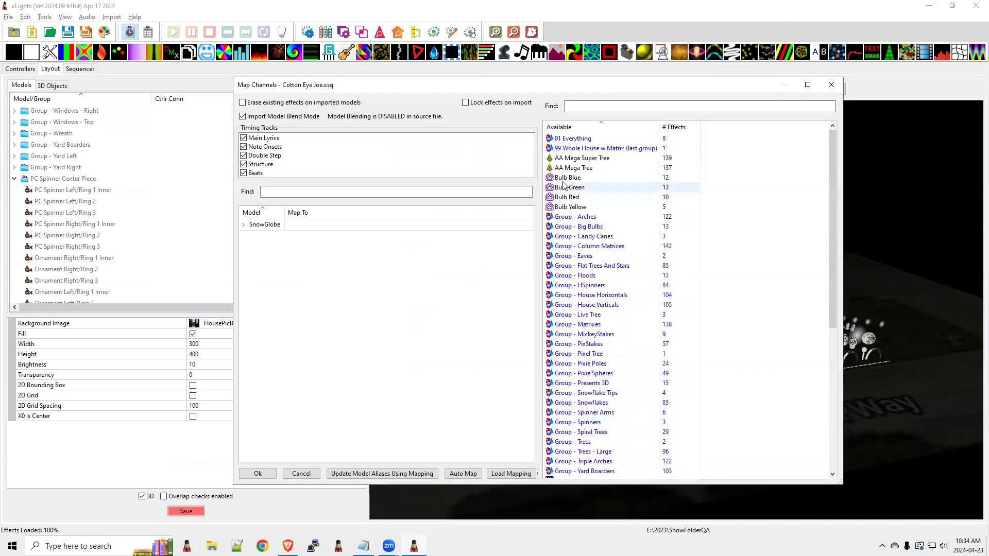
Map Bulb Blue to the SnowGlobe model, review the list of available models, and close the channel mapping.
drag(566, 177, 376, 230)
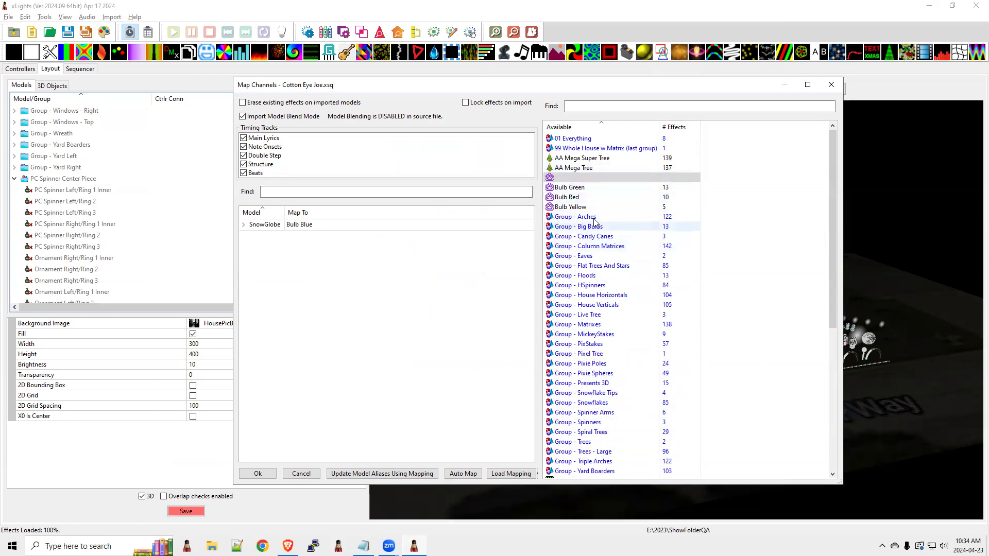
scroll(574, 201, down, 2)
scroll(574, 200, up, 2)
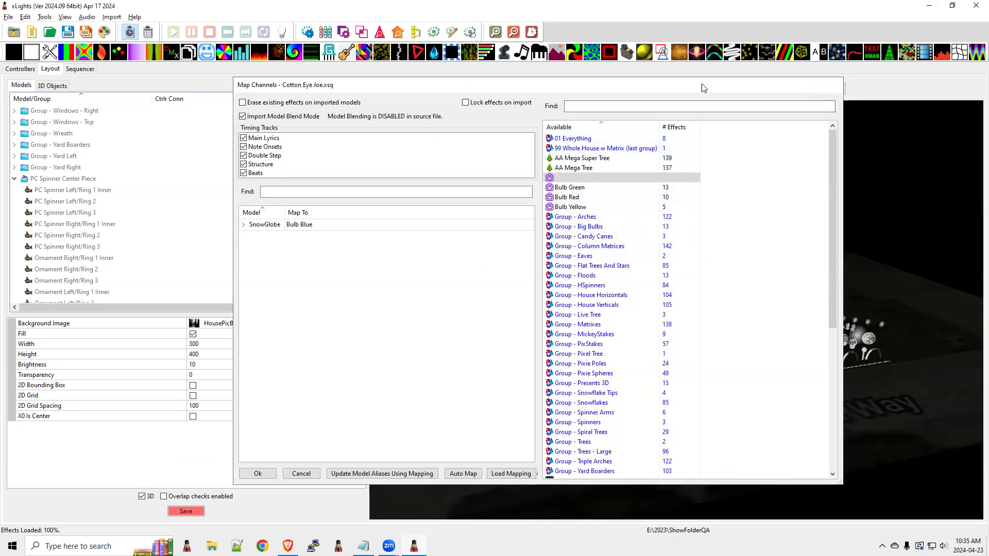
key(Return)
Inspect the Highlighted Text color for the layout in the xLights color preferences, and leave the preferences without saving.
click(7, 18)
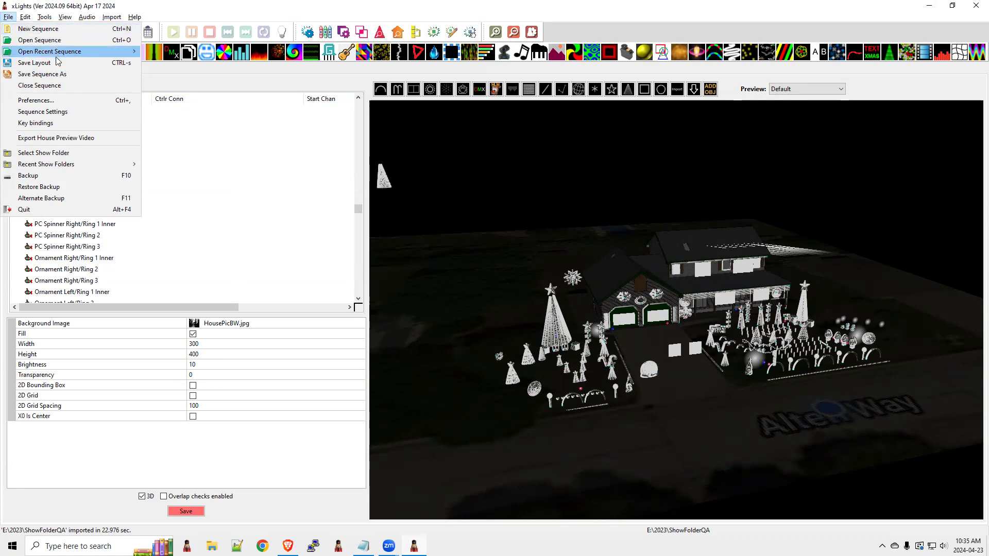
click(58, 100)
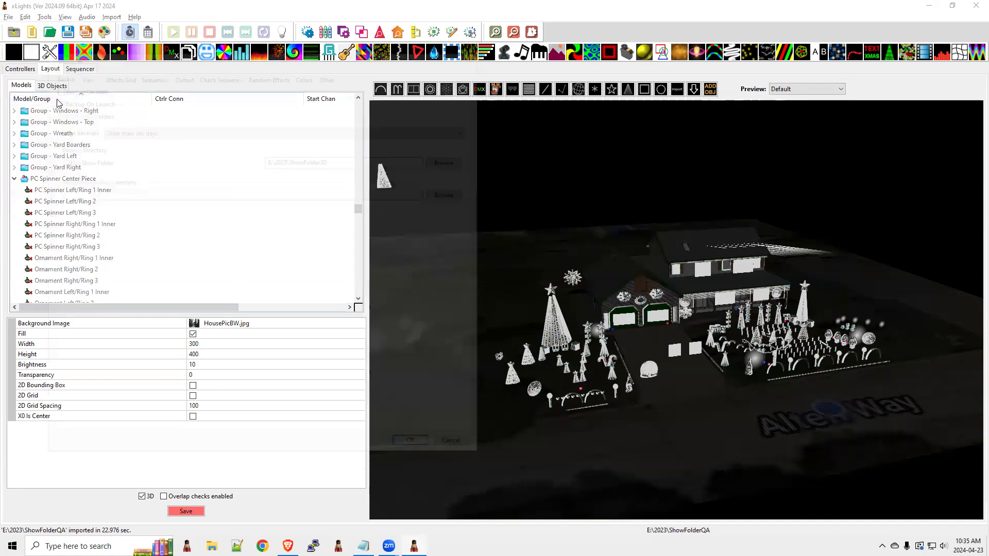
click(306, 72)
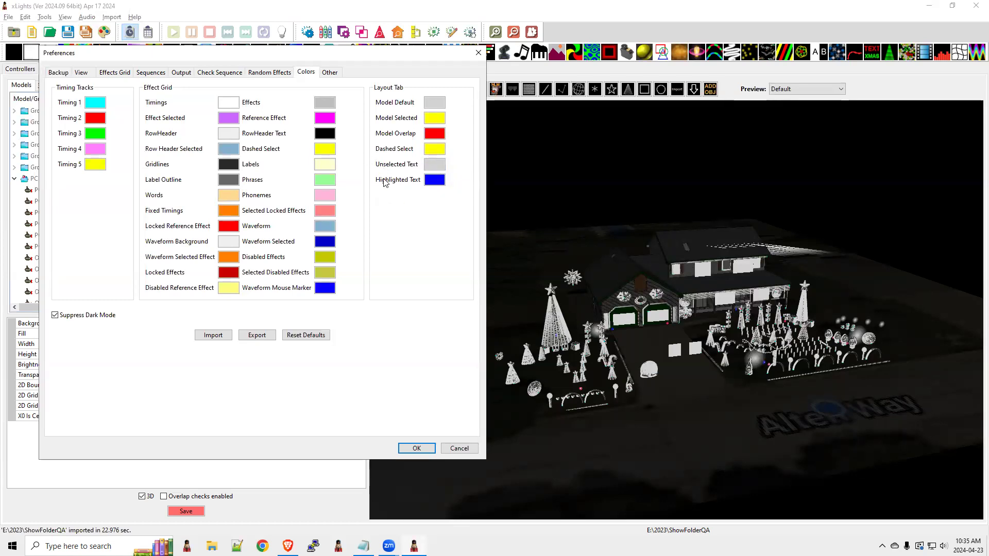
click(460, 448)
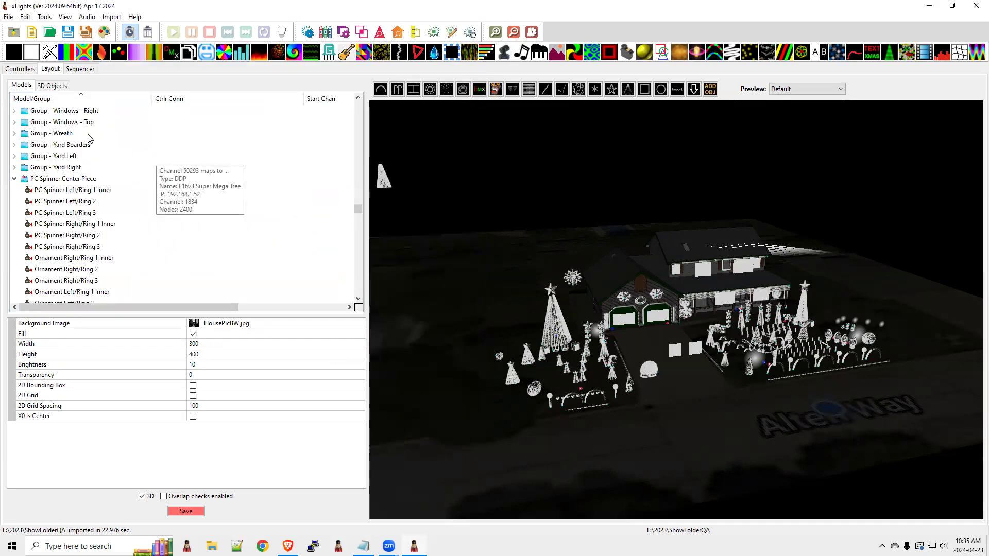
Start another effects import from Its Raining Tacos.xsq to view its channel mapping.
click(103, 21)
click(126, 29)
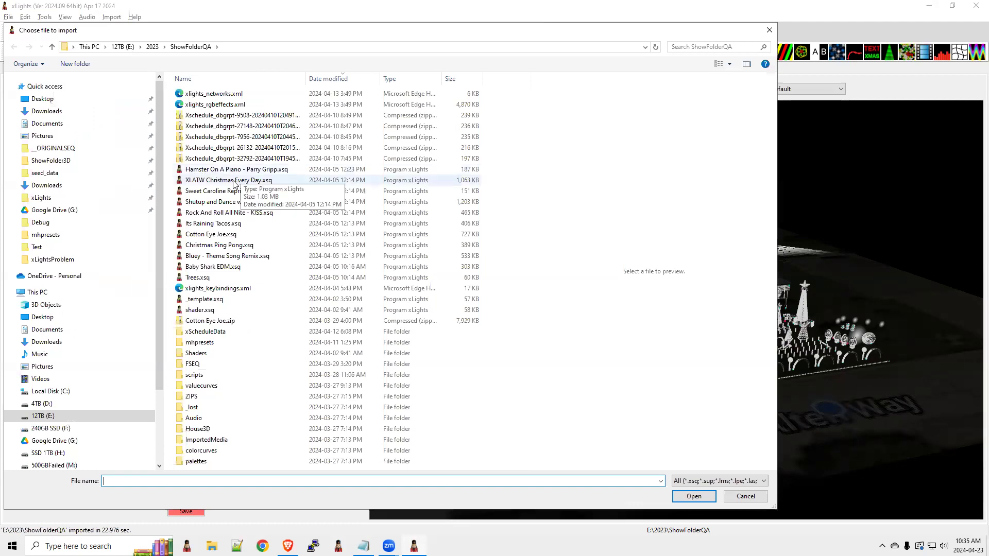
click(230, 223)
click(690, 496)
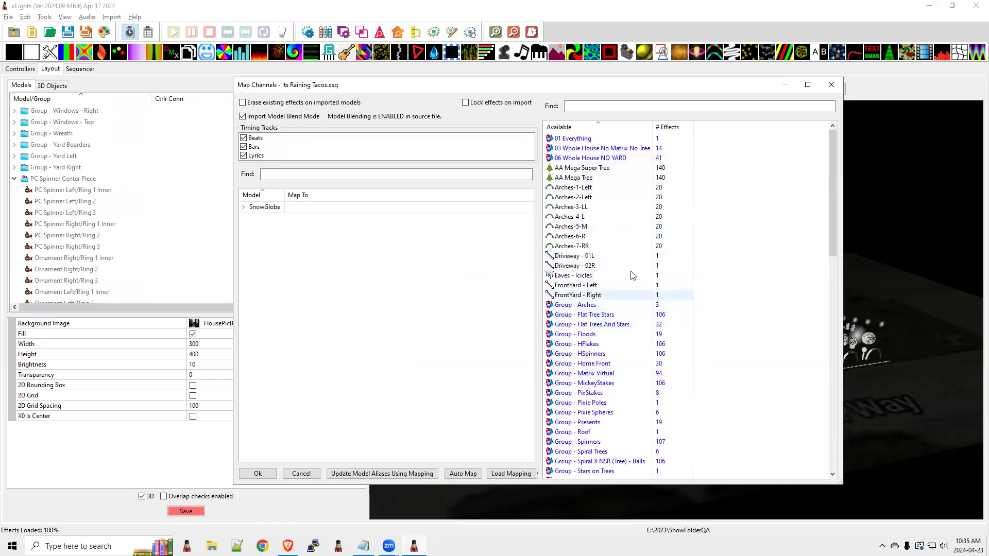
Switch to the README, highlight the MacOS entry about using the GPU for layer blending, and reposition the window to show the 2024.09 list.
key(alt+Tab)
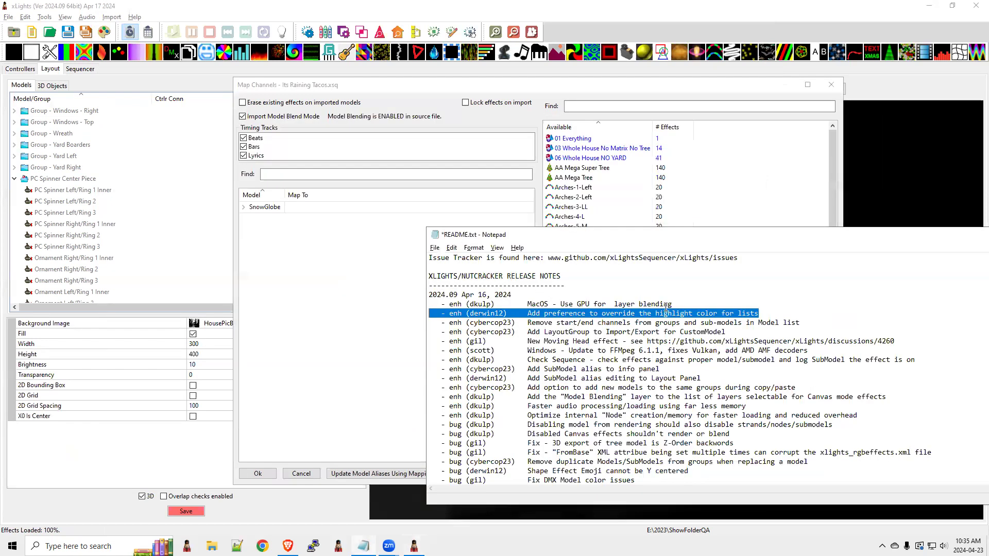
drag(674, 305, 420, 305)
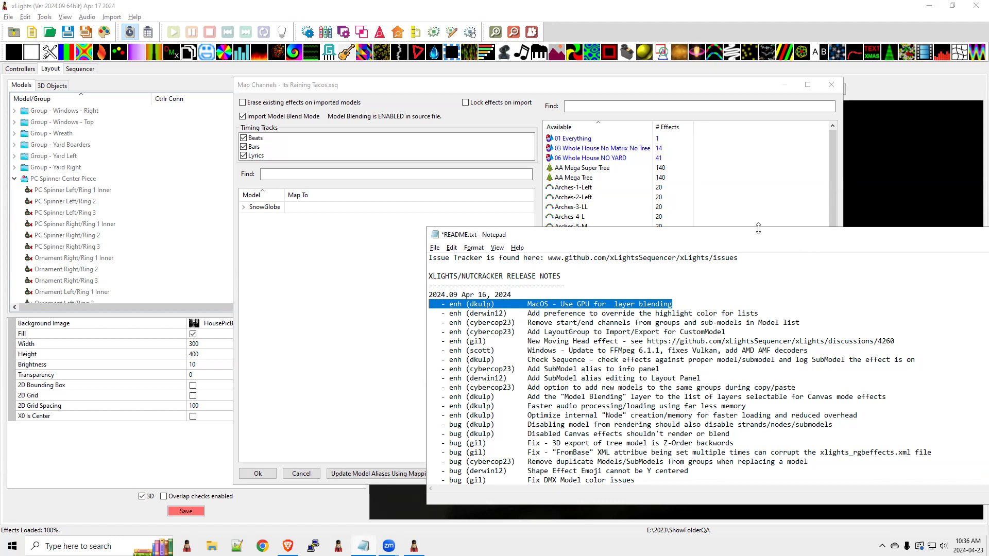
drag(756, 228, 687, 149)
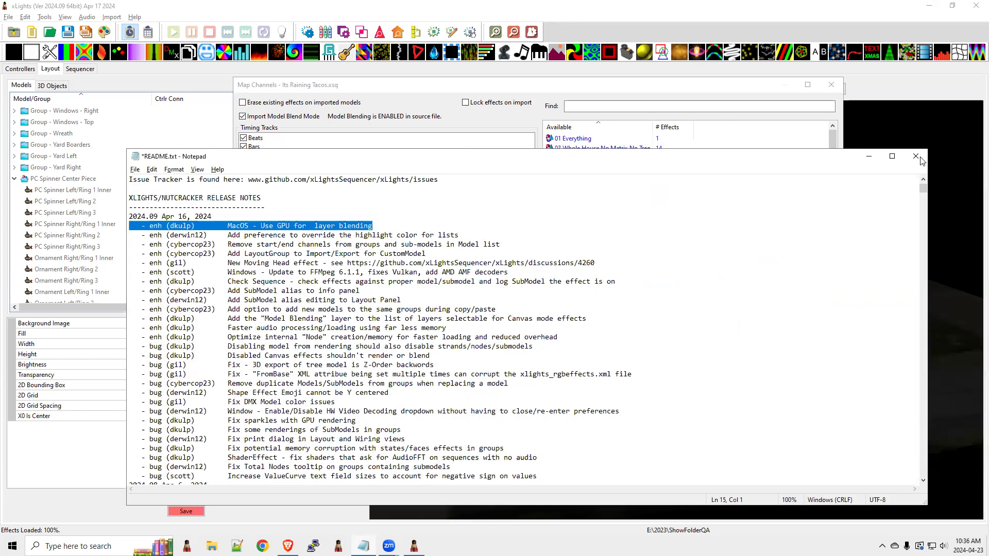
Close the README without saving its changes, and dismiss the Map Channels dialog for Its Raining Tacos.xsq.
click(915, 155)
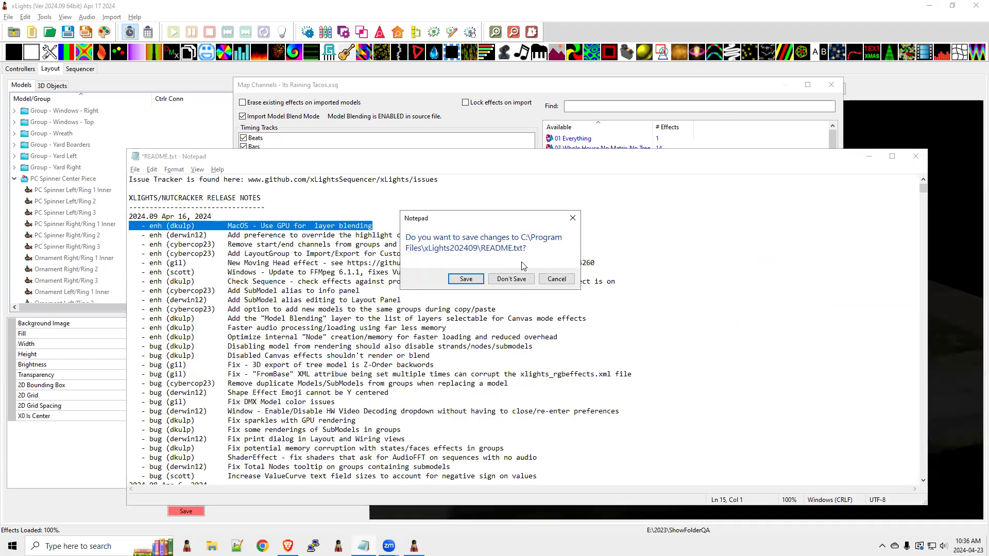
click(507, 284)
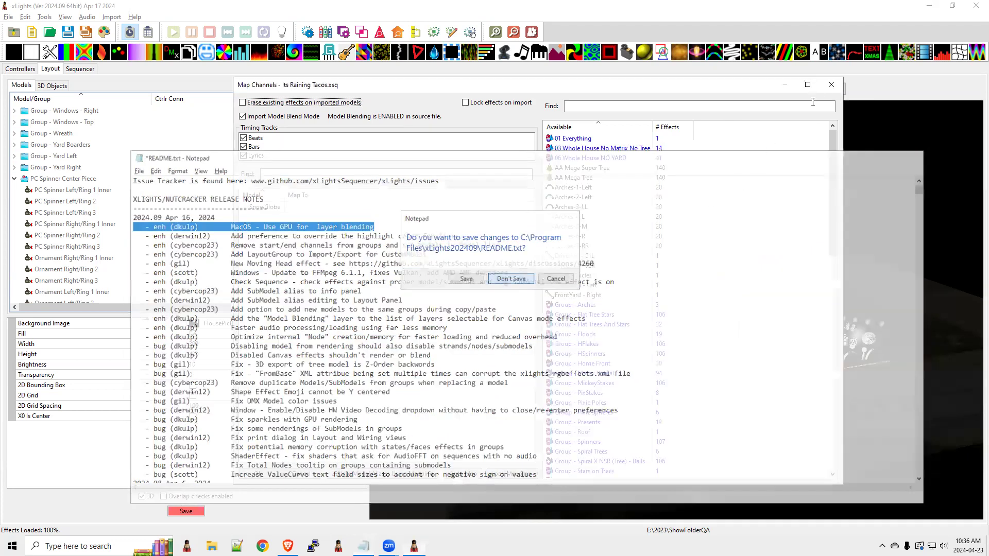
click(830, 86)
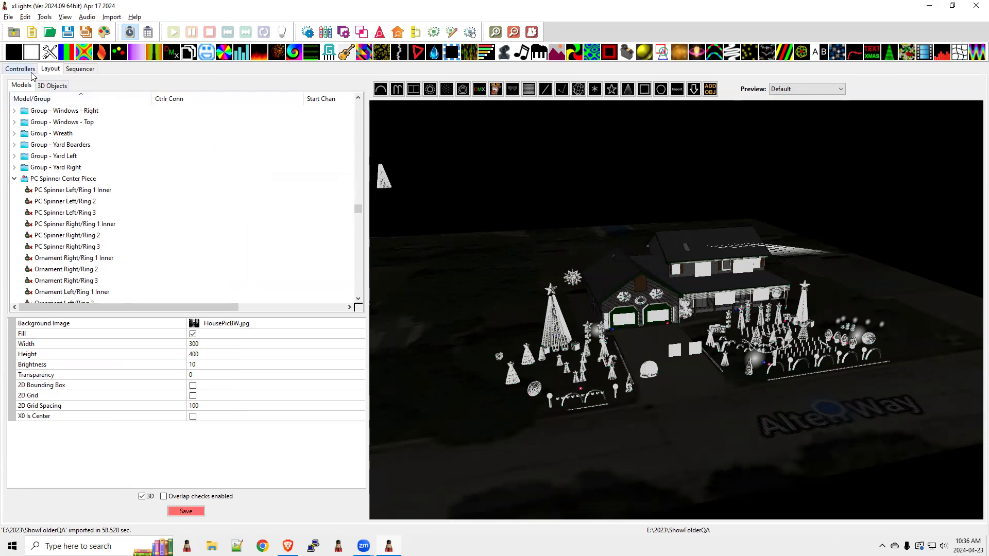
Collapse the PC Spinner Center Piece group, select the MH-1 model, and enlarge the property area to examine its settings.
click(15, 178)
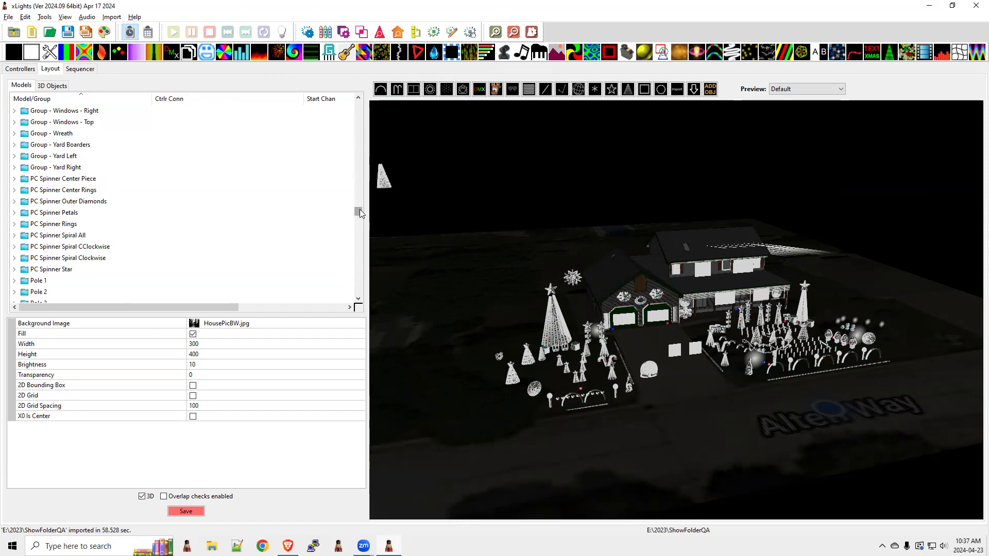
drag(360, 209, 358, 241)
click(48, 204)
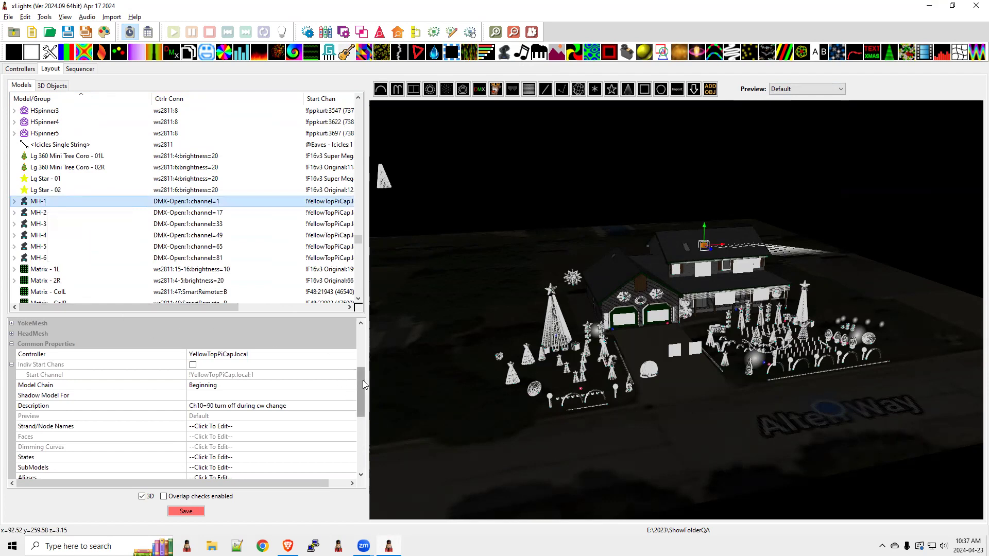
drag(362, 380, 364, 332)
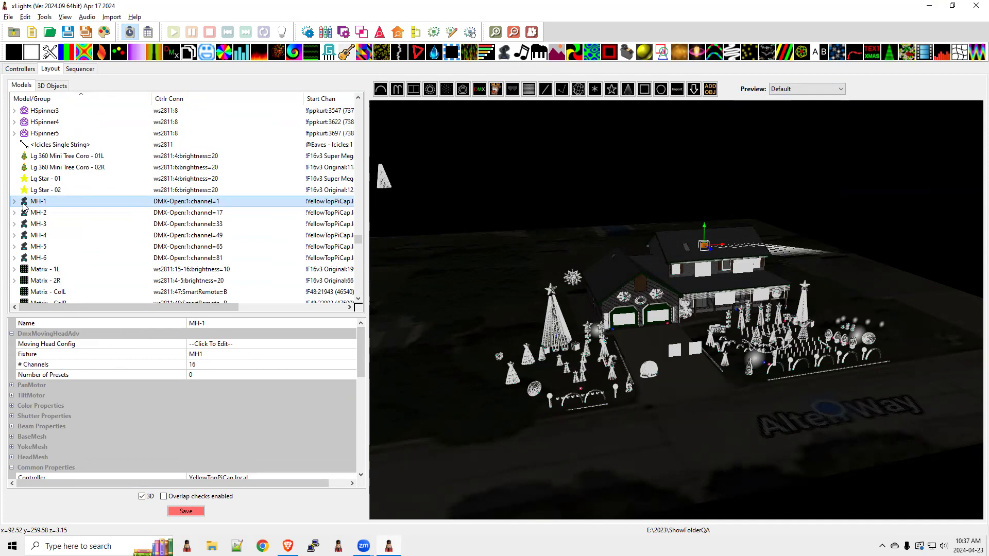
mouse_move(23, 203)
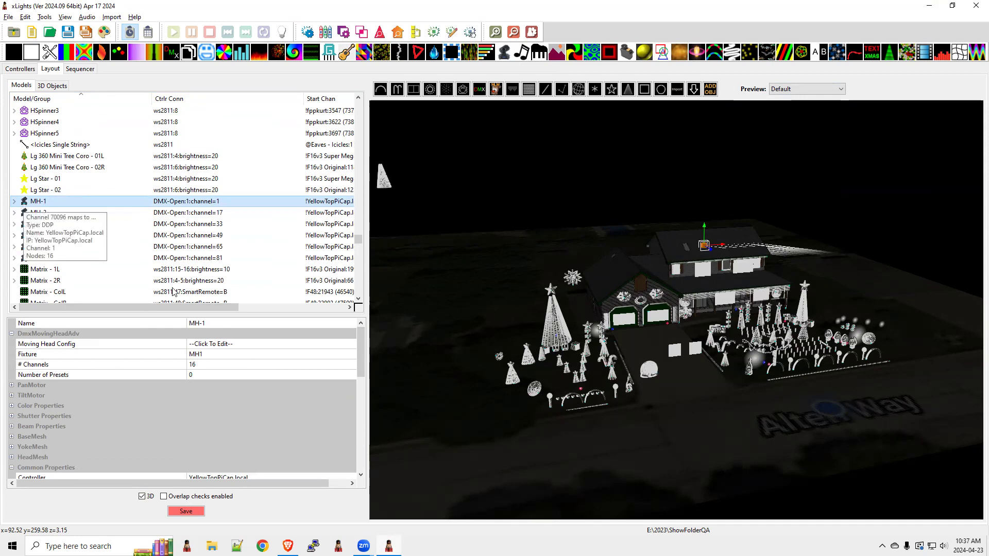
drag(229, 316, 230, 241)
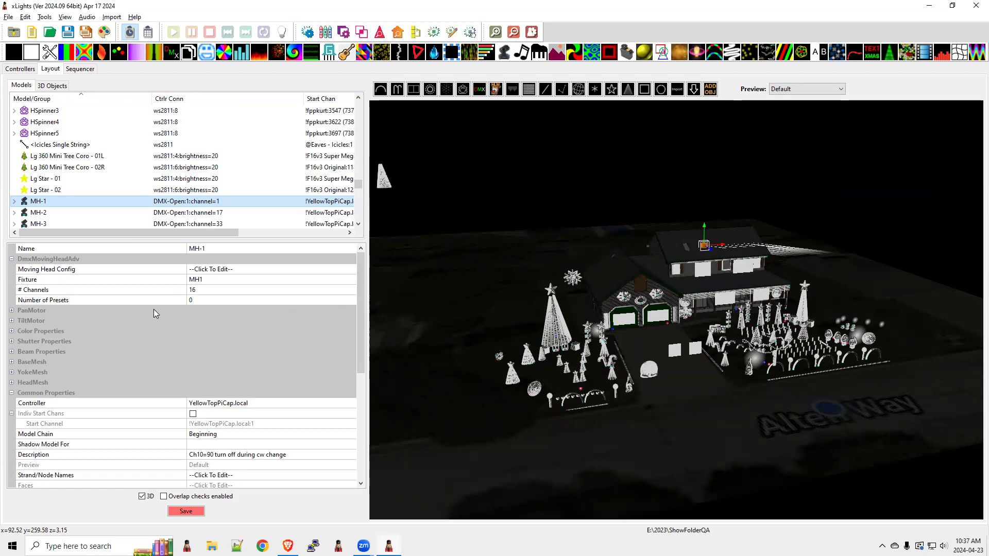
Select the MH-2 moving head model and set its Fixture to MH2.
click(202, 284)
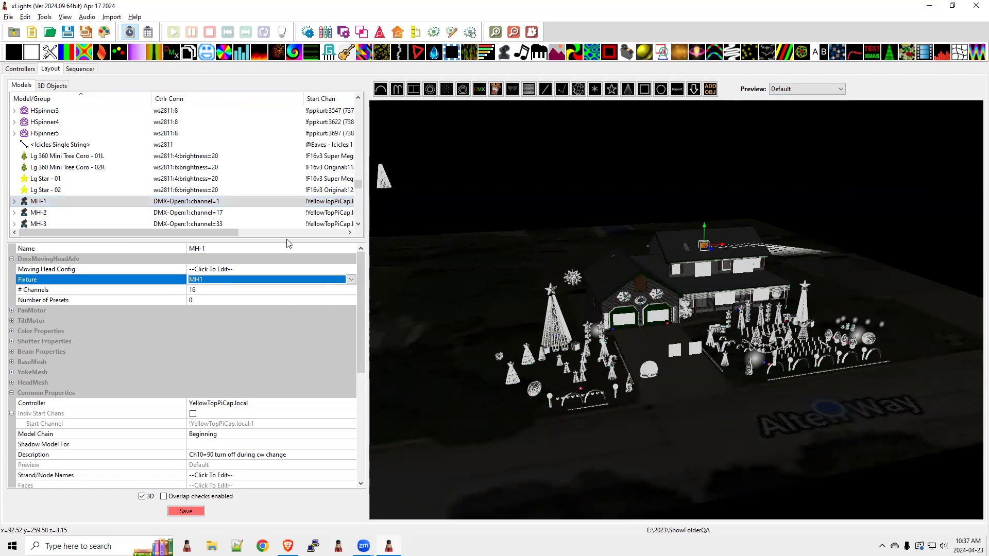
drag(359, 185, 359, 187)
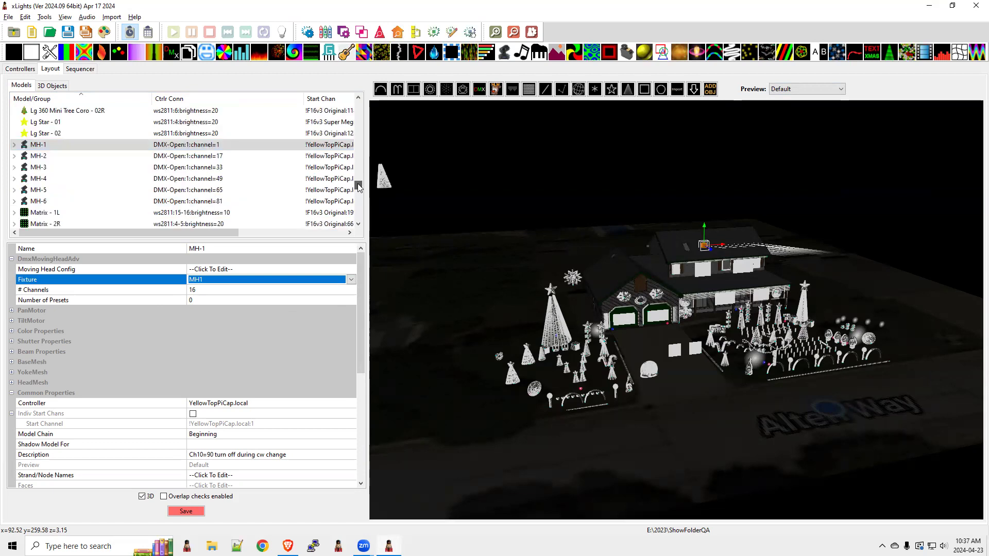
scroll(359, 187, down, 1)
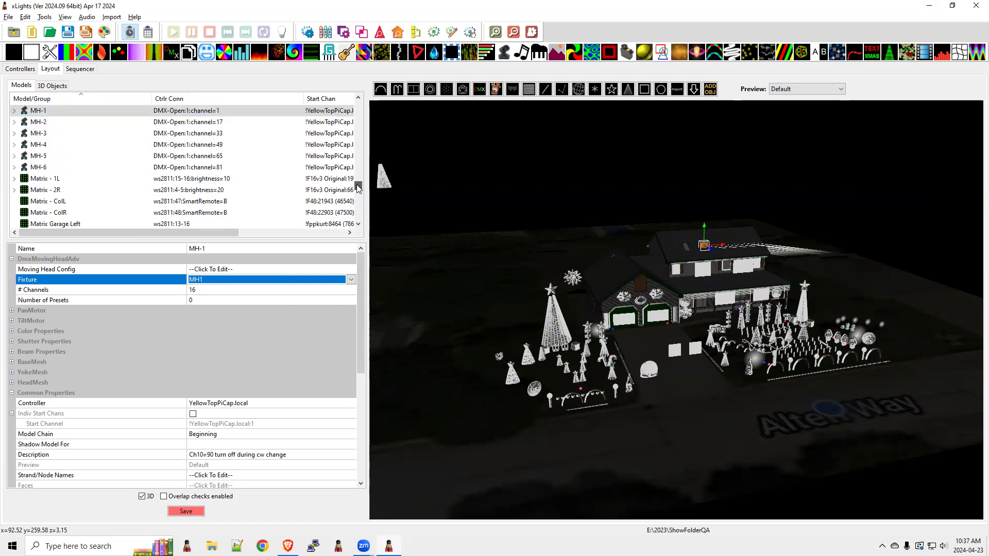
click(41, 123)
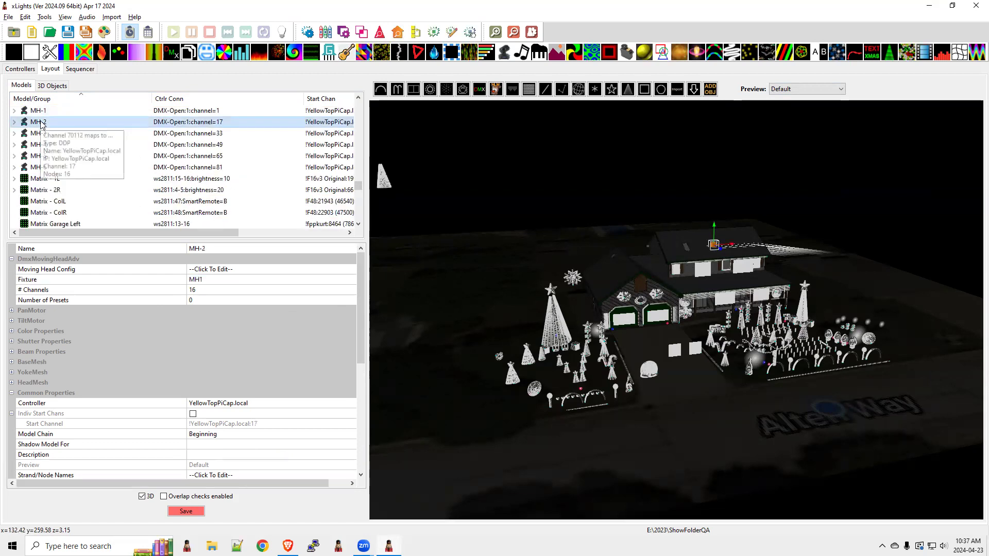
click(212, 279)
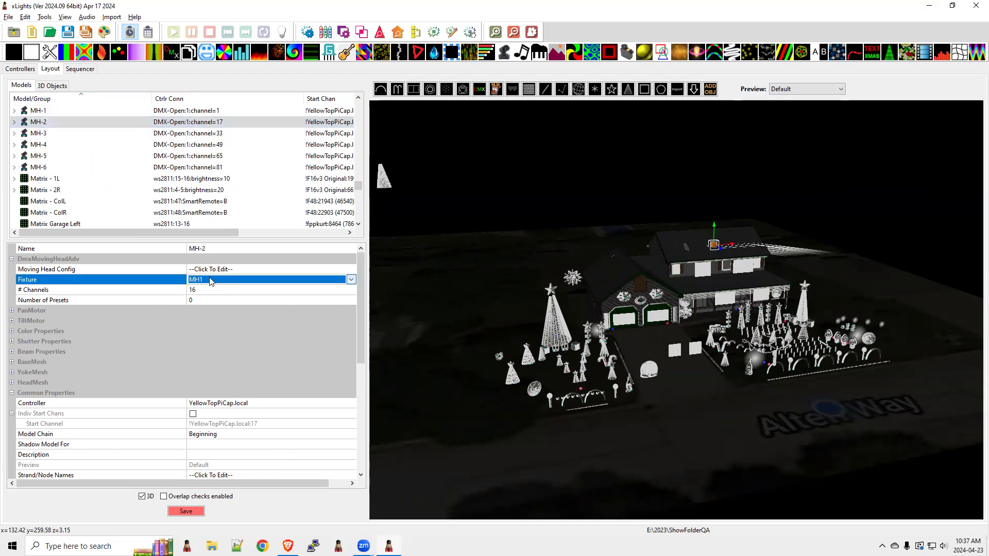
click(210, 280)
click(208, 299)
Choose MH1 as the Fixture of the MH-1 model, and reassign the Fixture of the MH-2 model.
click(47, 111)
click(206, 282)
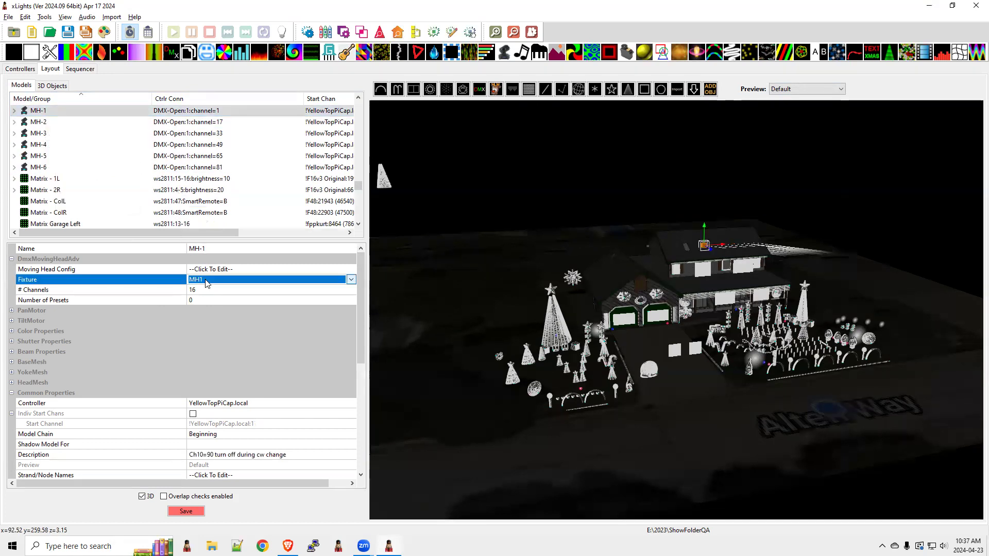
click(206, 282)
click(206, 288)
click(50, 127)
click(207, 283)
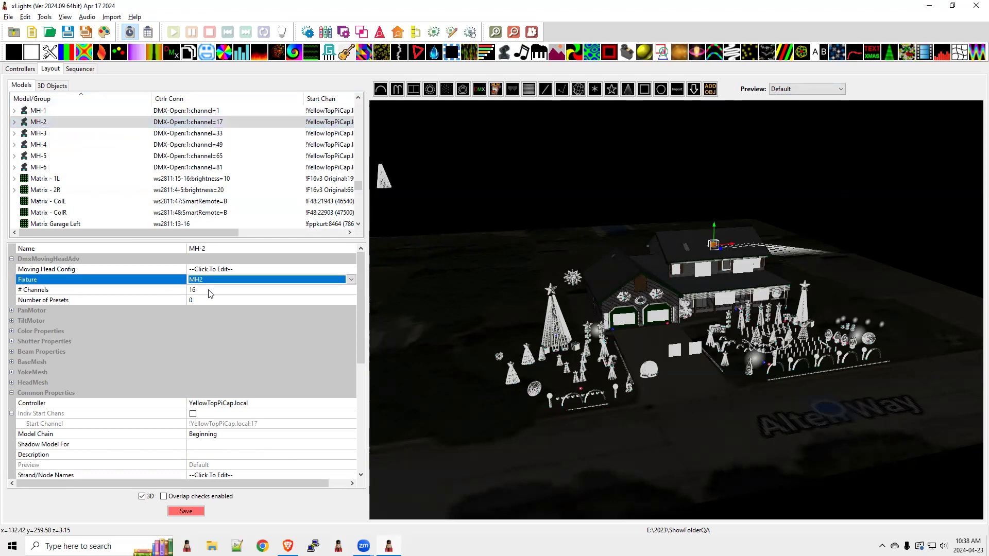
click(207, 282)
click(209, 308)
Select the MH-3 model and set its Fixture to MH4.
click(50, 135)
click(209, 281)
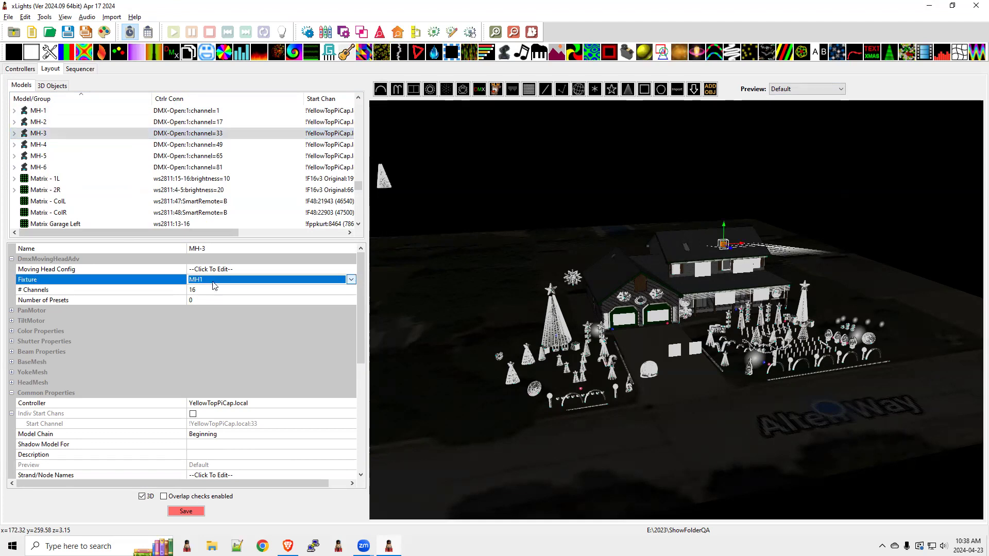
click(206, 281)
click(209, 319)
Expand MH-3's PanMotor and TiltMotor groups, set the pan Range of Motion to 540 and enable the pan Reverse option.
click(11, 310)
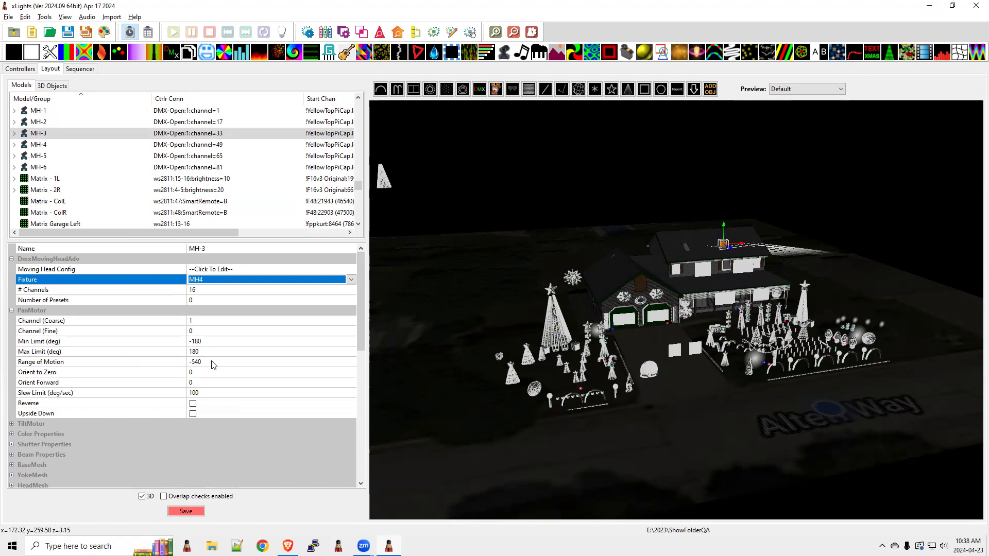
click(11, 425)
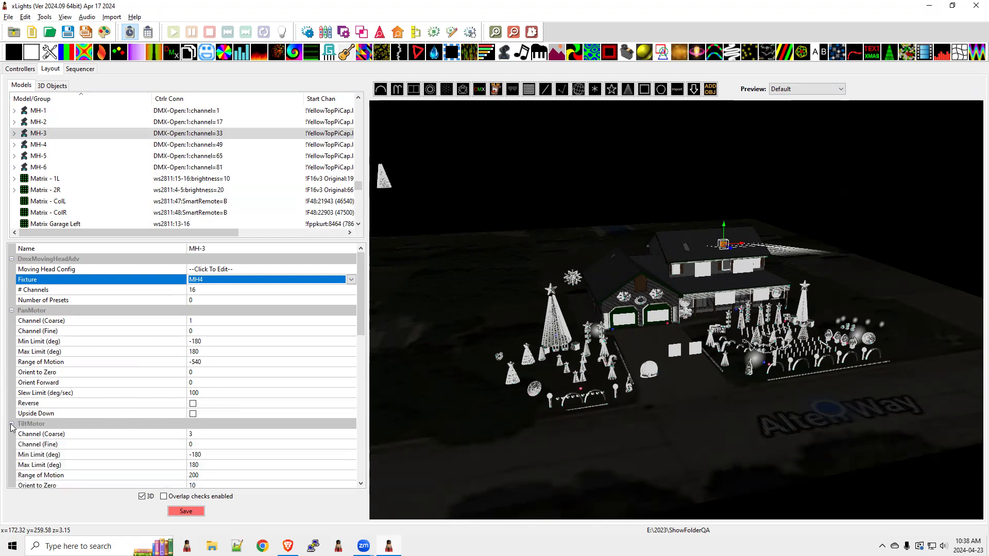
drag(360, 303, 358, 322)
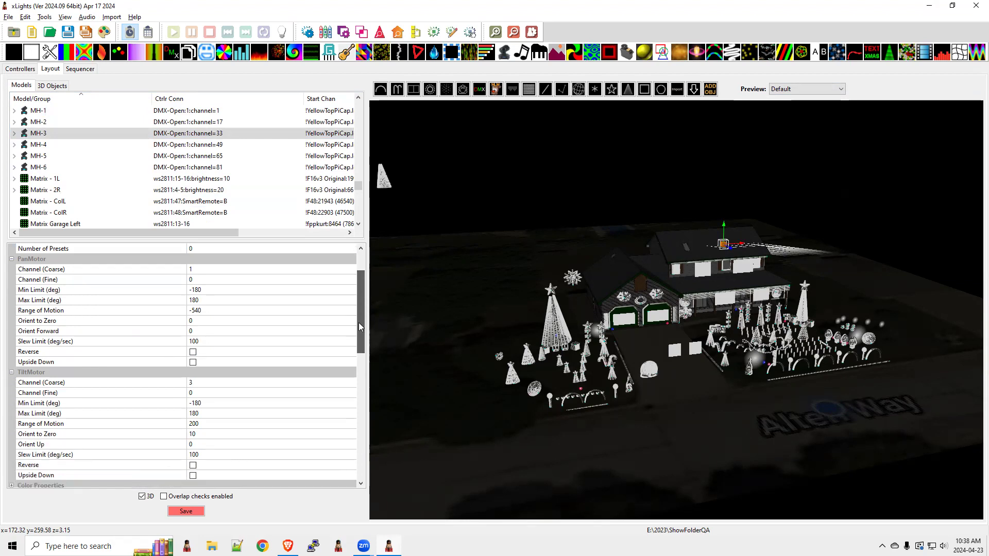
drag(358, 322, 359, 312)
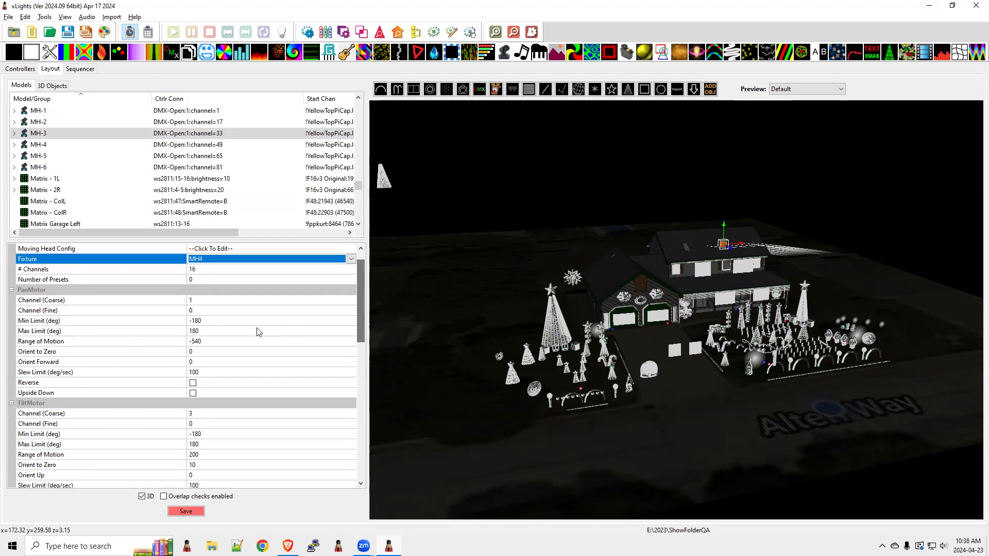
click(214, 341)
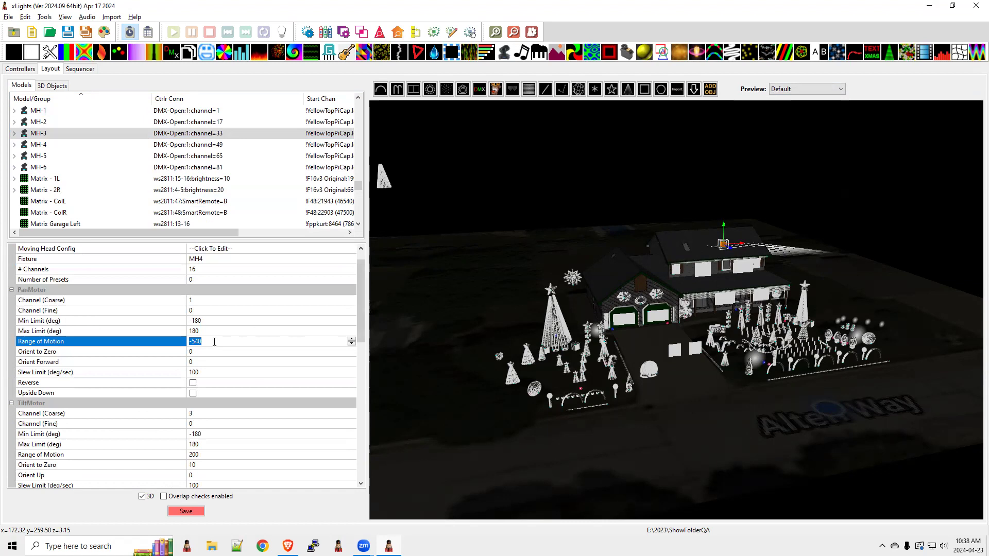
text(54)
click(193, 383)
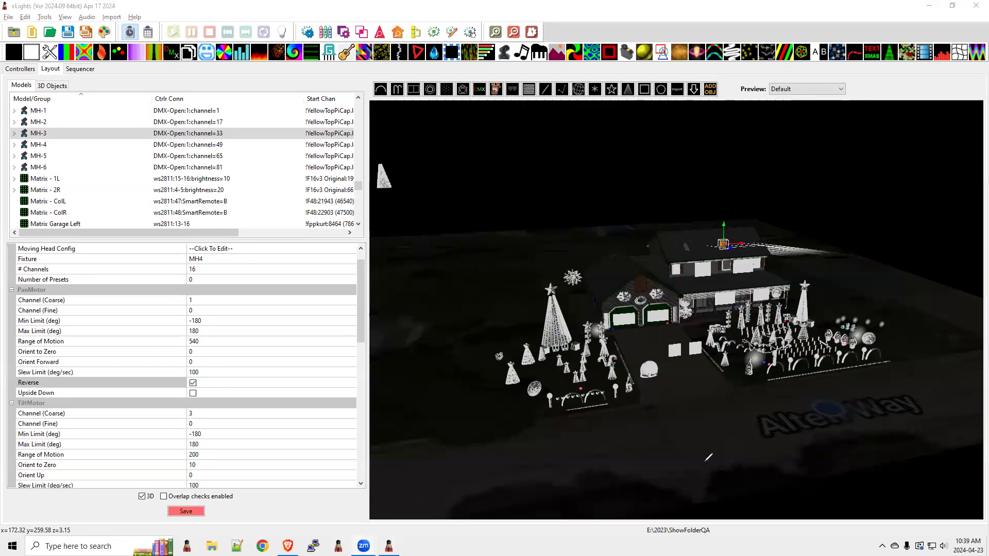
mouse_move(568, 439)
mouse_down()
mouse_move(501, 400)
mouse_move(590, 361)
mouse_move(599, 399)
mouse_move(578, 412)
mouse_move(598, 407)
mouse_up()
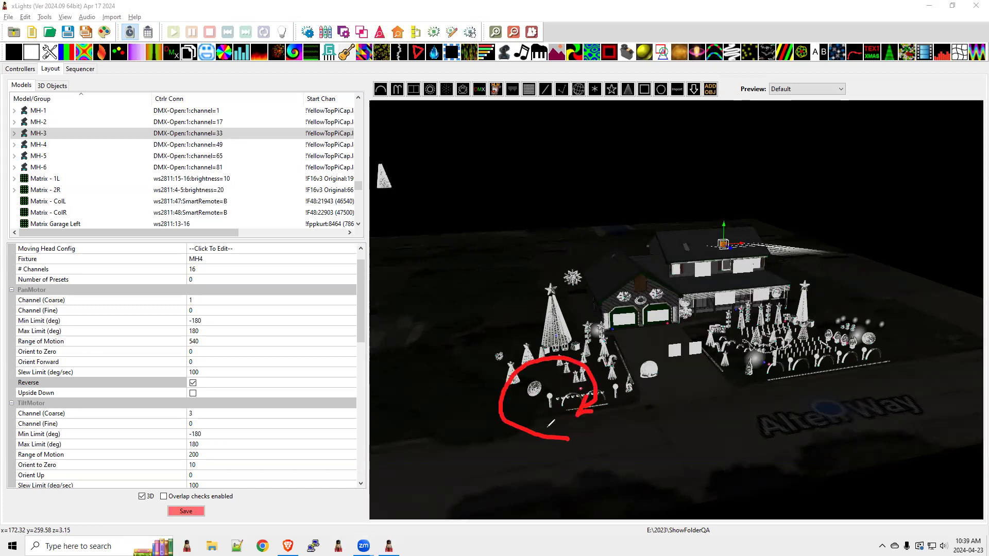
mouse_move(672, 442)
mouse_down()
mouse_move(710, 428)
mouse_move(715, 359)
mouse_move(681, 345)
mouse_move(638, 369)
mouse_move(647, 428)
mouse_up()
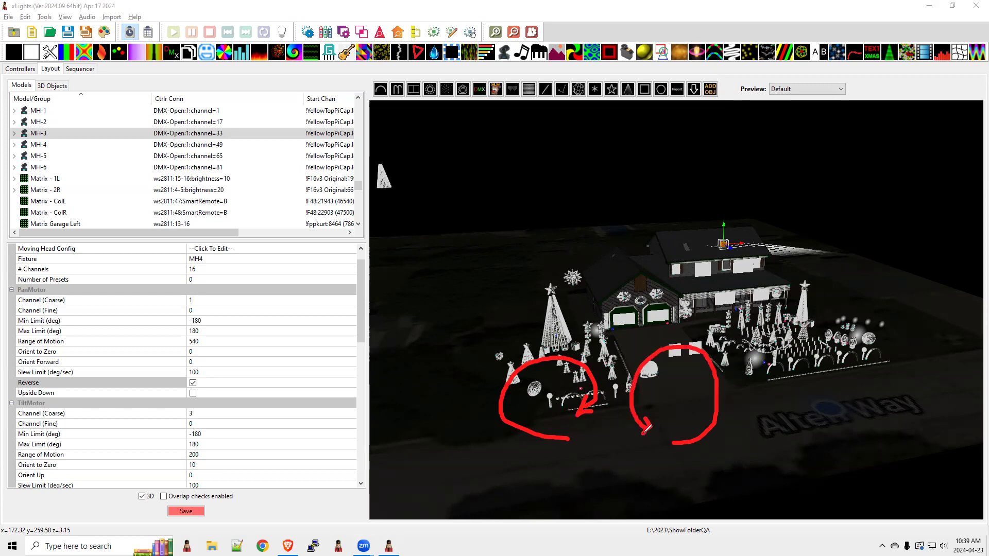
mouse_move(519, 339)
mouse_down()
mouse_move(556, 323)
mouse_move(580, 346)
mouse_up()
mouse_move(664, 310)
mouse_down()
mouse_move(674, 327)
mouse_move(690, 313)
mouse_move(703, 321)
mouse_move(697, 341)
mouse_up()
mouse_move(715, 309)
mouse_down()
mouse_move(712, 334)
mouse_move(720, 314)
mouse_up()
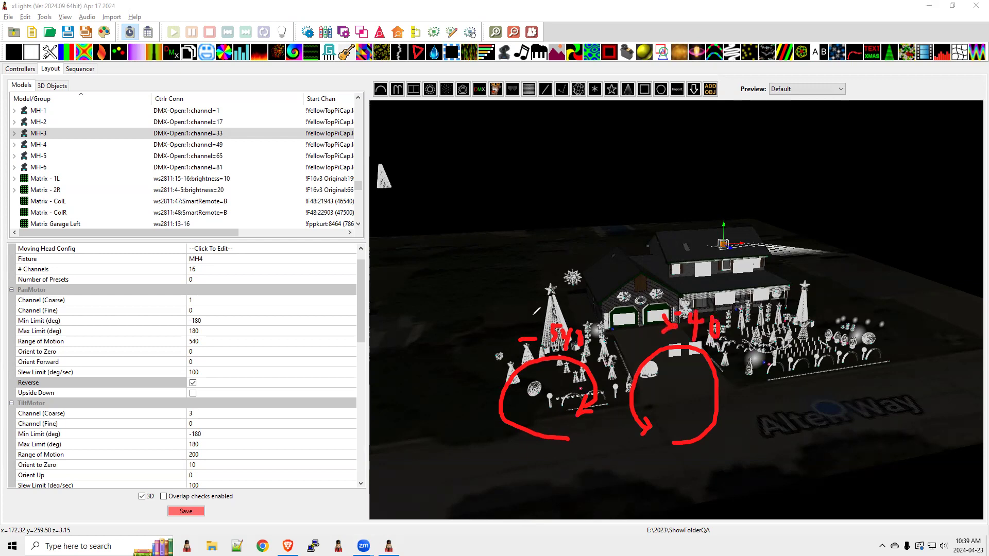
mouse_move(559, 298)
mouse_down()
mouse_move(626, 365)
mouse_move(531, 296)
mouse_up()
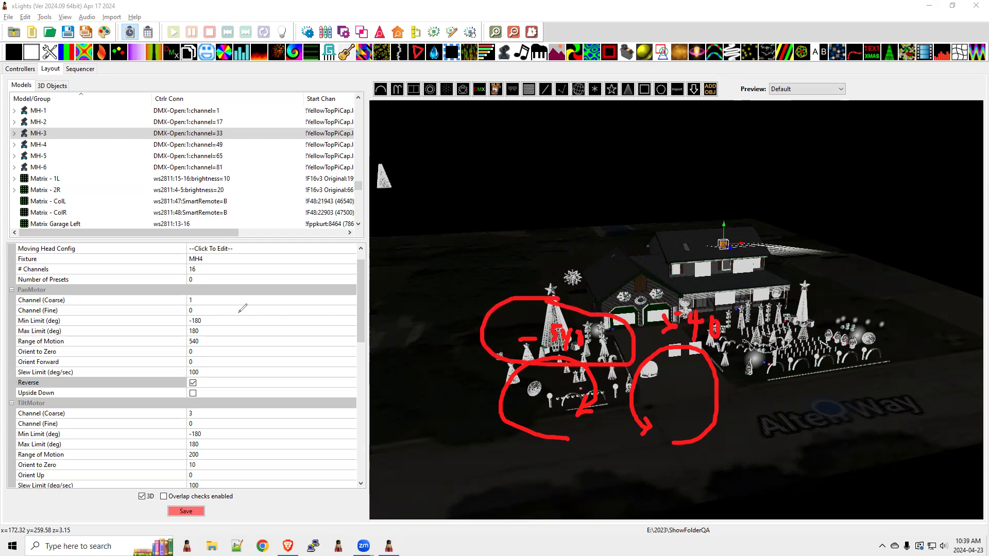
drag(206, 340, 226, 340)
drag(208, 381, 227, 381)
key(e)
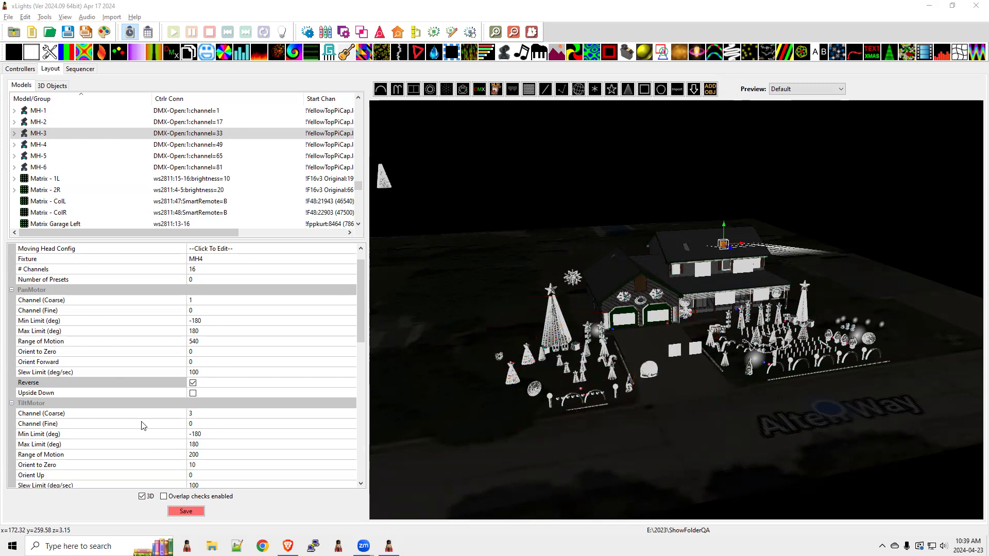
Review MH-3's TiltMotor settings, including its Range of Motion.
drag(359, 293, 360, 323)
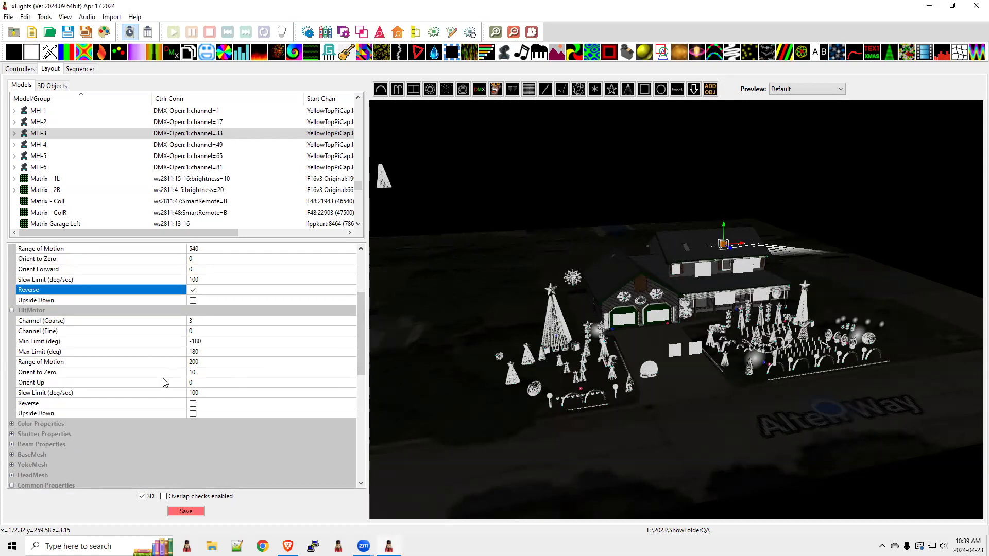
click(202, 362)
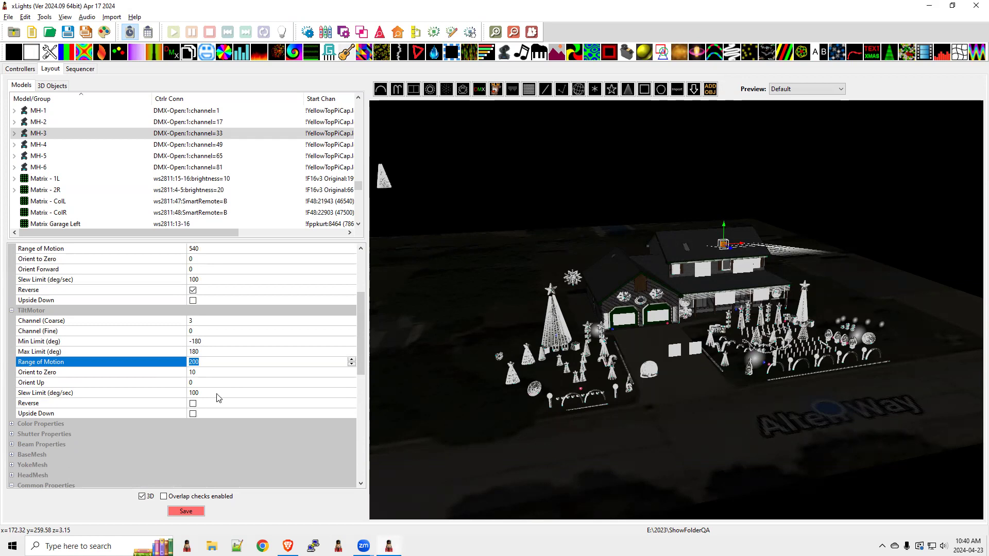
drag(363, 307, 366, 349)
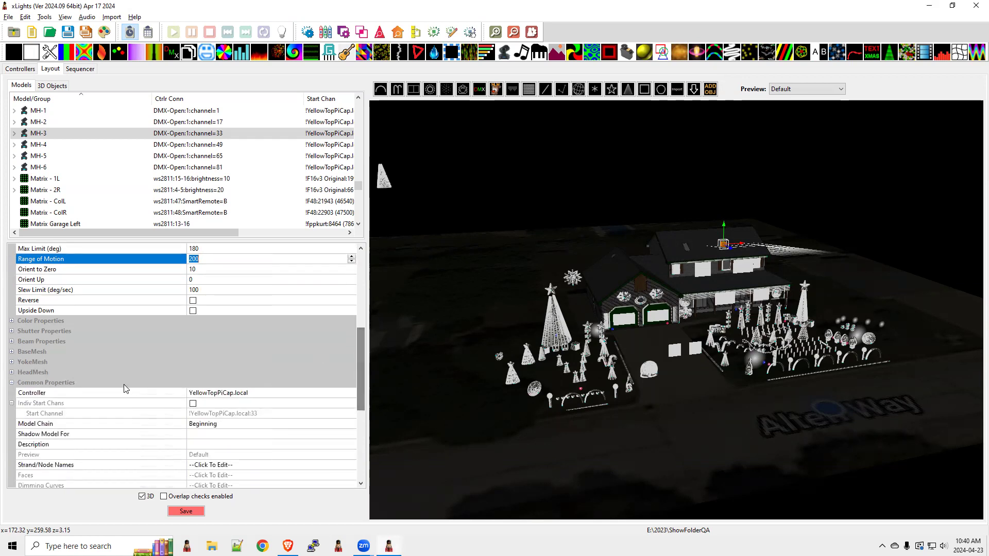
Expand MH-3's BaseMesh group, open the file chooser for its ObjFile, cancel it, and collapse the group.
click(11, 351)
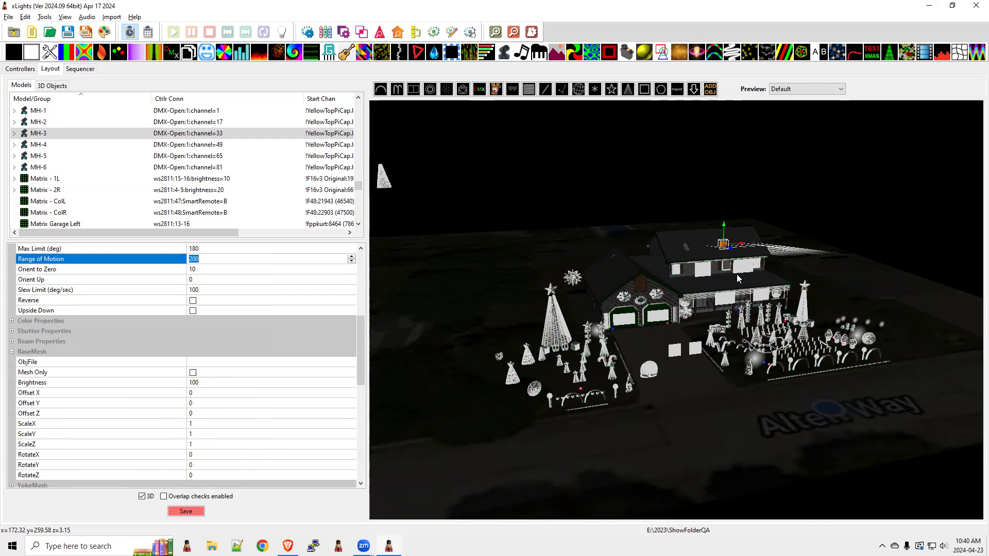
scroll(736, 274, up, 3)
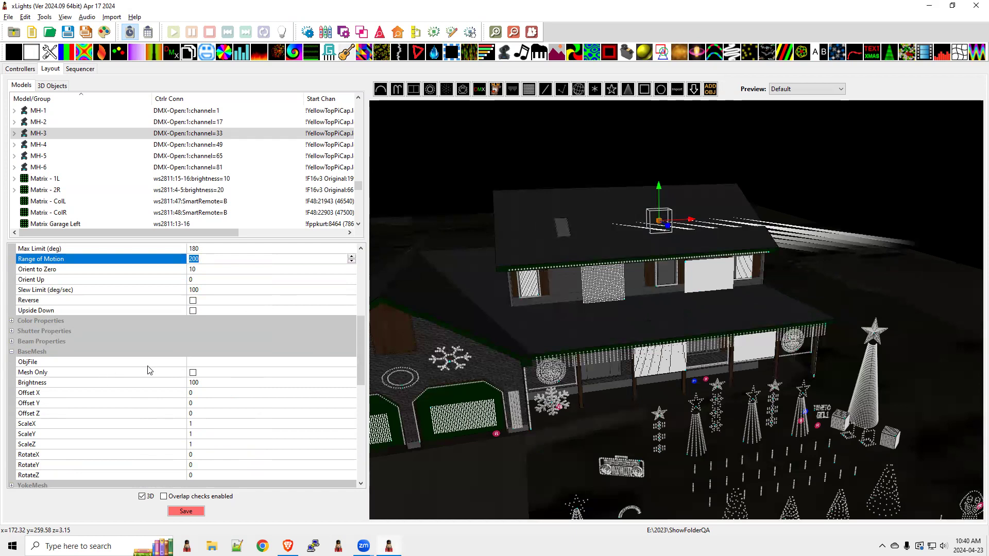
click(208, 361)
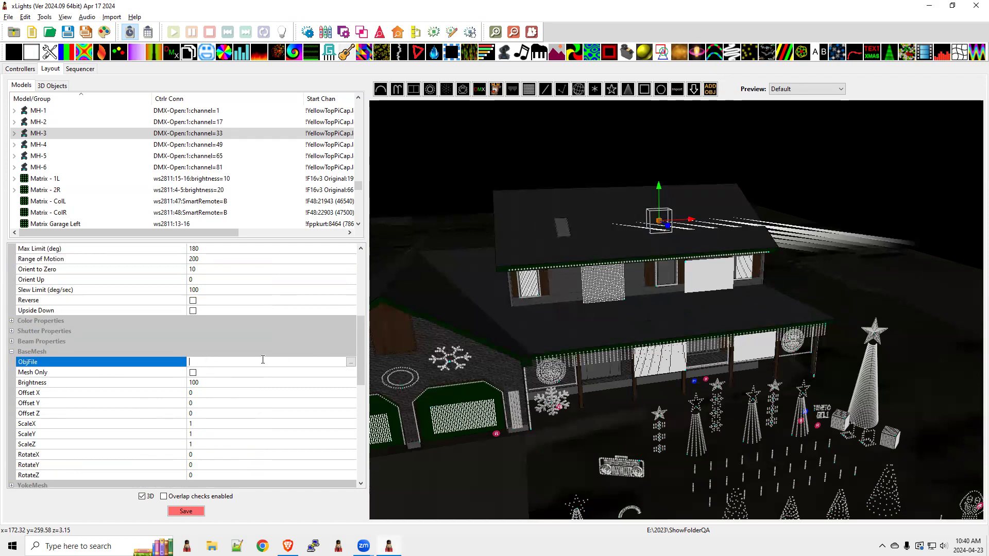
click(350, 362)
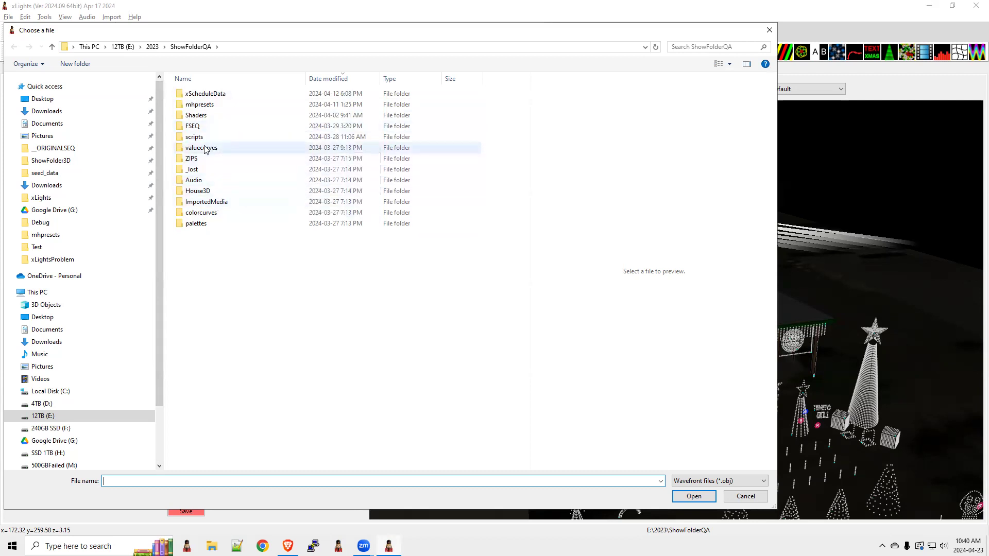
click(769, 30)
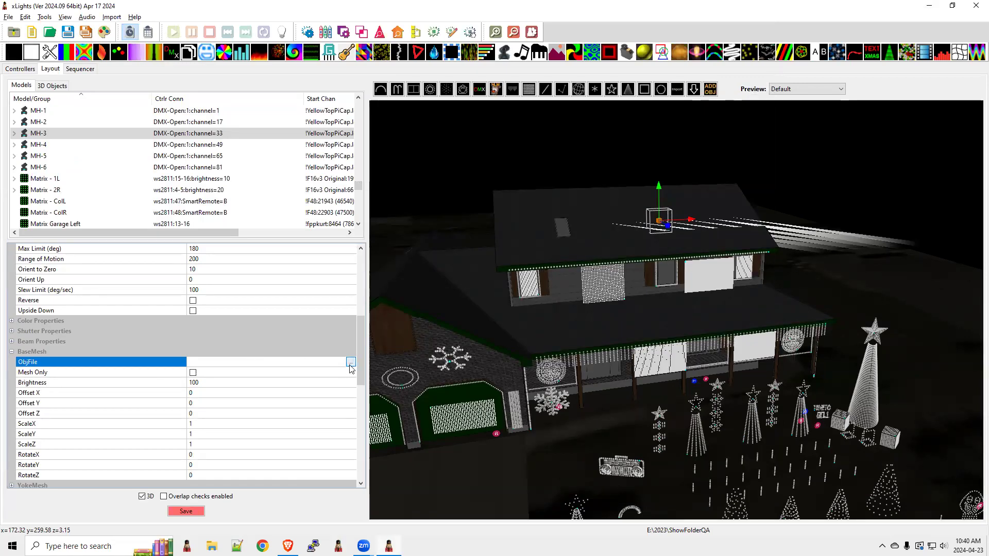
click(11, 351)
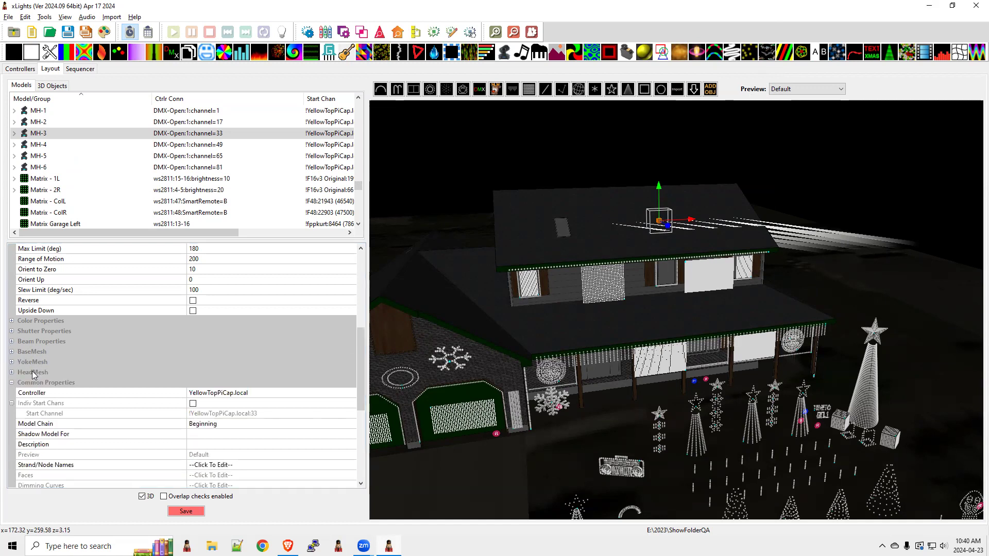
Expand MH-3's HeadMesh and YokeMesh groups to examine their ObjFile settings.
click(11, 372)
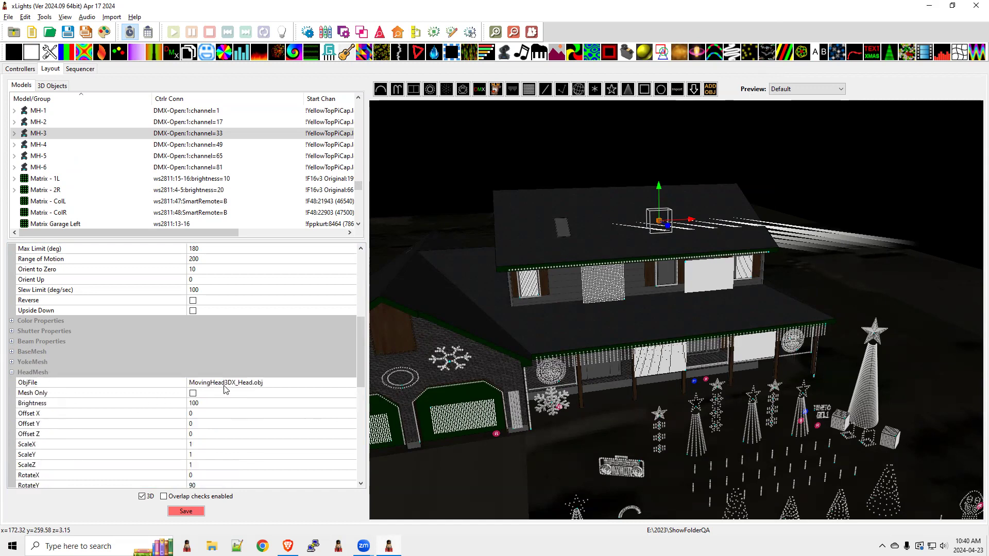
click(12, 362)
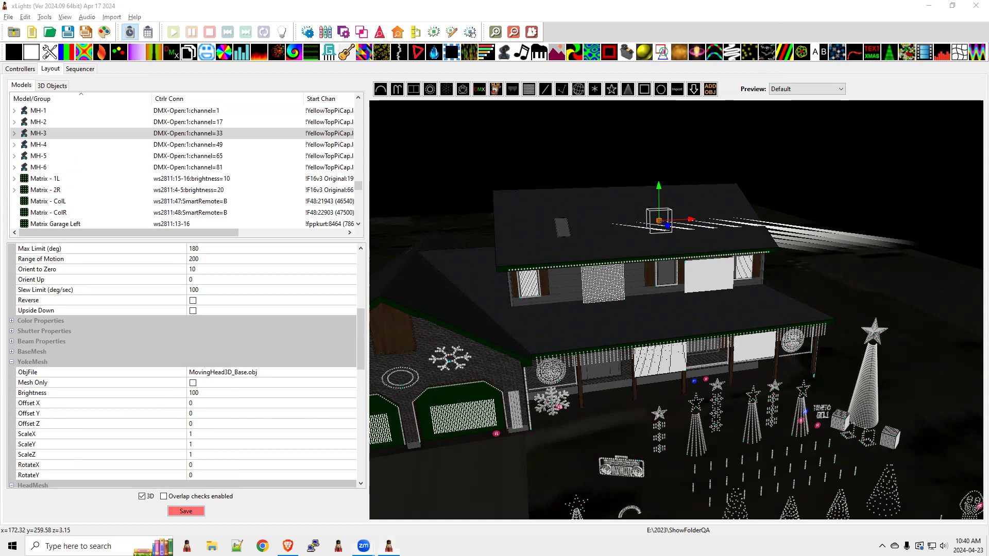
mouse_move(646, 316)
mouse_down()
mouse_move(618, 337)
mouse_move(692, 318)
mouse_move(644, 313)
mouse_move(616, 331)
mouse_move(613, 354)
mouse_up()
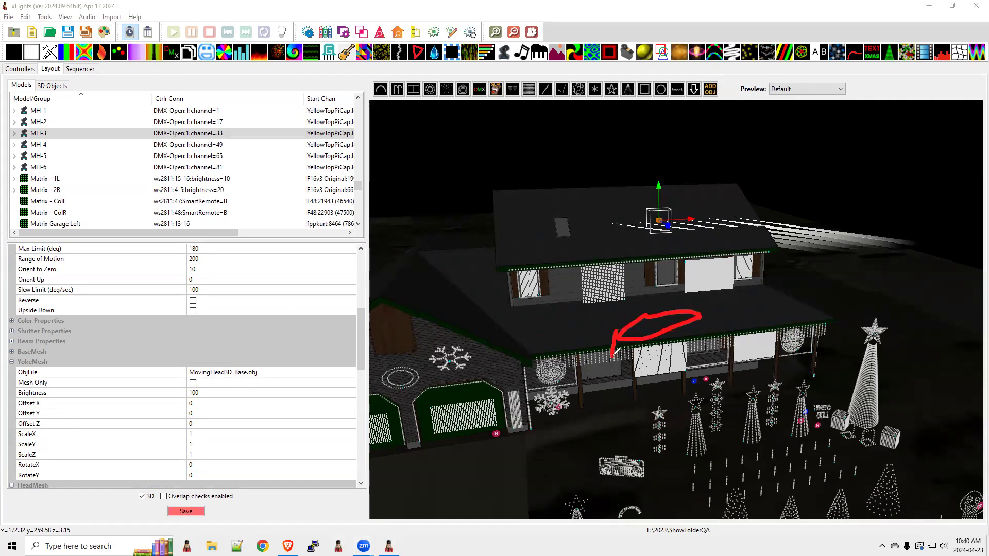
drag(698, 315, 699, 350)
mouse_move(621, 335)
mouse_down()
mouse_move(618, 350)
mouse_move(708, 326)
mouse_move(707, 343)
mouse_move(708, 316)
mouse_move(705, 338)
mouse_up()
mouse_move(610, 358)
mouse_down()
mouse_move(702, 356)
mouse_move(707, 368)
mouse_move(610, 363)
mouse_up()
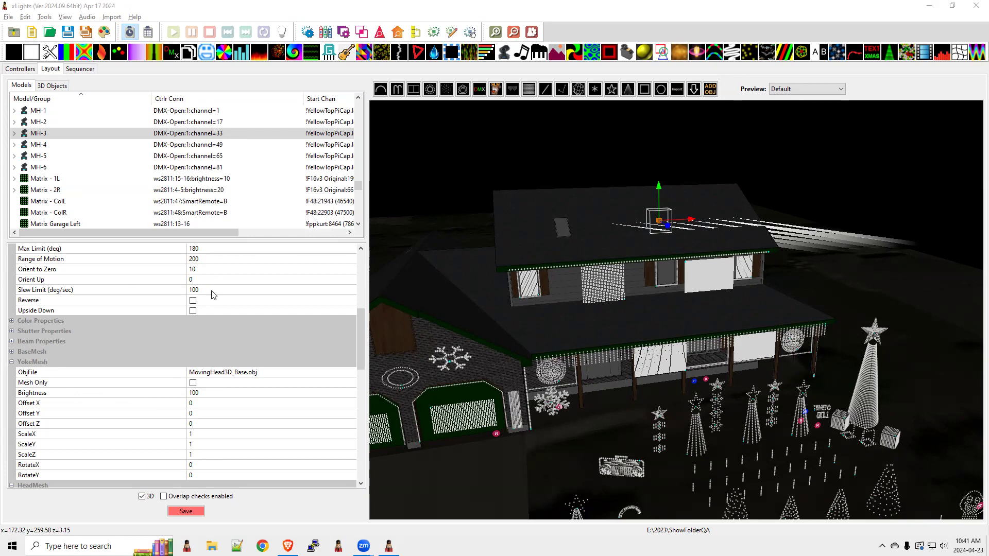
click(363, 328)
drag(363, 328, 373, 418)
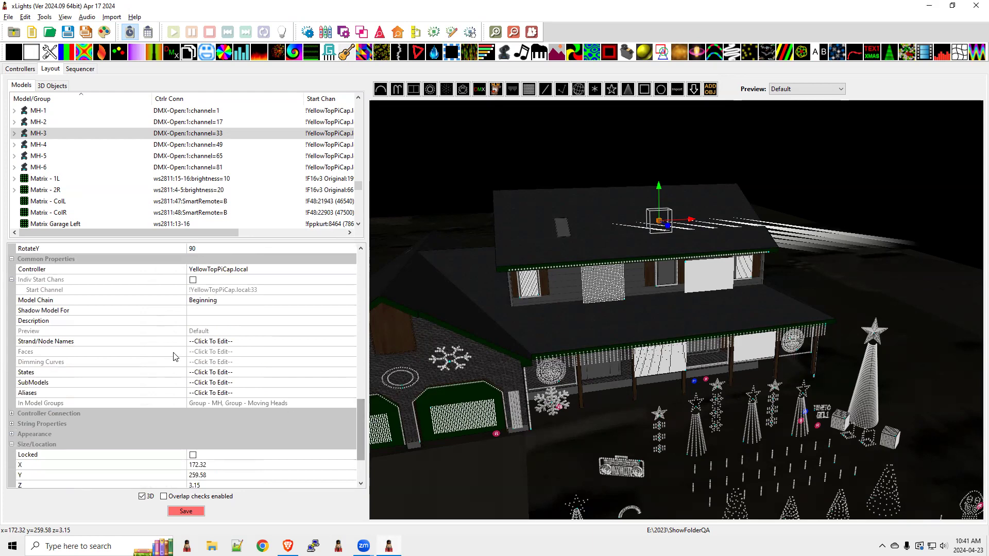
key(alt+Tab)
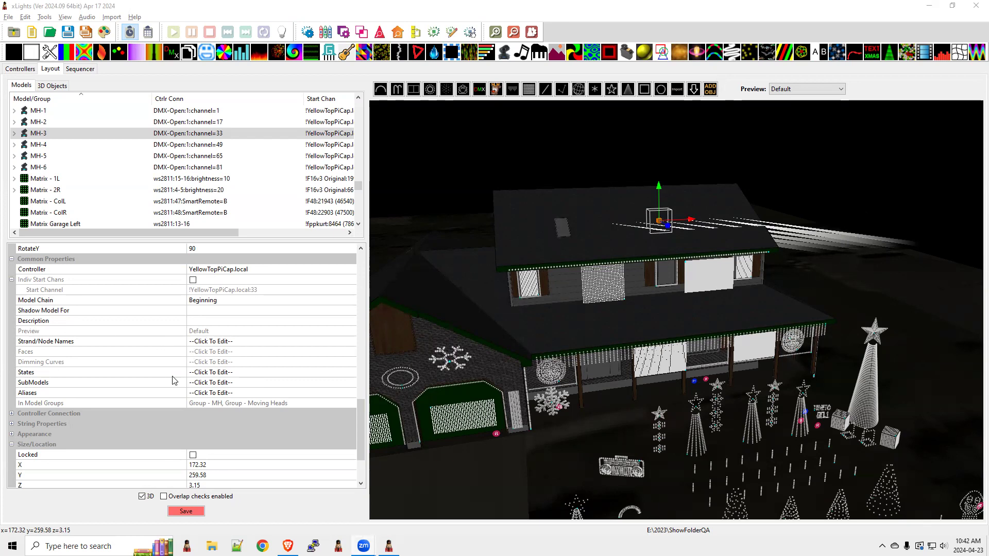
Try a HeadMesh Brightness of 0 on MH-3, and set it back to 100.
scroll(173, 381, up, 4)
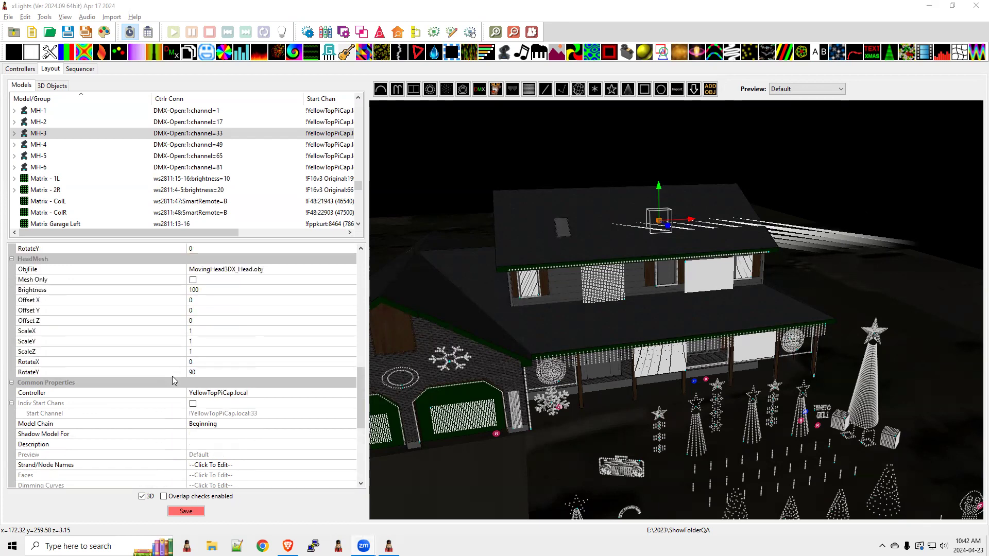
click(199, 291)
text(0)
key(Tab)
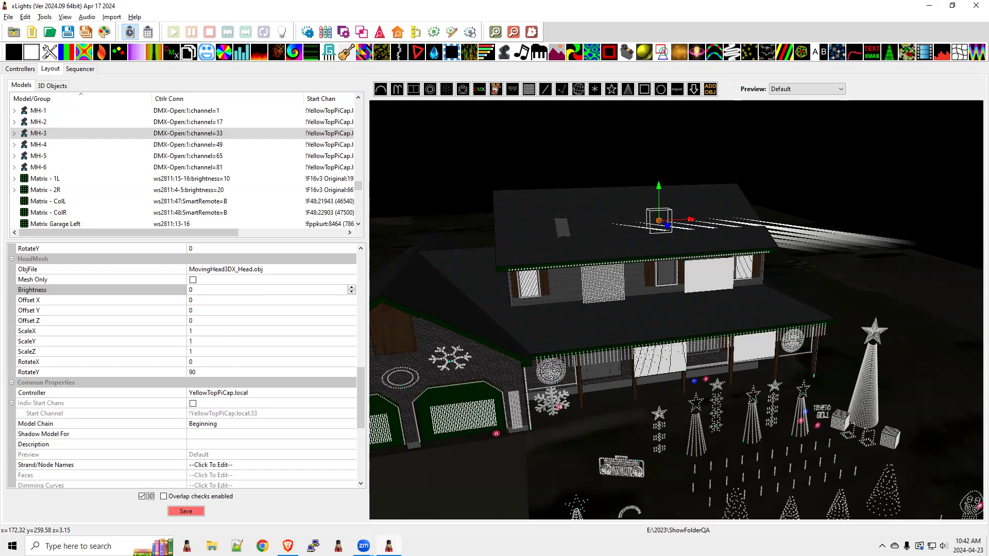
click(185, 291)
text(100)
key(Tab)
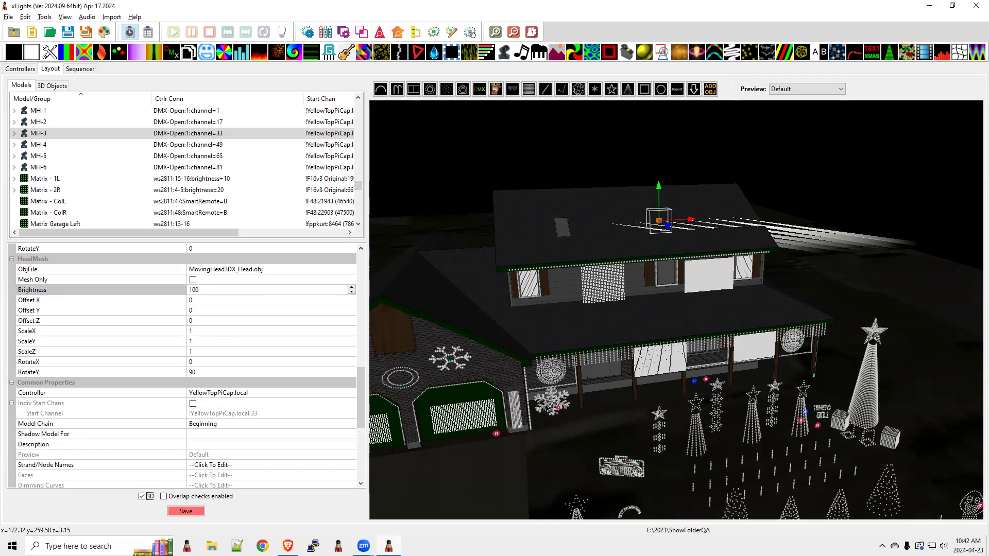